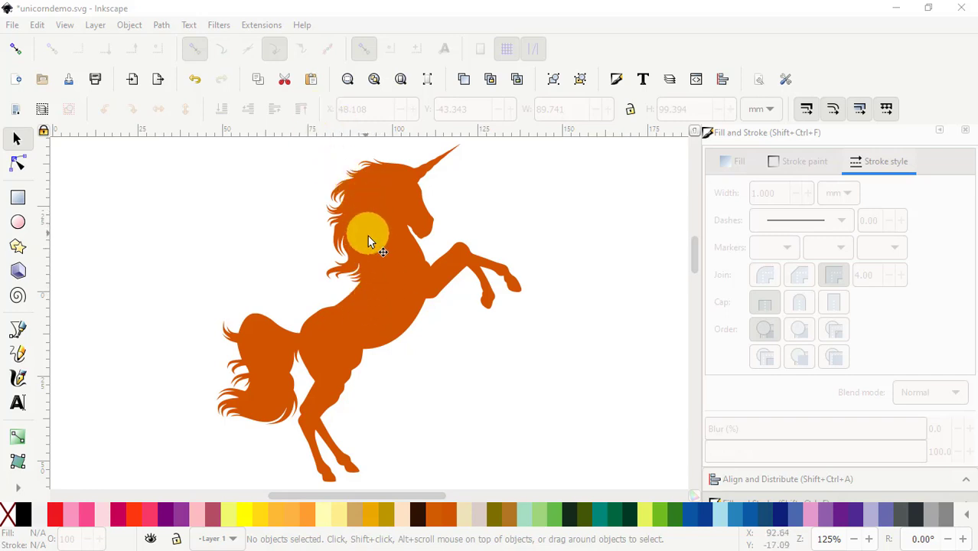
# Preview the orange unicorn's automatically routed fill stitching in the Ink/Stitch Params, and close the dialog without applying anything.
pyautogui.click(258, 26)
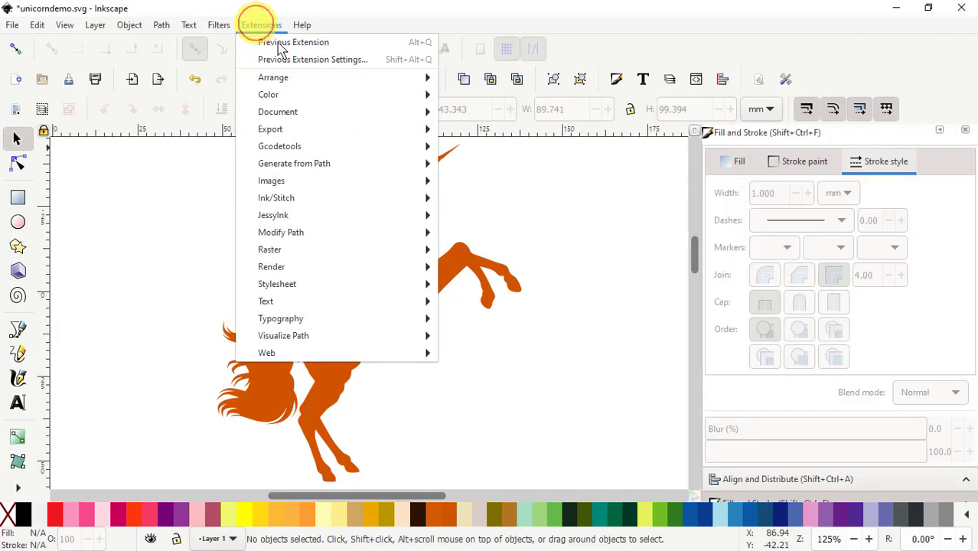
pyautogui.moveTo(289, 198)
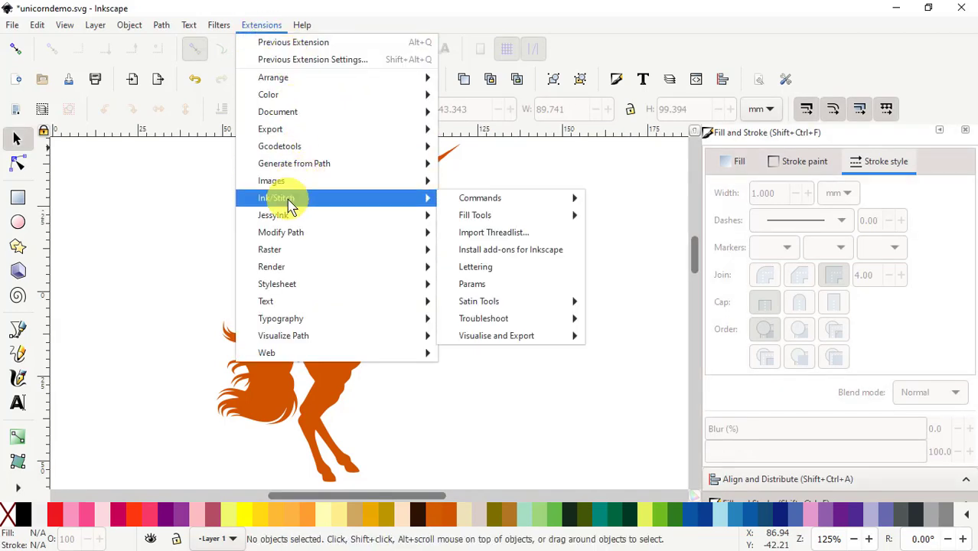
pyautogui.click(474, 286)
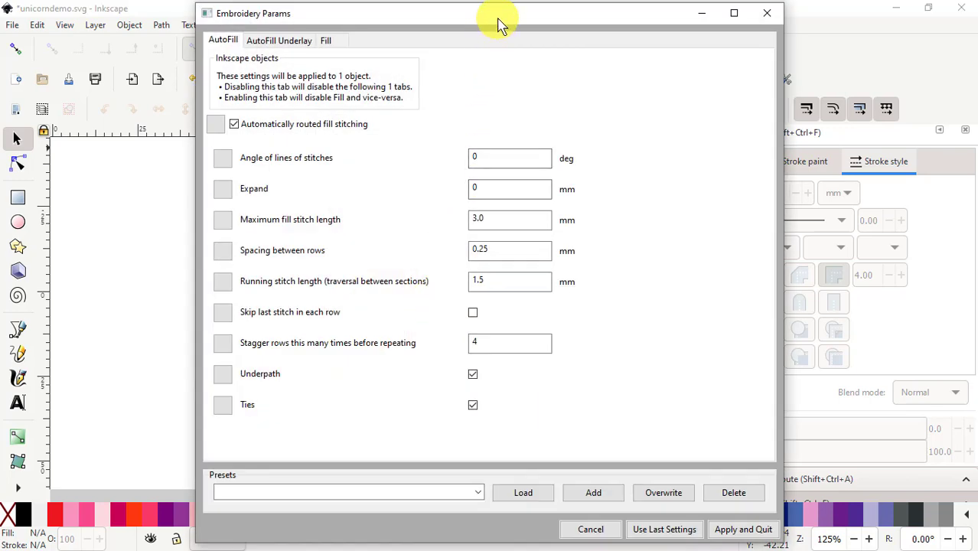
pyautogui.moveTo(499, 24); pyautogui.dragTo(307, 22)
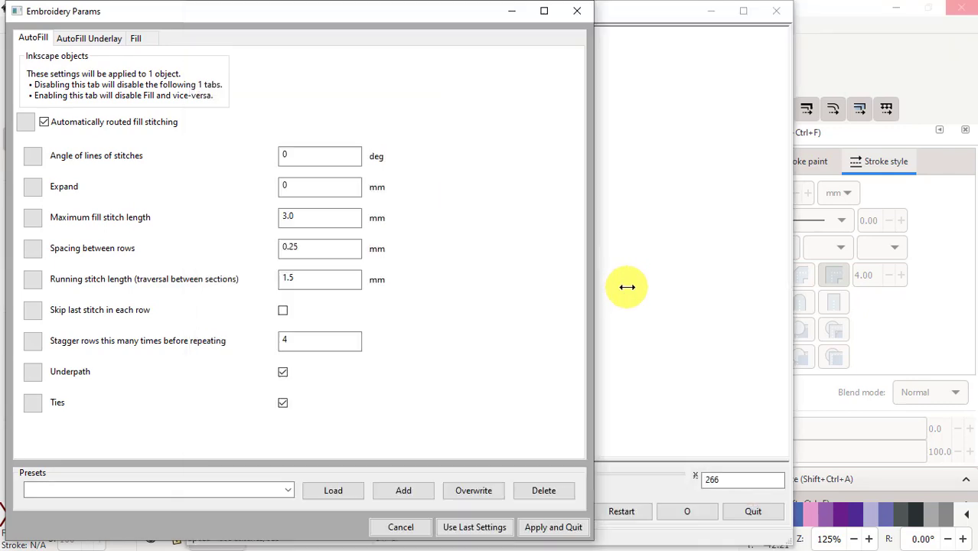
pyautogui.click(633, 15)
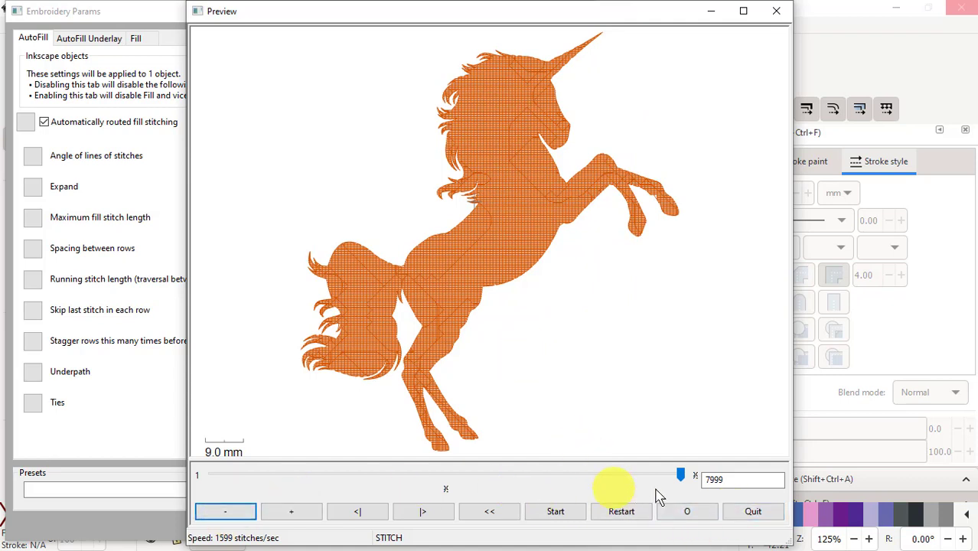
pyautogui.click(777, 17)
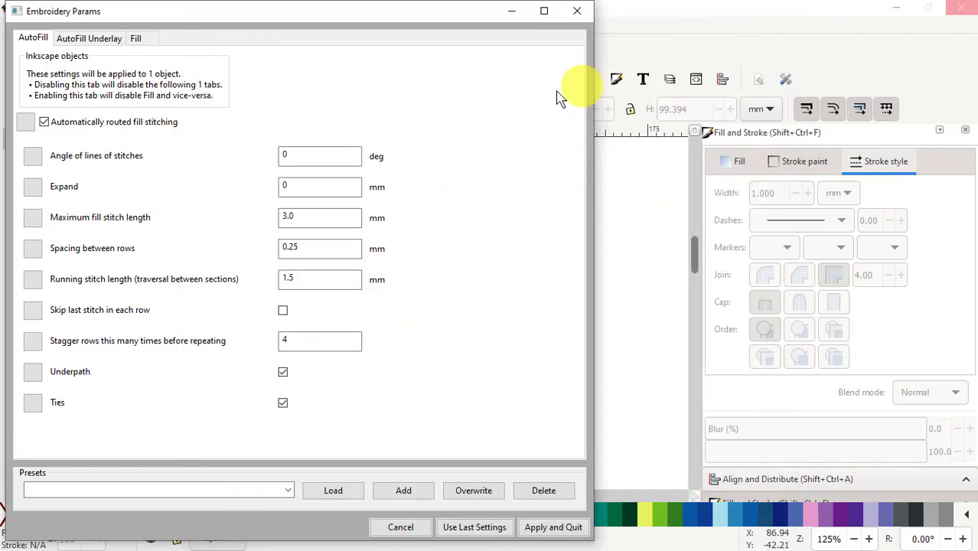
pyautogui.click(576, 17)
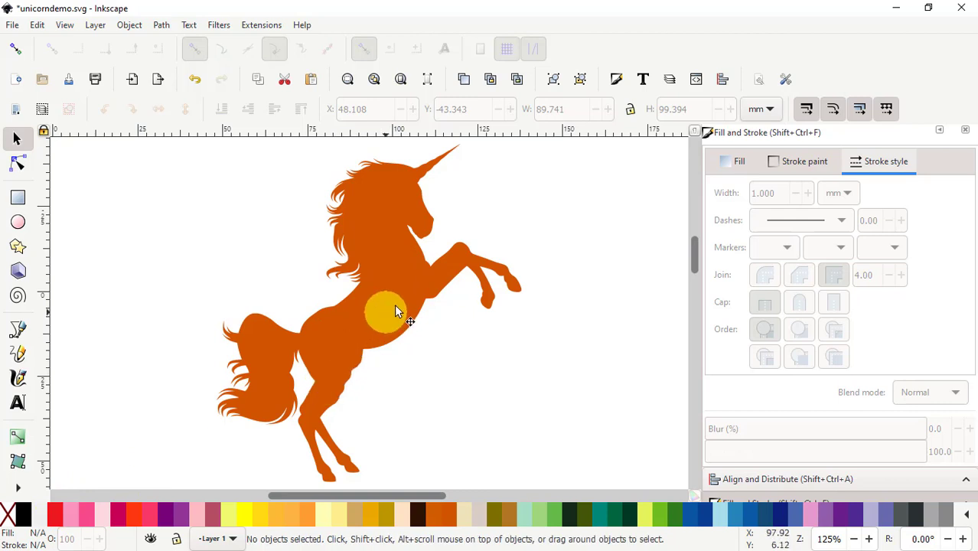
# Duplicate the orange unicorn and move the copy to the left of the original.
pyautogui.click(388, 304)
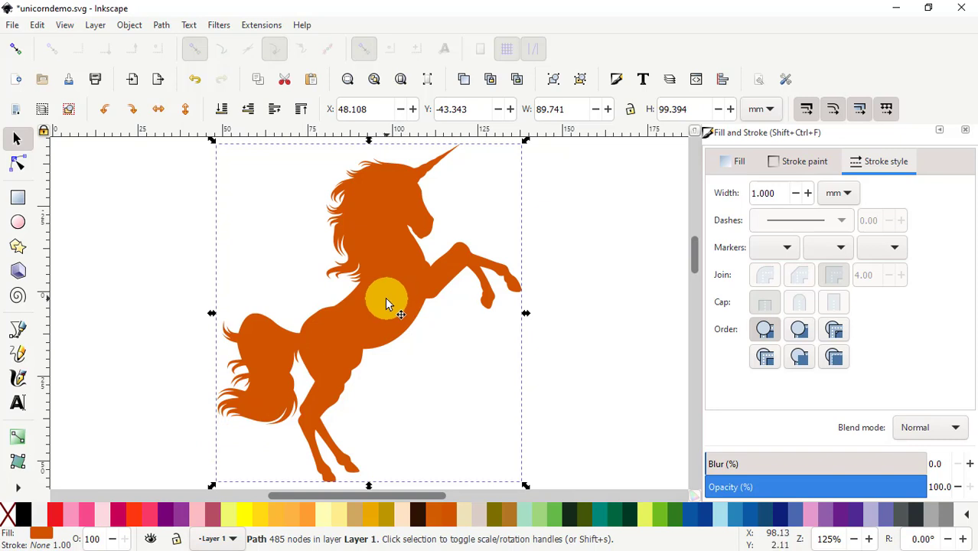
pyautogui.rightClick(387, 304)
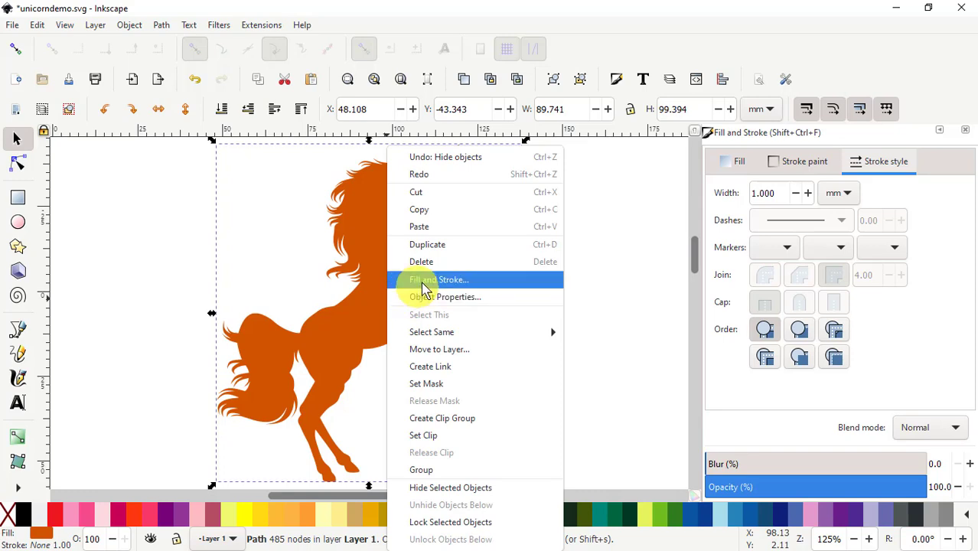
pyautogui.click(431, 251)
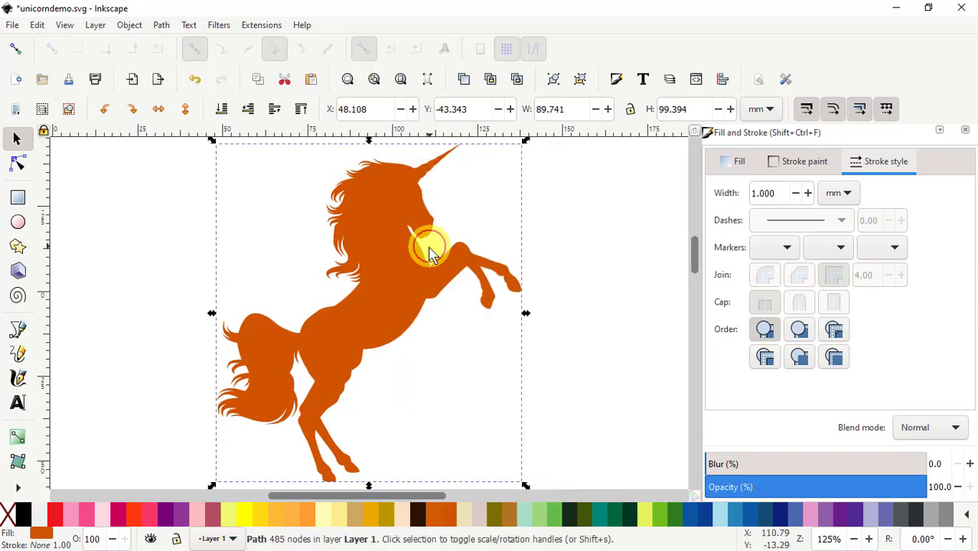
pyautogui.moveTo(397, 285); pyautogui.dragTo(214, 263)
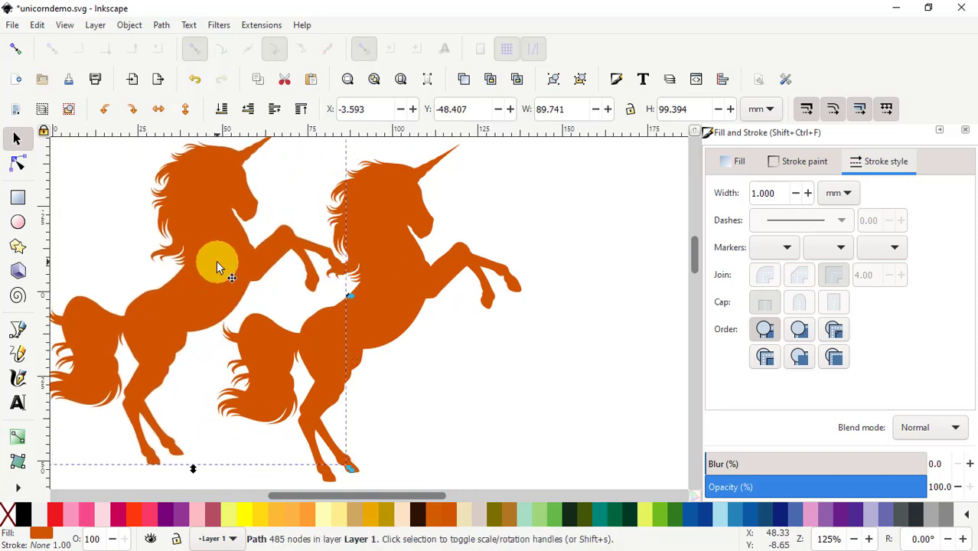
# Remove the fill from the duplicated unicorn and give it a purple stroke.
pyautogui.rightClick(9, 523)
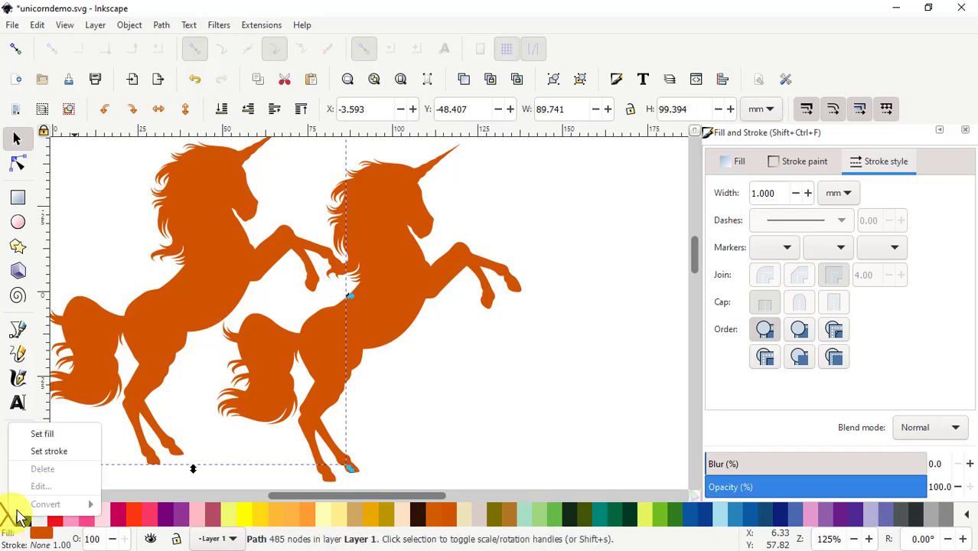
pyautogui.click(39, 442)
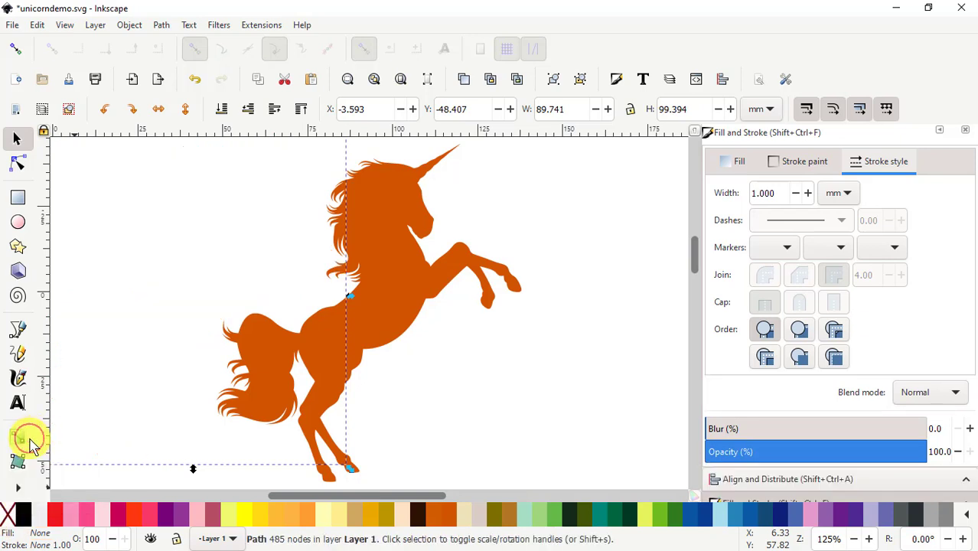
pyautogui.rightClick(181, 522)
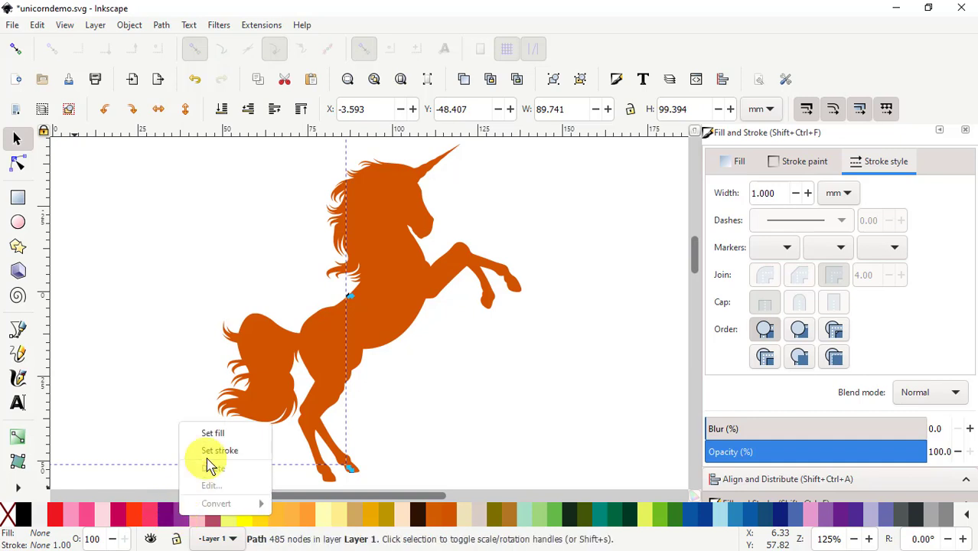
pyautogui.click(219, 450)
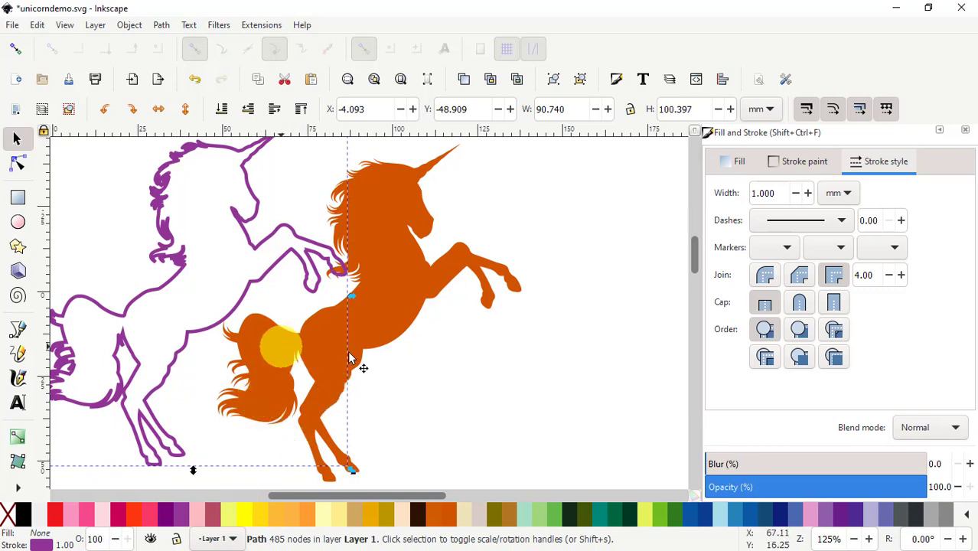
# Move the purple outlined unicorn farther left so it stands clear of the orange one.
pyautogui.click(365, 496)
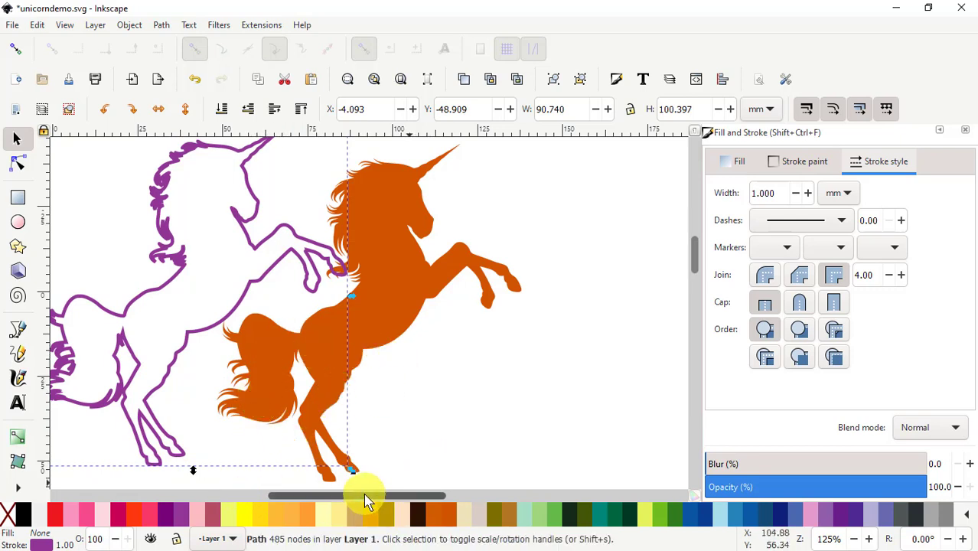
pyautogui.moveTo(364, 497); pyautogui.dragTo(296, 513)
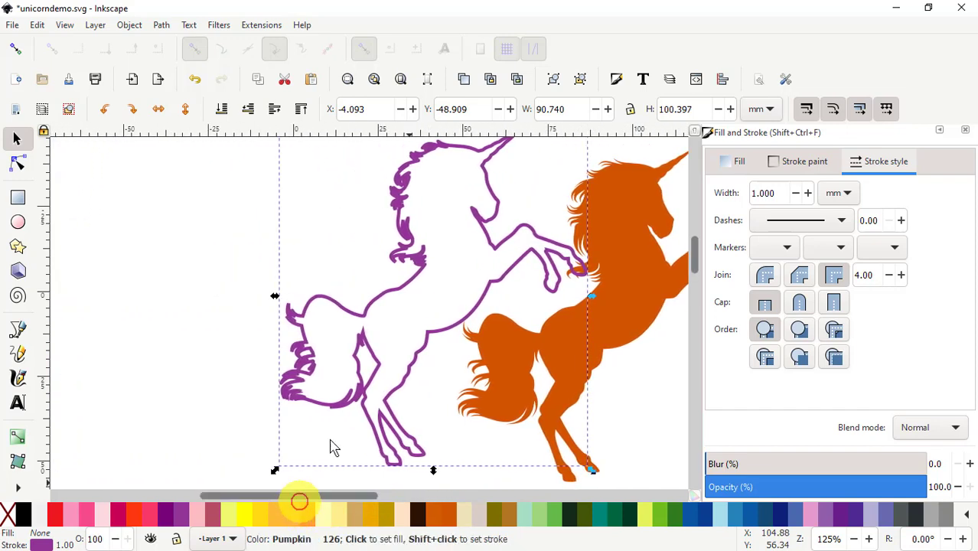
pyautogui.click(417, 259)
pyautogui.moveTo(418, 261); pyautogui.dragTo(291, 277)
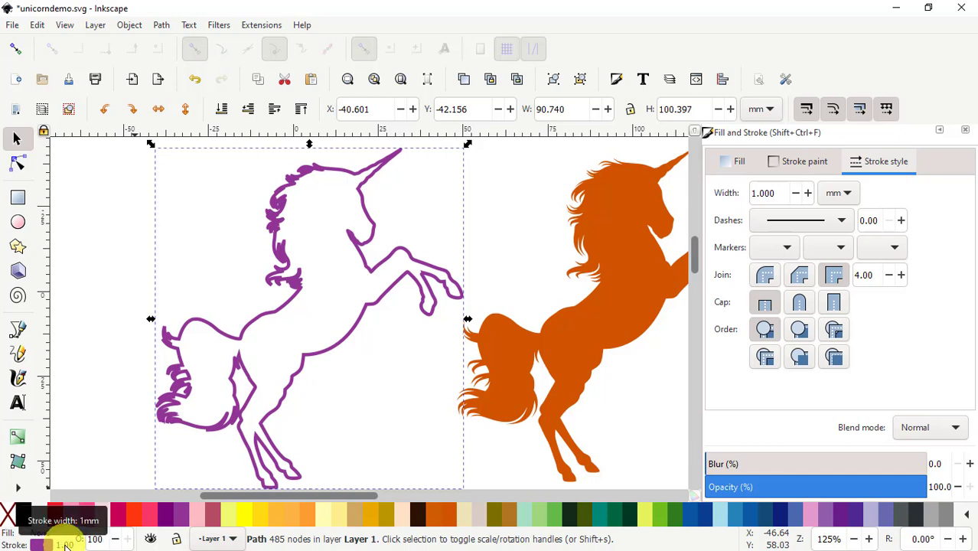
# Try stroke widths of about 2.2 mm and 0.67 mm on the purple unicorn outline, and set it back to 1 mm.
pyautogui.moveTo(65, 544); pyautogui.dragTo(65, 544)
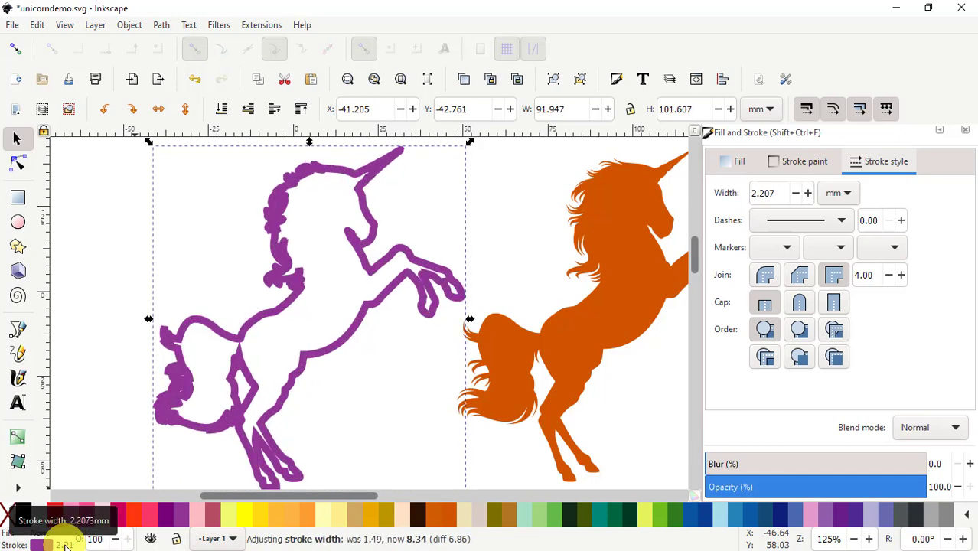
pyautogui.moveTo(65, 545); pyautogui.dragTo(66, 544)
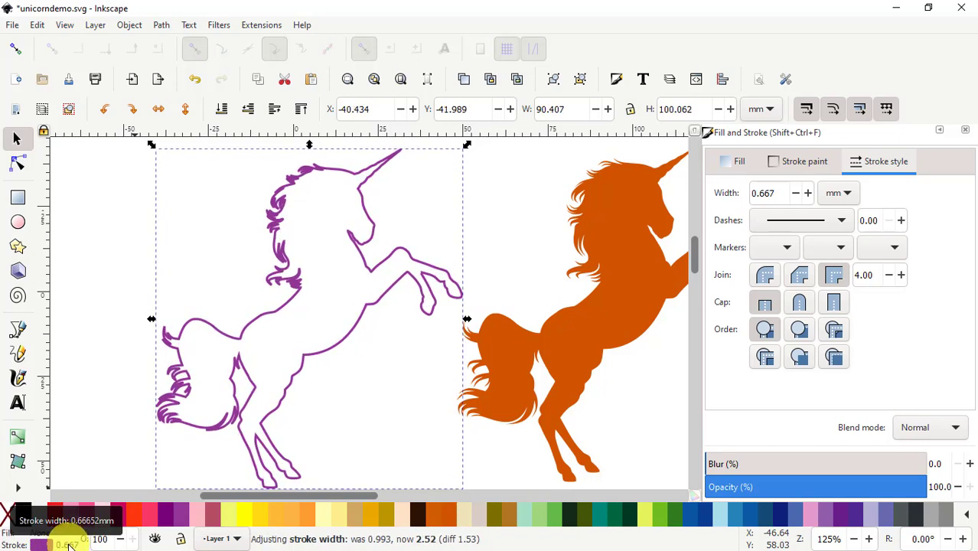
pyautogui.rightClick(68, 545)
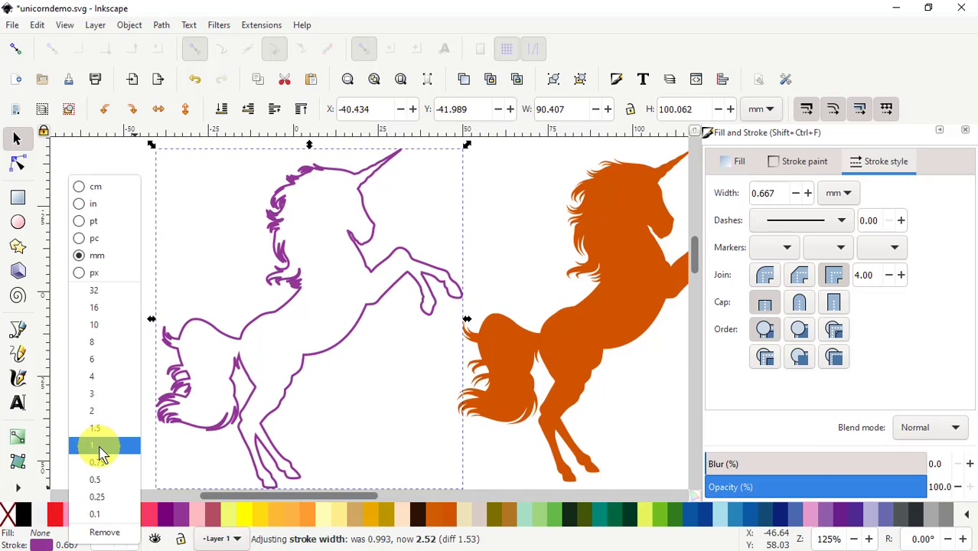
pyautogui.click(66, 544)
pyautogui.rightClick(68, 545)
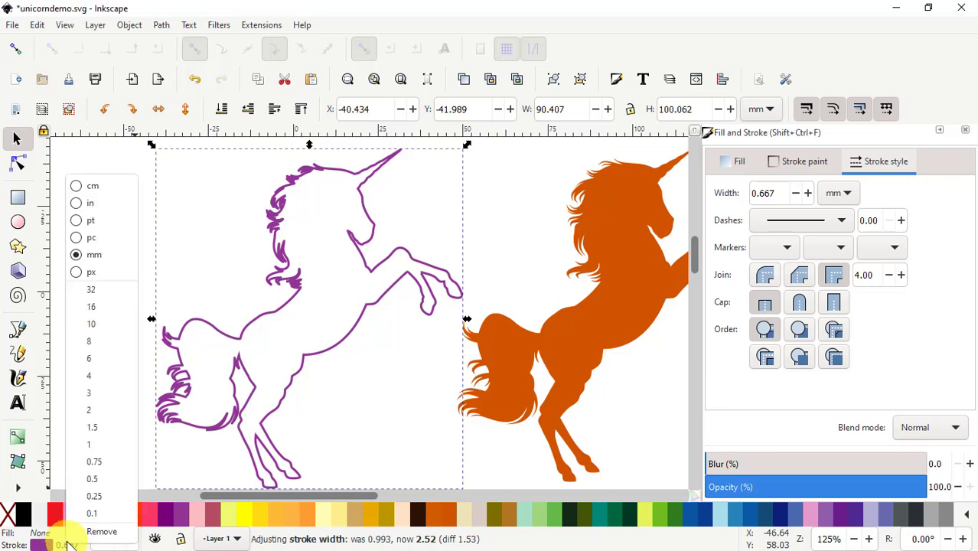
pyautogui.click(93, 446)
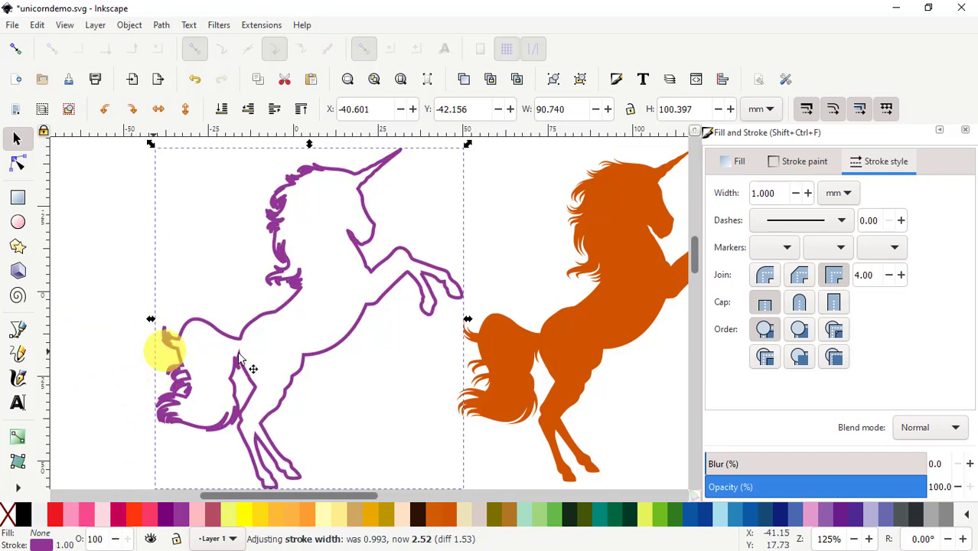
# Preview the purple outline's satin stitch along paths in the Ink/Stitch Params, and cancel the dialog.
pyautogui.click(260, 25)
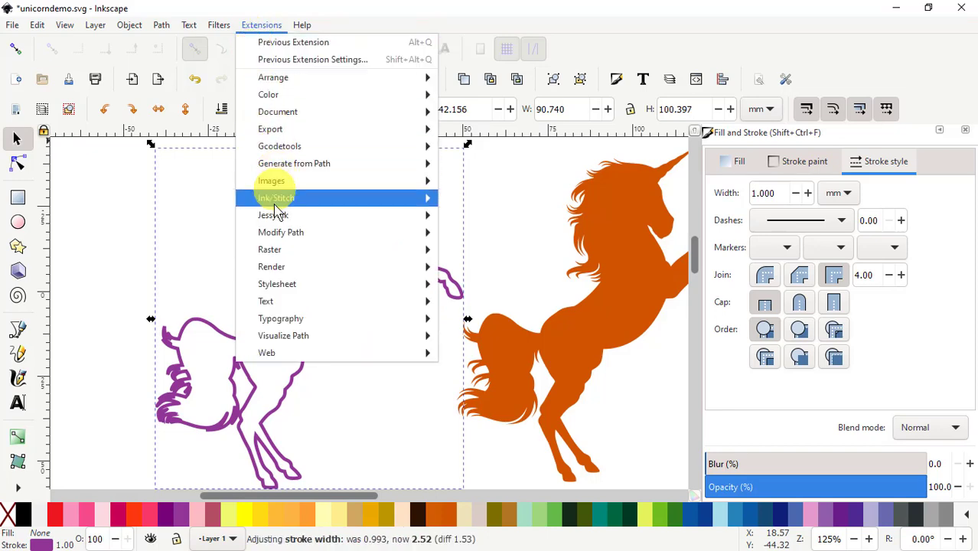
pyautogui.moveTo(284, 199)
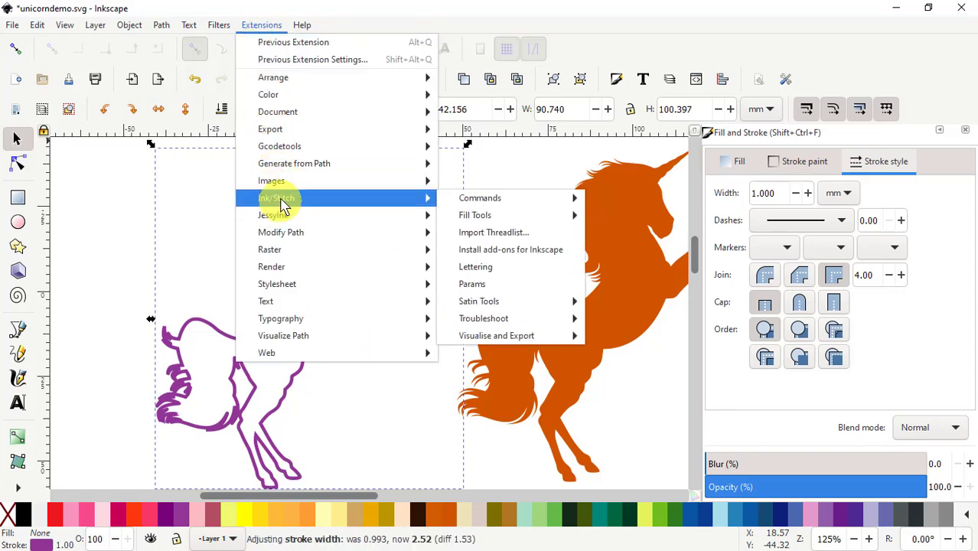
pyautogui.click(479, 284)
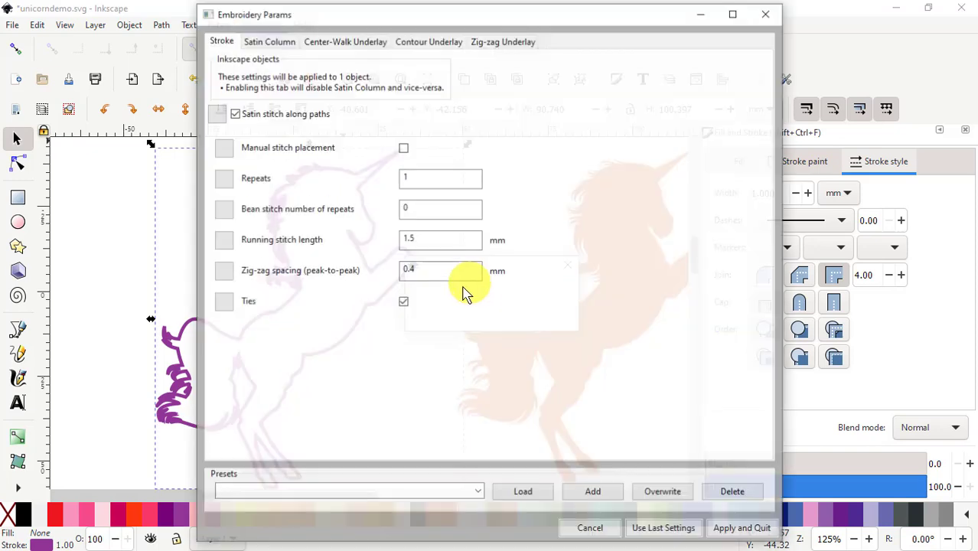
pyautogui.moveTo(507, 22)
pyautogui.mouseDown()
pyautogui.moveTo(299, 30)
pyautogui.moveTo(146, 52)
pyautogui.mouseUp()
pyautogui.click(483, 14)
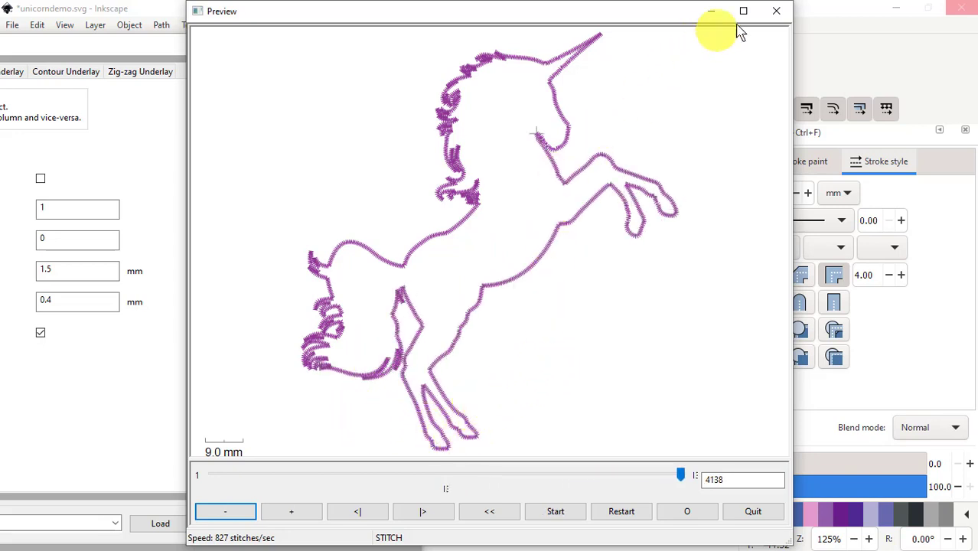
pyautogui.click(777, 14)
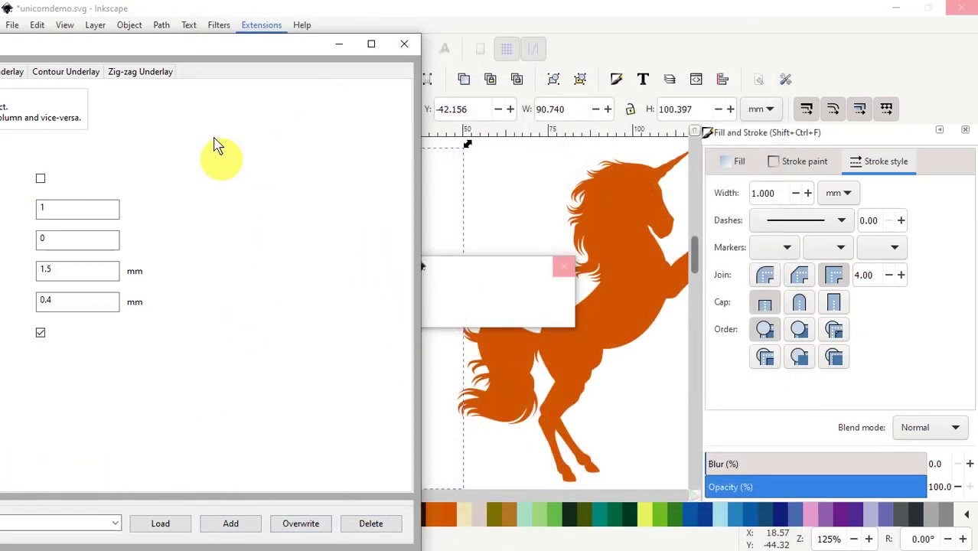
pyautogui.moveTo(169, 49); pyautogui.dragTo(502, 3)
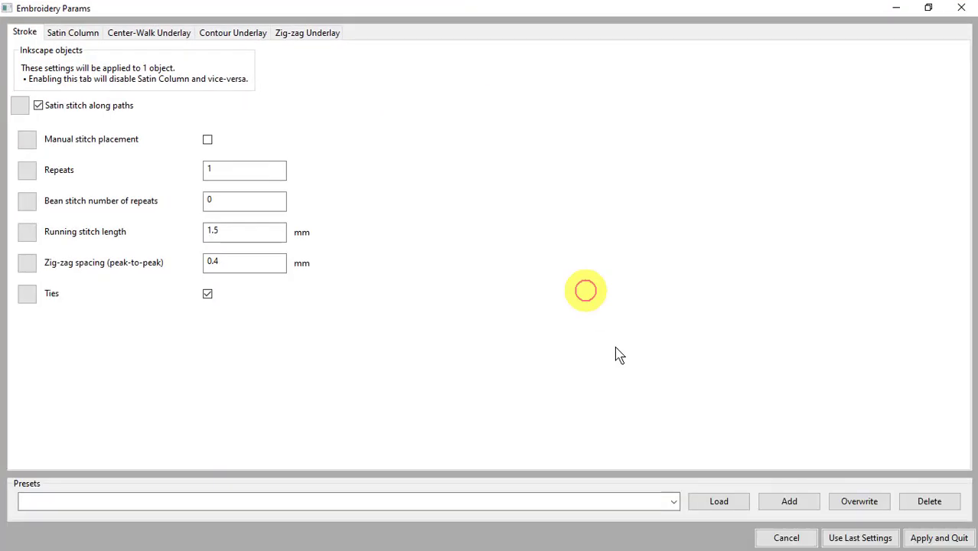
pyautogui.click(798, 540)
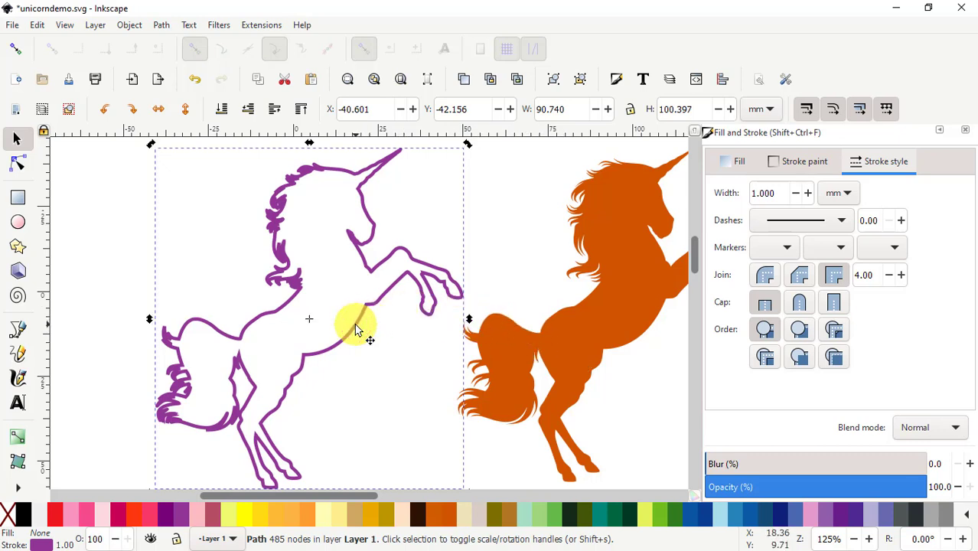
# Delete the purple solid-outline unicorn beside the orange one.
pyautogui.scroll(-6, 383, 306)
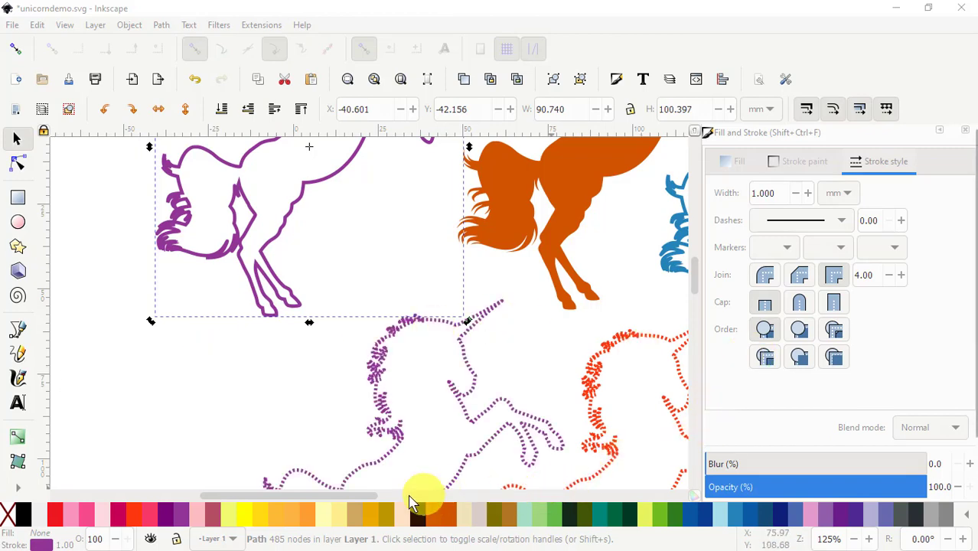
pyautogui.moveTo(349, 498); pyautogui.dragTo(390, 497)
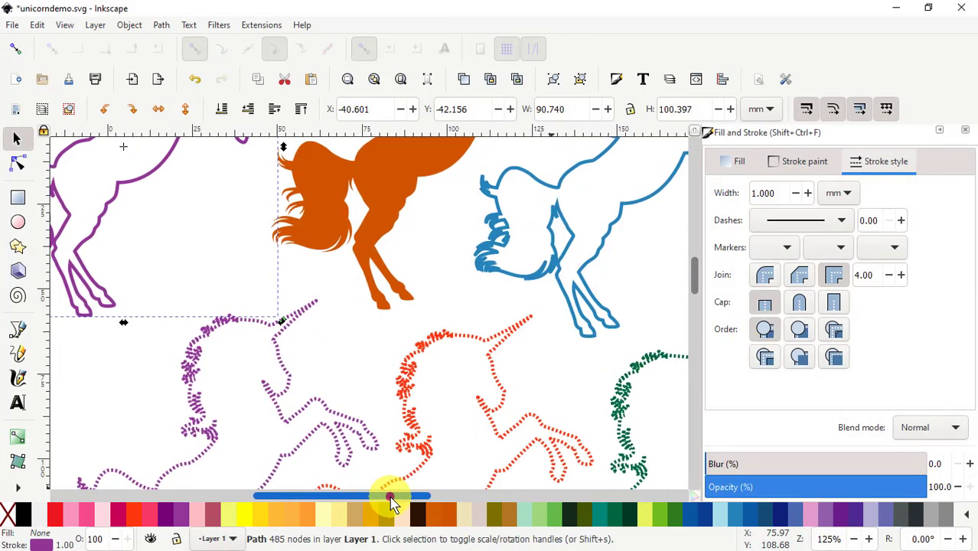
pyautogui.scroll(-5, 517, 359)
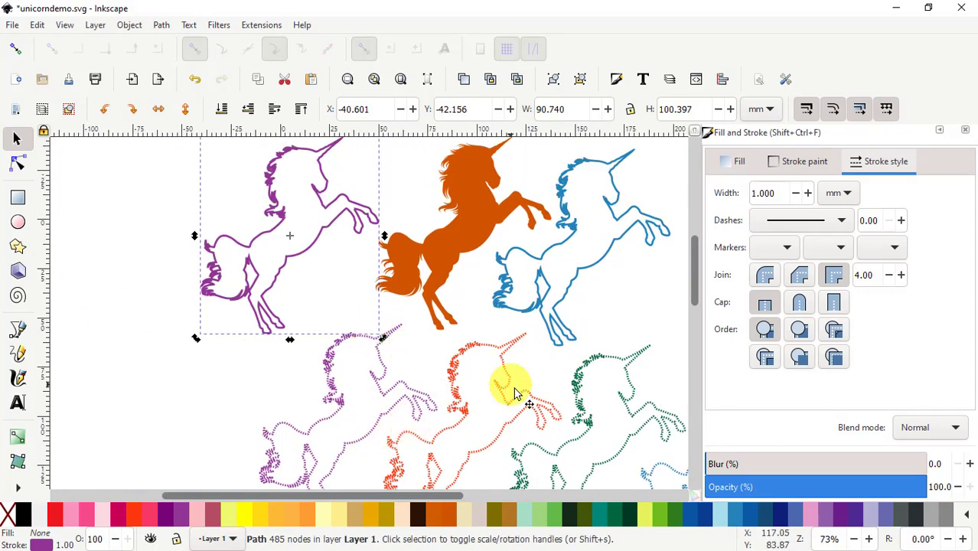
pyautogui.moveTo(696, 283)
pyautogui.mouseDown()
pyautogui.moveTo(695, 296)
pyautogui.moveTo(699, 280)
pyautogui.mouseUp()
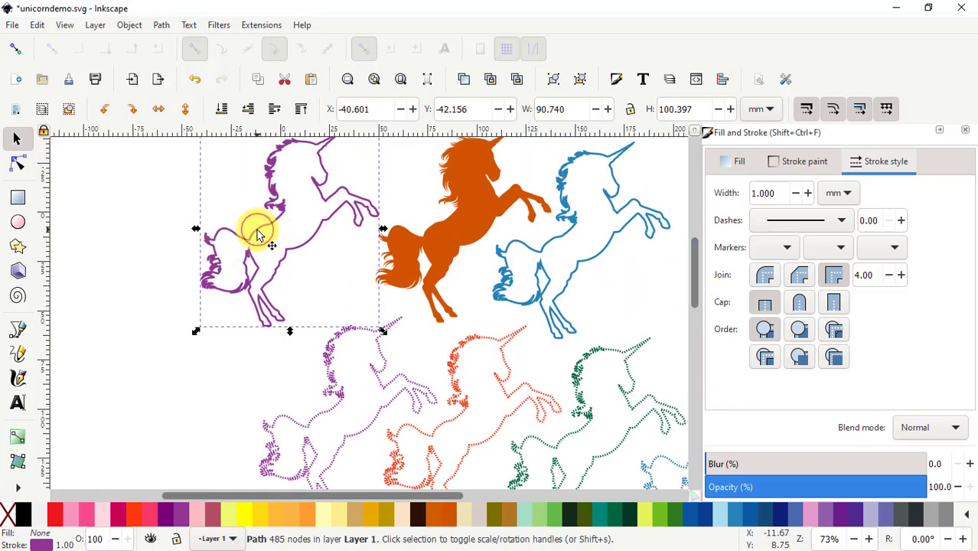
pyautogui.rightClick(258, 235)
pyautogui.click(294, 263)
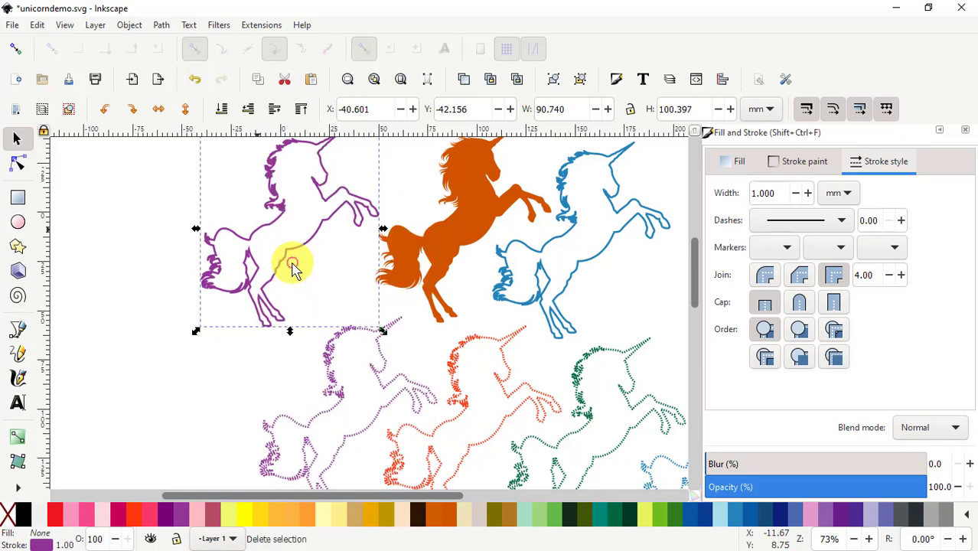
# Apply the existing Ink/Stitch Params to the blue solid-outline unicorn.
pyautogui.click(611, 243)
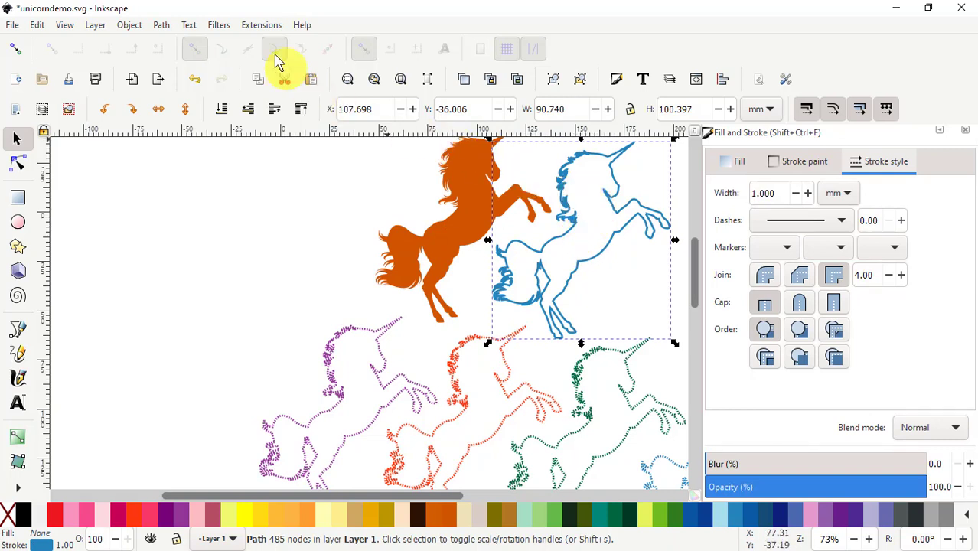
pyautogui.click(260, 25)
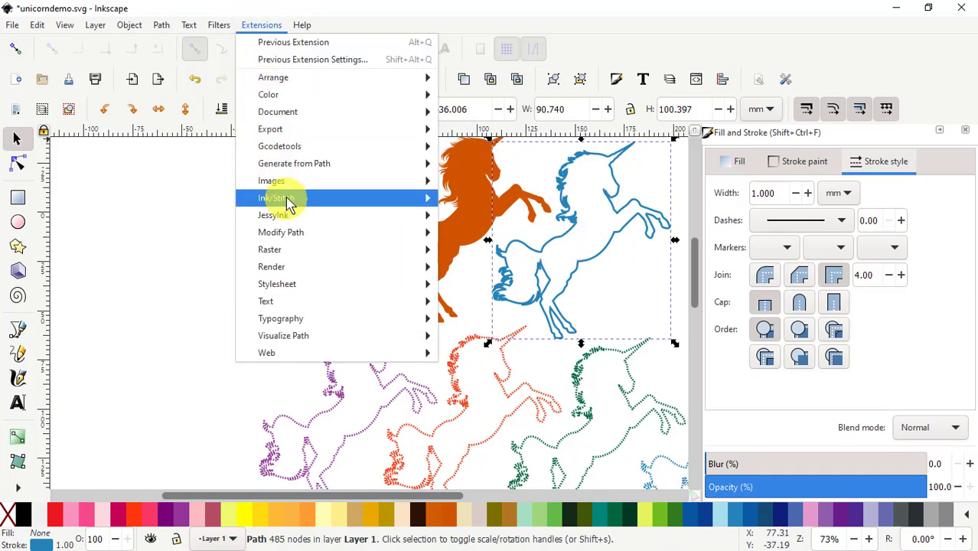
pyautogui.moveTo(285, 197)
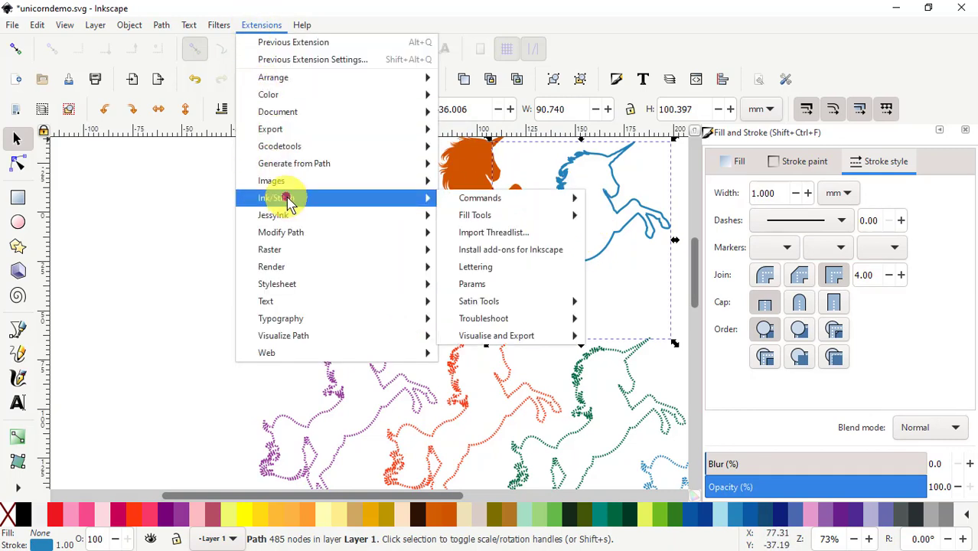
pyautogui.click(473, 285)
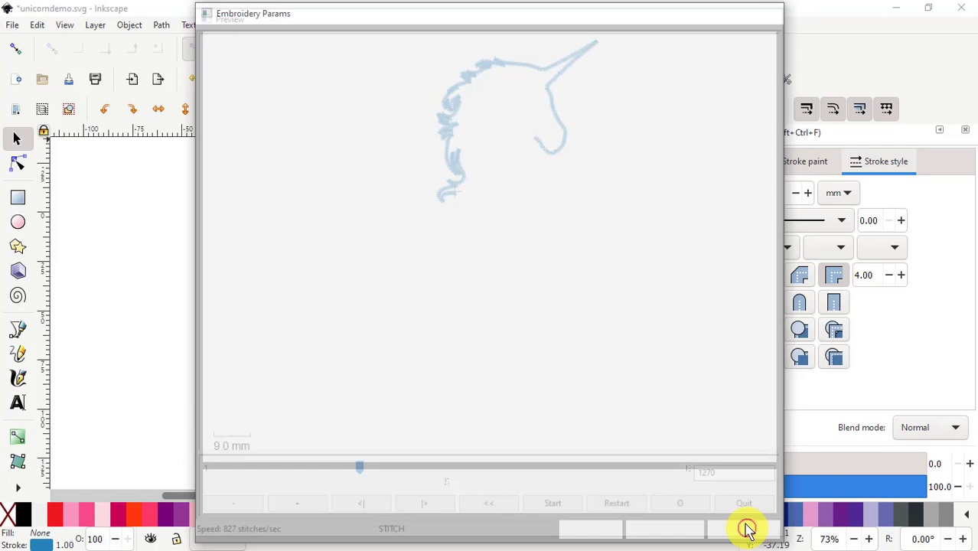
pyautogui.click(742, 530)
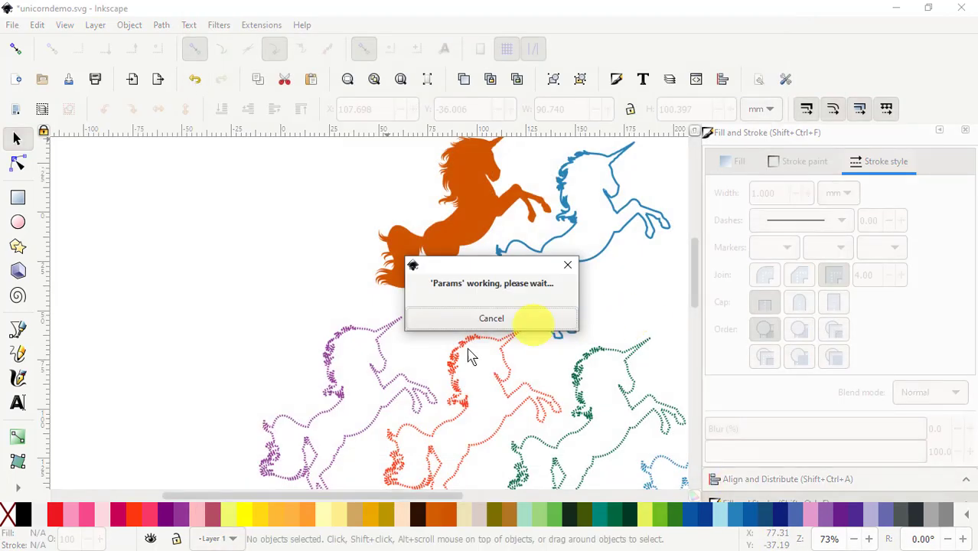
# Preview the orange filled unicorn's automatically routed fill stitching in the Ink/Stitch Params, and apply the settings.
pyautogui.click(470, 219)
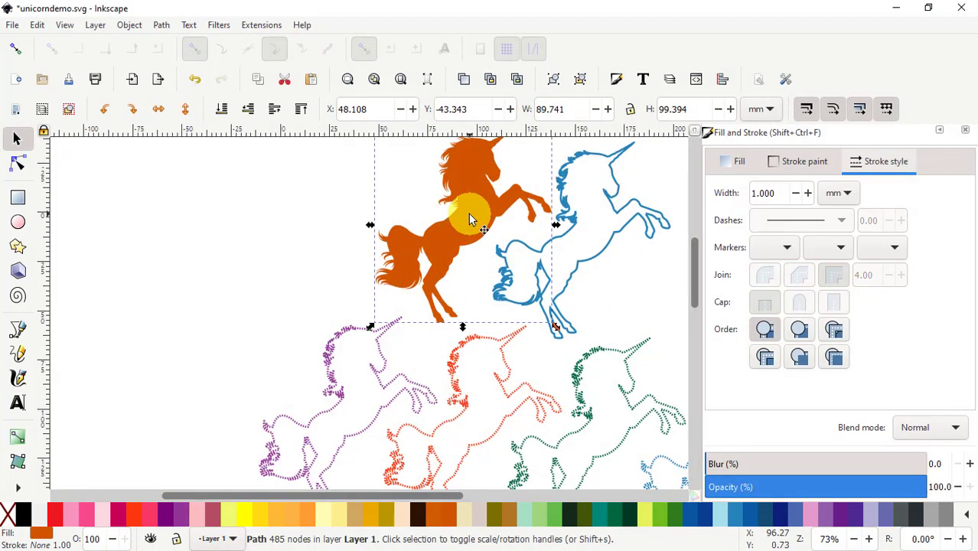
pyautogui.rightClick(470, 219)
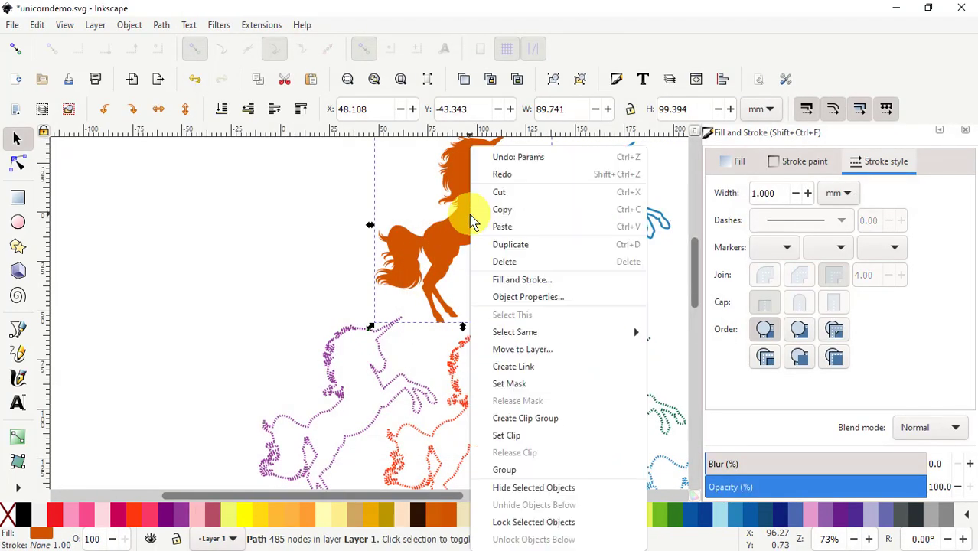
pyautogui.click(262, 26)
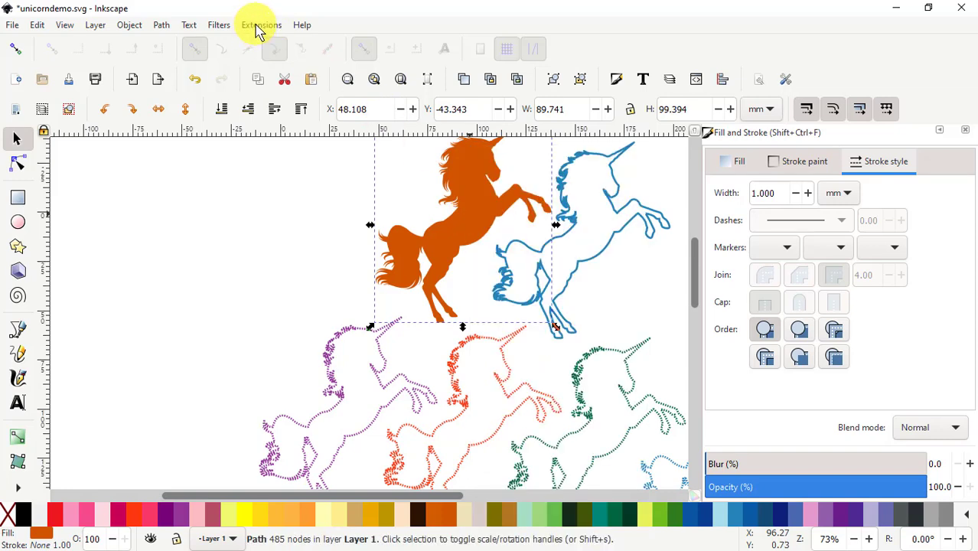
pyautogui.click(258, 27)
pyautogui.moveTo(284, 198)
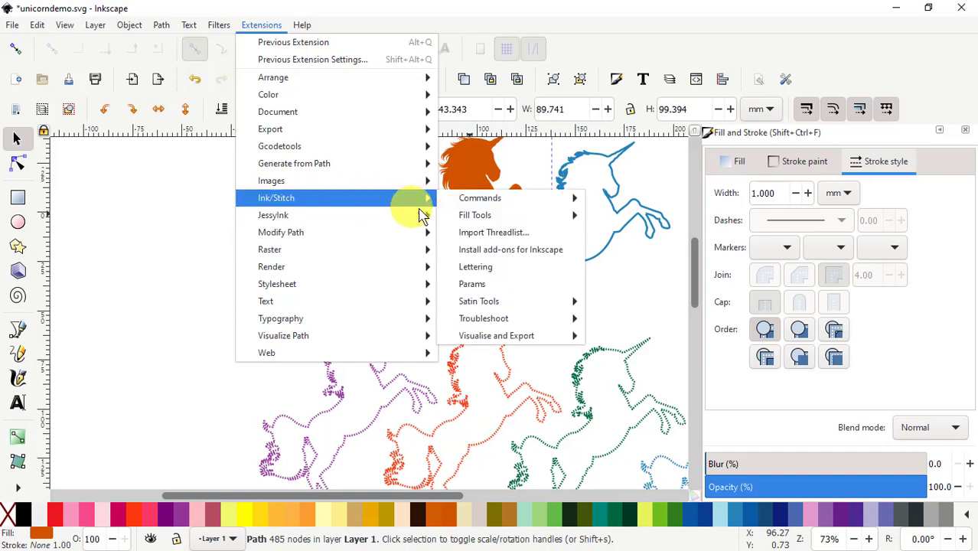
pyautogui.click(471, 285)
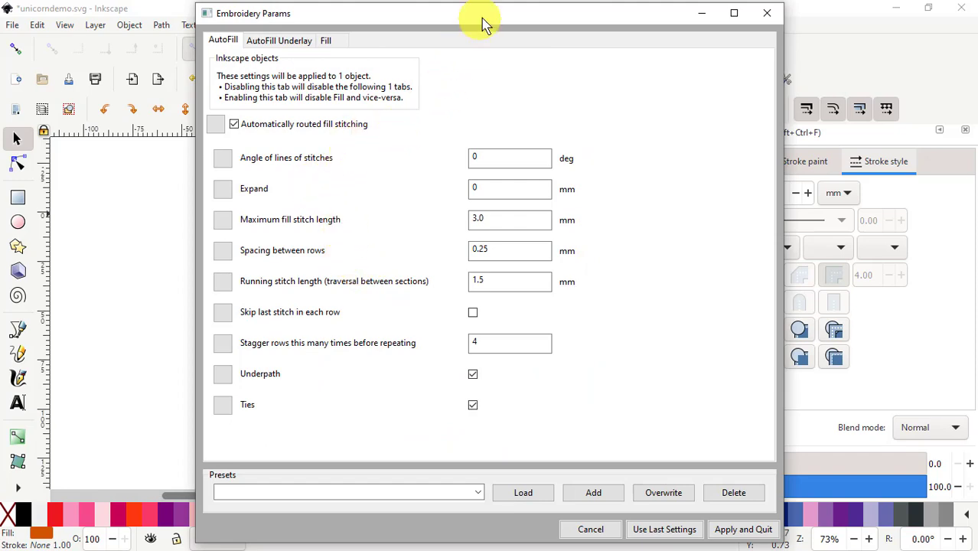
pyautogui.moveTo(483, 23); pyautogui.dragTo(3, 6)
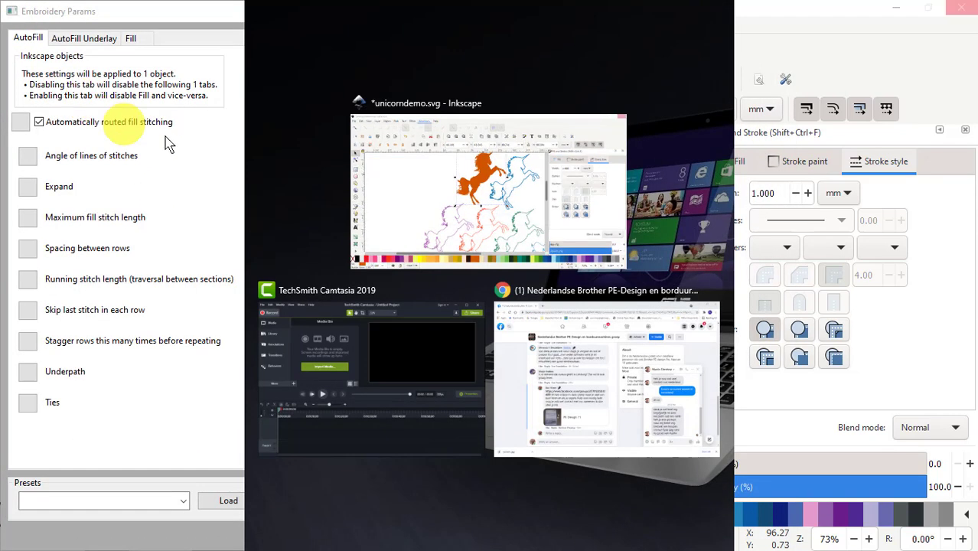
pyautogui.click(426, 167)
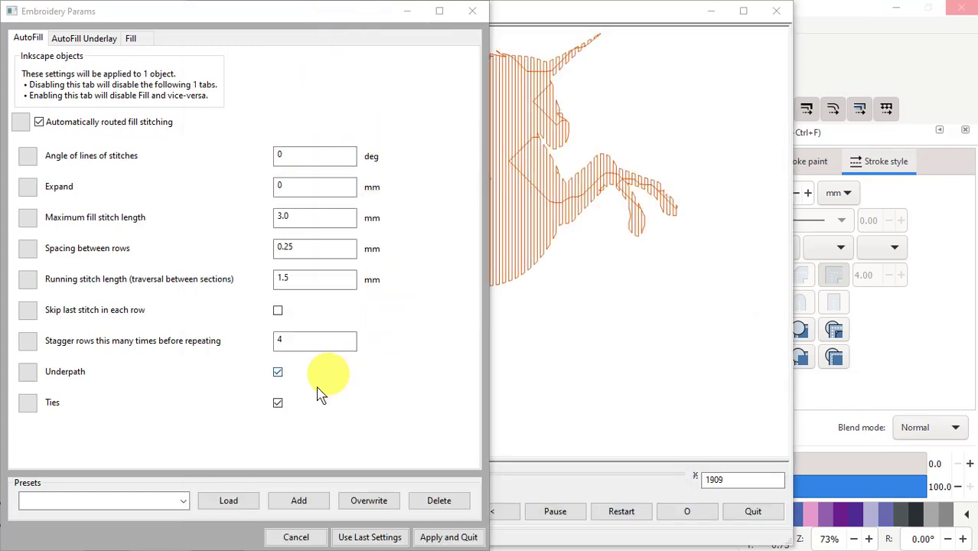
pyautogui.click(450, 537)
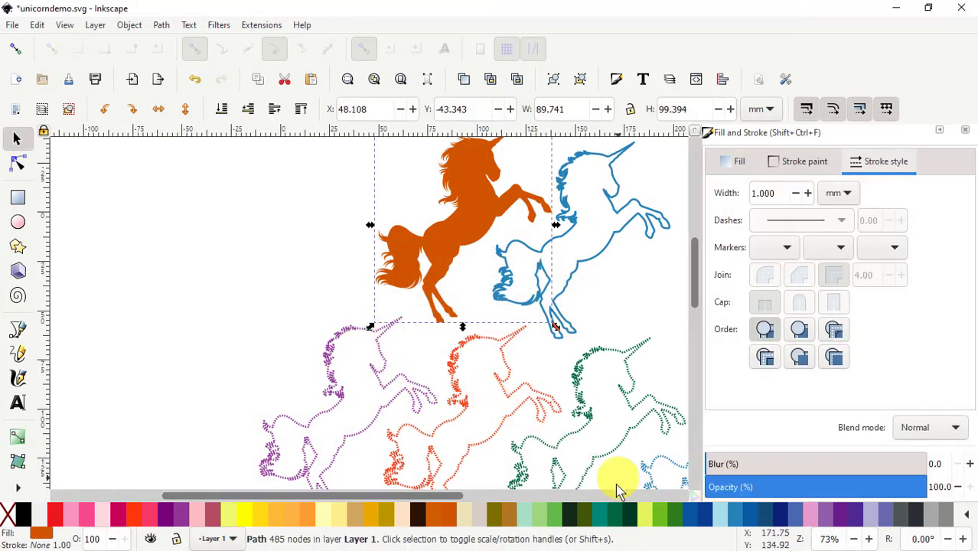
# Try the finest dotted dash pattern on the purple dashed unicorn, and undo the stroke style change.
pyautogui.click(697, 298)
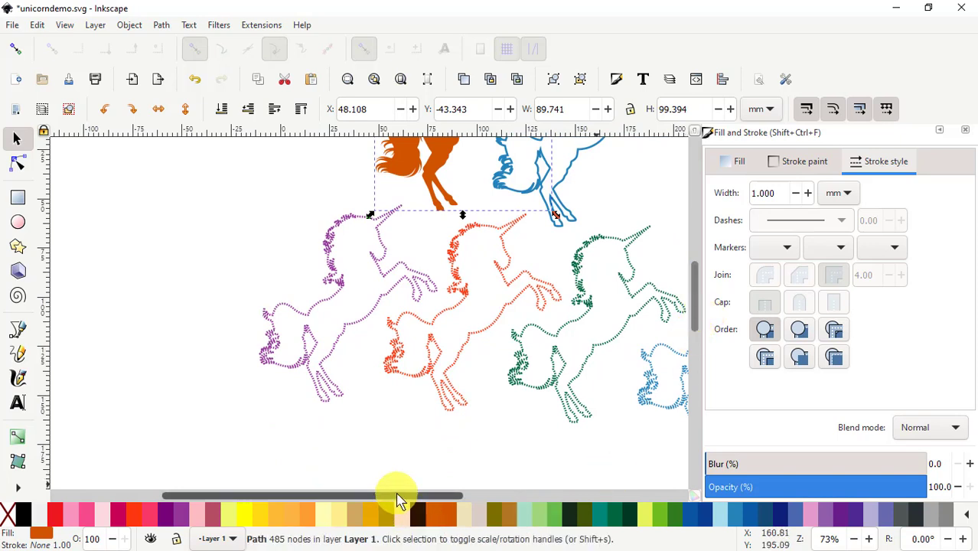
pyautogui.moveTo(398, 498); pyautogui.dragTo(486, 498)
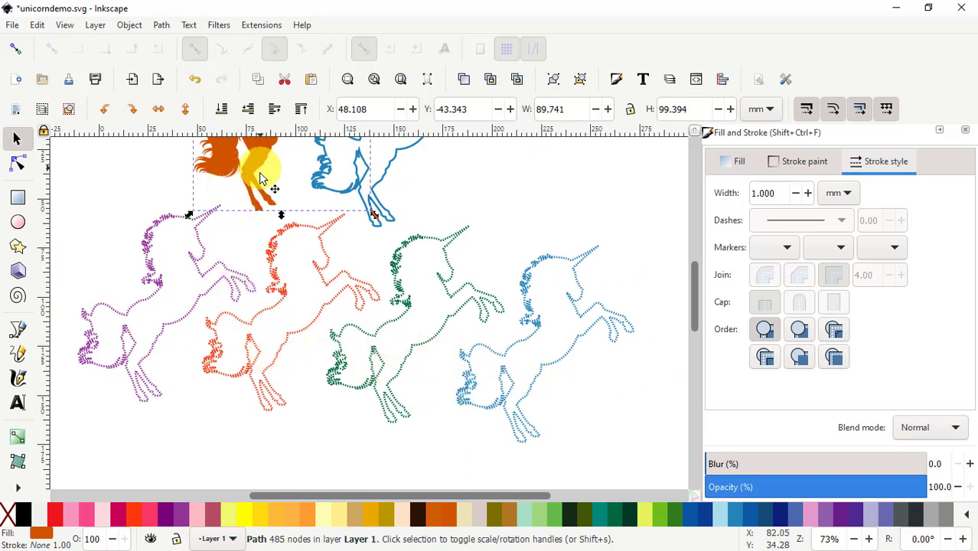
pyautogui.click(163, 332)
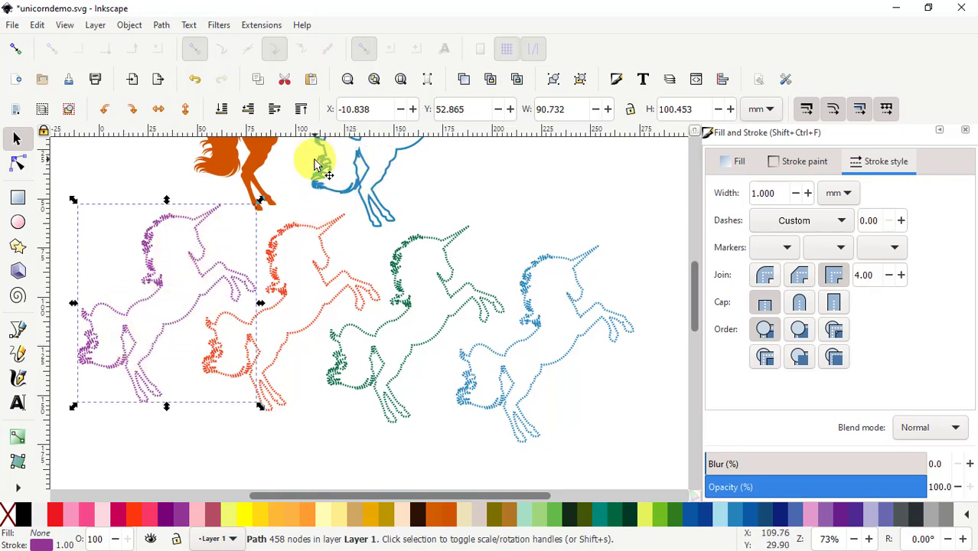
pyautogui.click(842, 224)
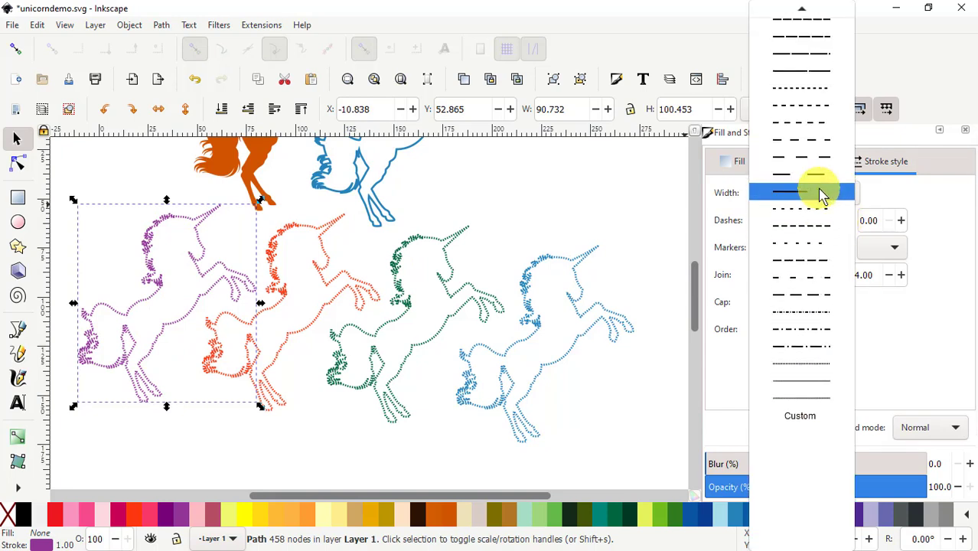
pyautogui.scroll(5, 817, 188)
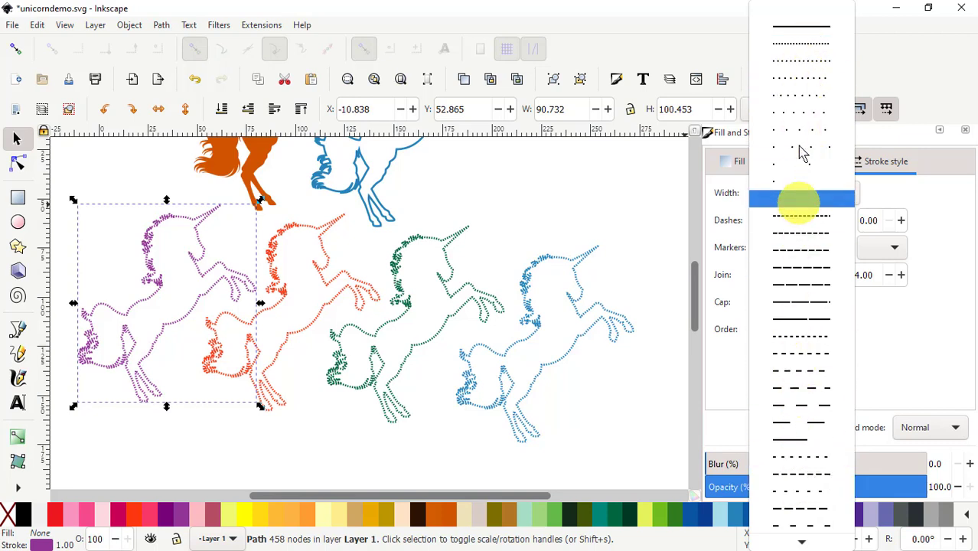
pyautogui.click(798, 44)
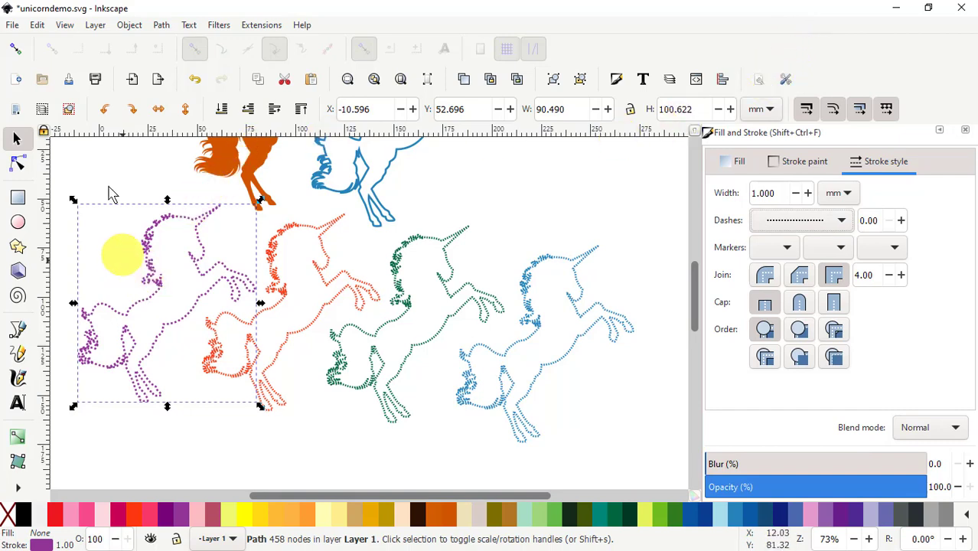
pyautogui.click(38, 31)
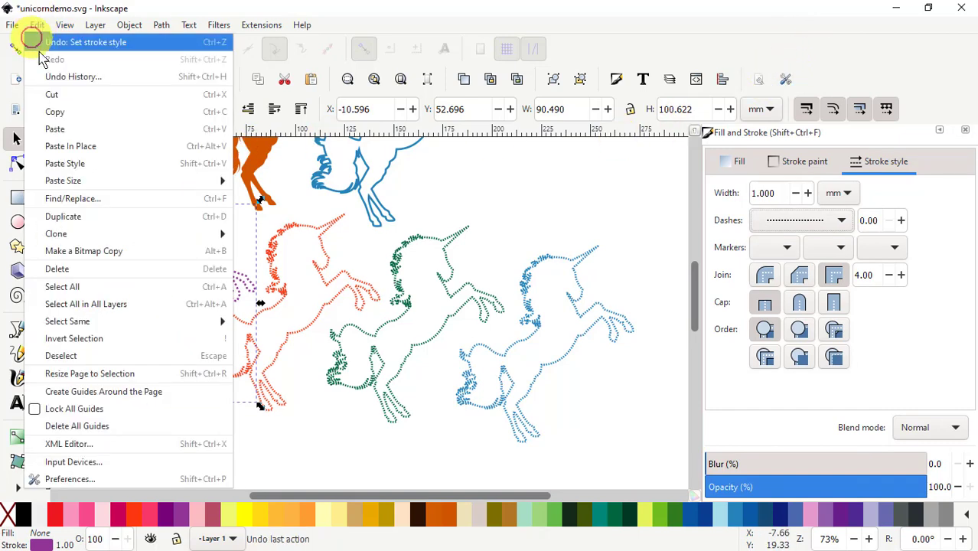
pyautogui.click(63, 44)
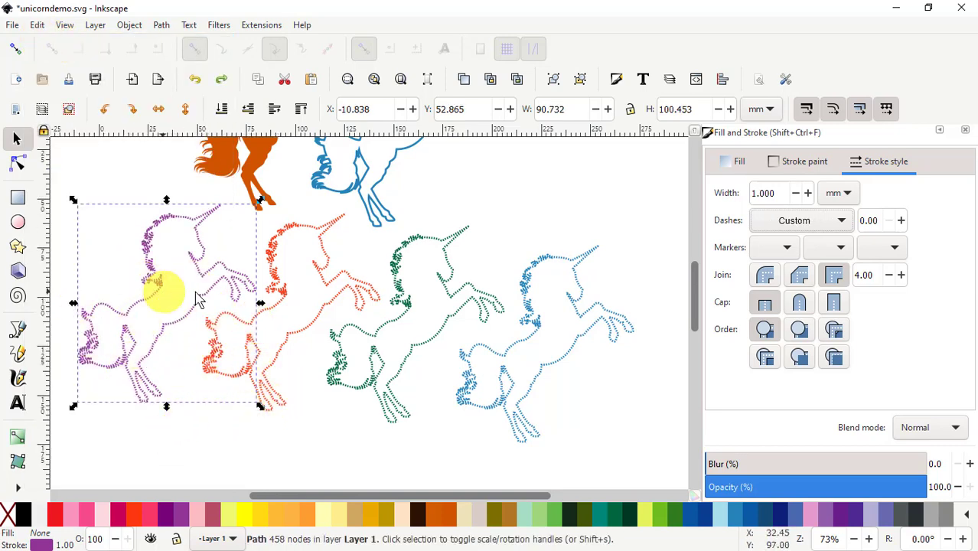
# Open the Ink/Stitch Params for the purple dashed unicorn and place the settings and stitch preview windows side by side.
pyautogui.click(260, 27)
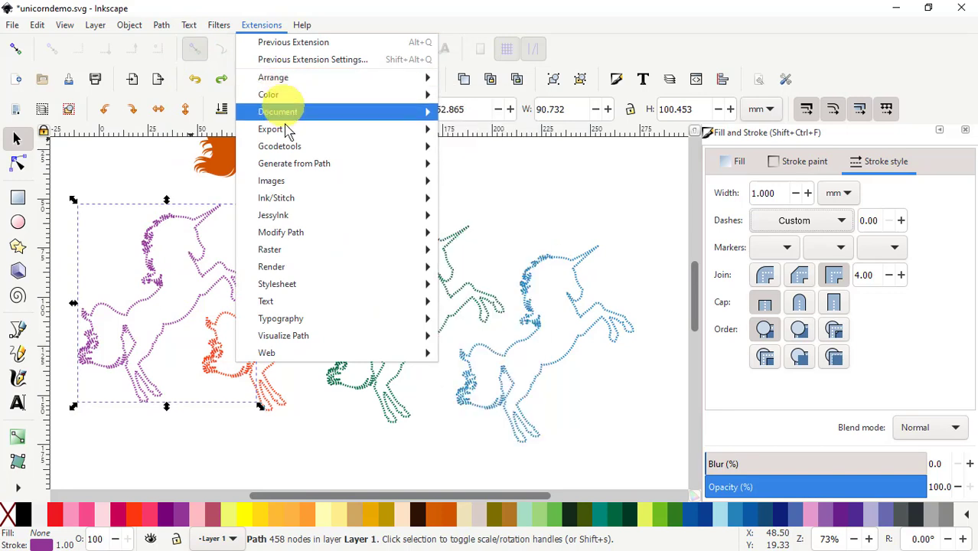
pyautogui.moveTo(360, 199)
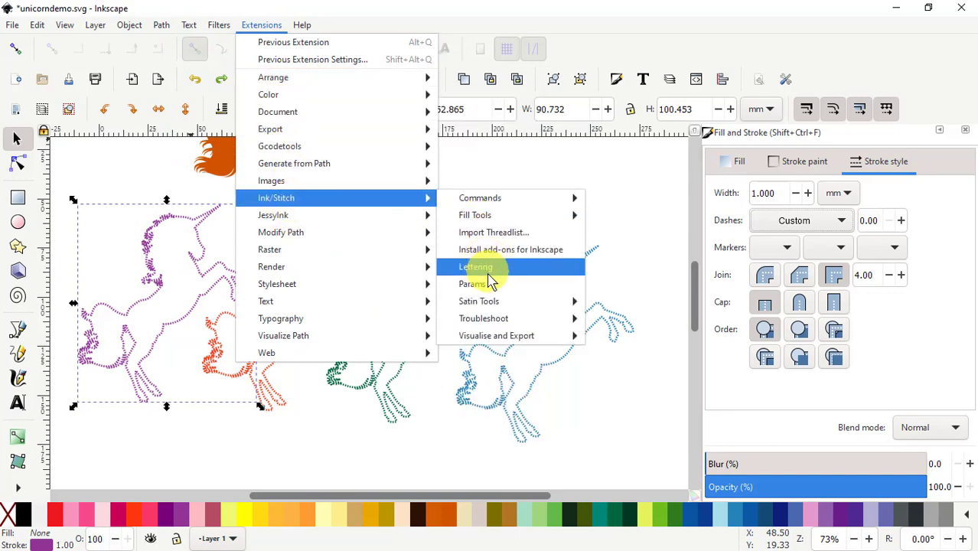
pyautogui.click(475, 285)
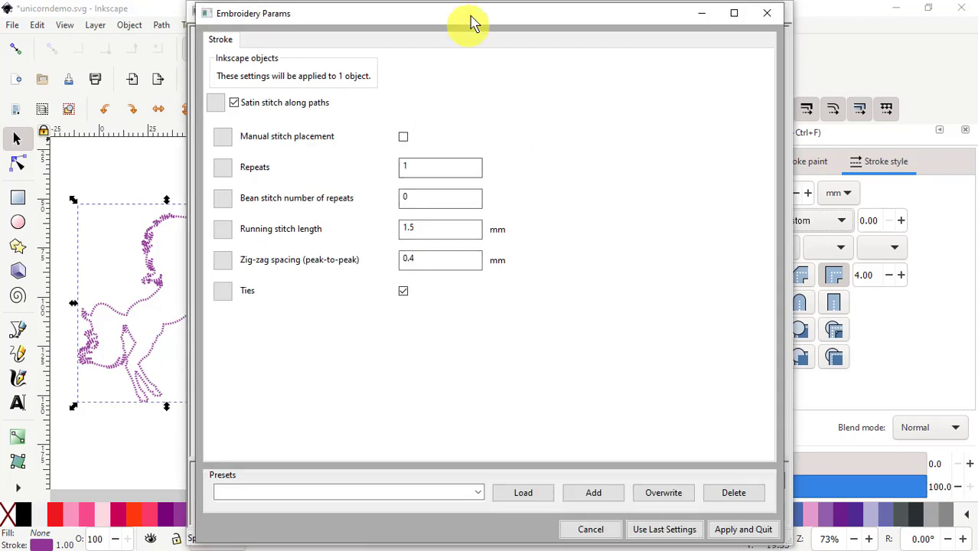
pyautogui.moveTo(476, 16); pyautogui.dragTo(280, 15)
pyautogui.click(635, 12)
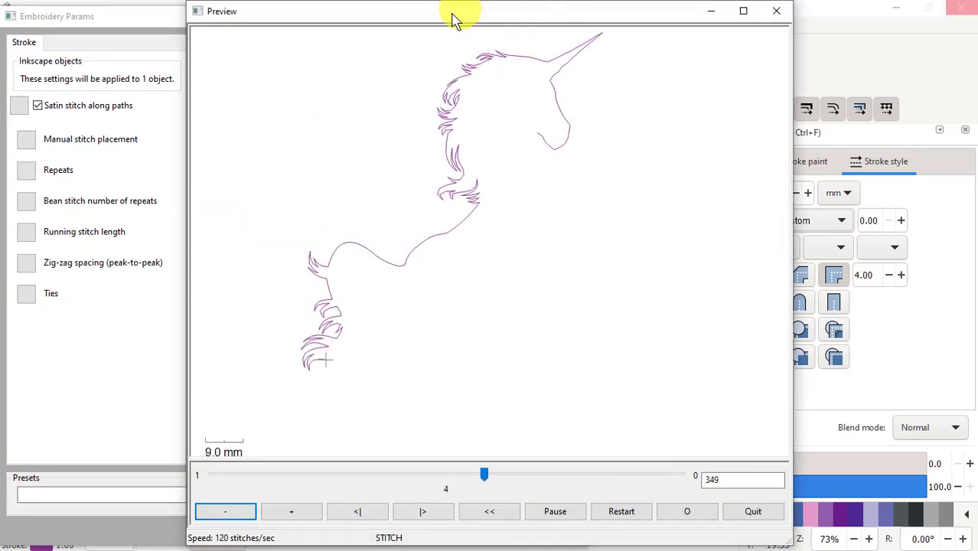
pyautogui.moveTo(514, 14); pyautogui.dragTo(666, 2)
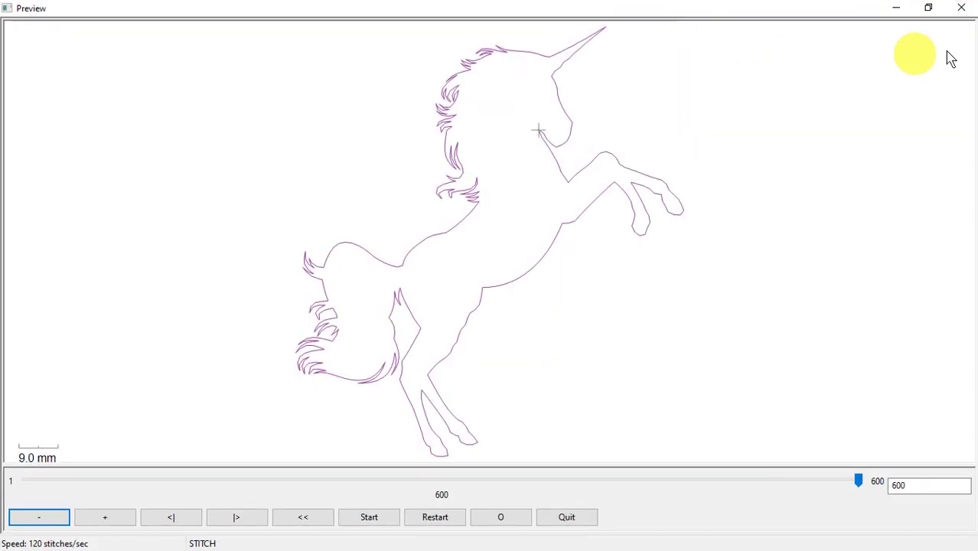
pyautogui.click(929, 12)
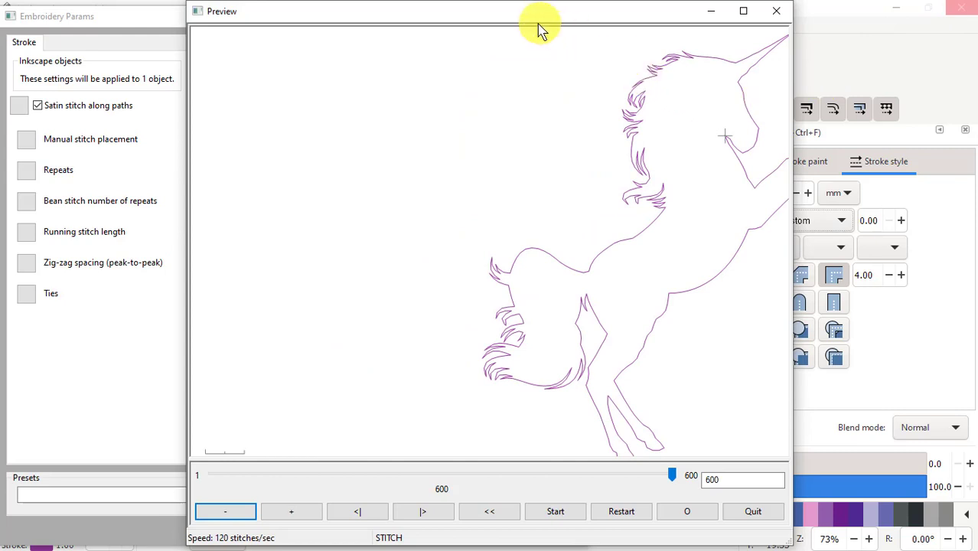
pyautogui.moveTo(509, 11); pyautogui.dragTo(685, 24)
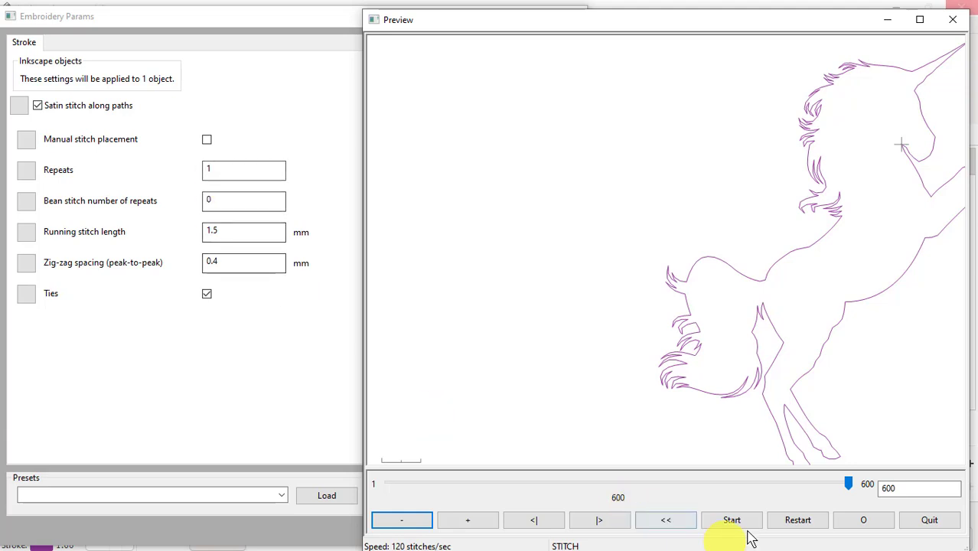
# Replay the purple dashed unicorn's stitch simulation from the start, and apply its embroidery parameters.
pyautogui.click(796, 523)
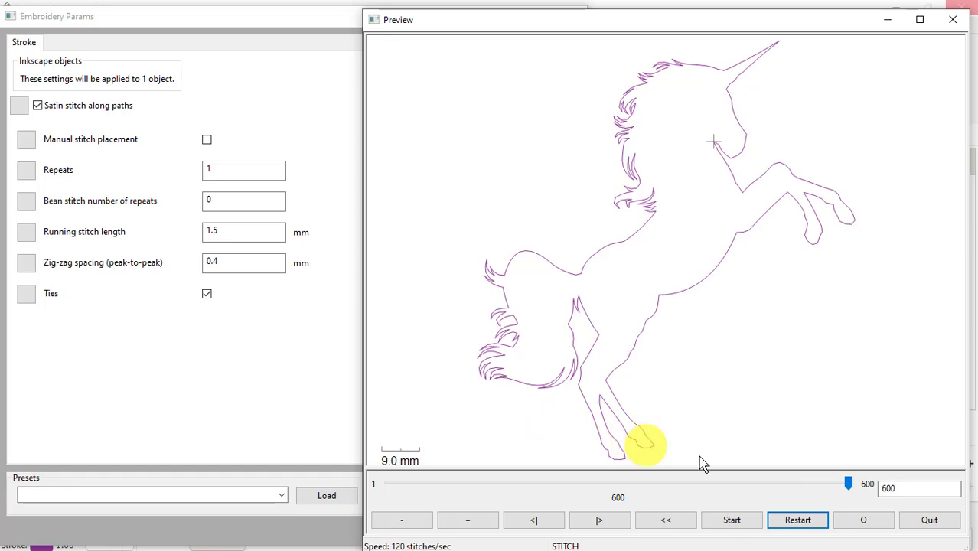
pyautogui.click(299, 375)
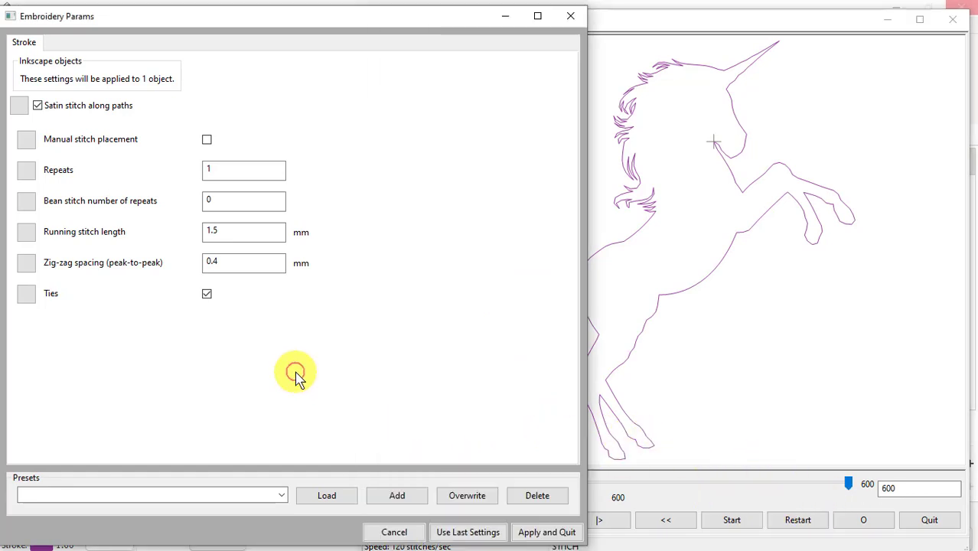
pyautogui.click(548, 534)
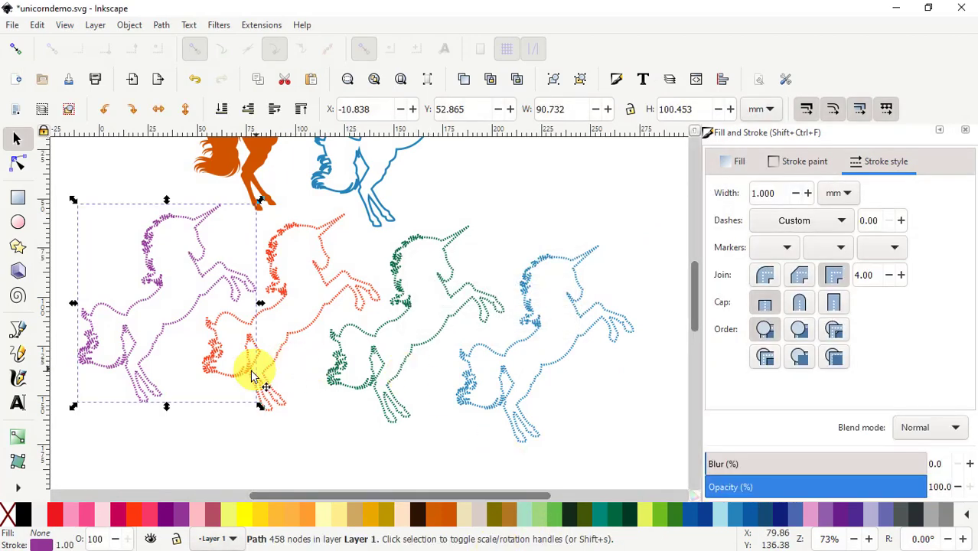
# Open the Ink/Stitch Params for the red dashed unicorn and place the settings and stitch preview windows side by side.
pyautogui.click(299, 338)
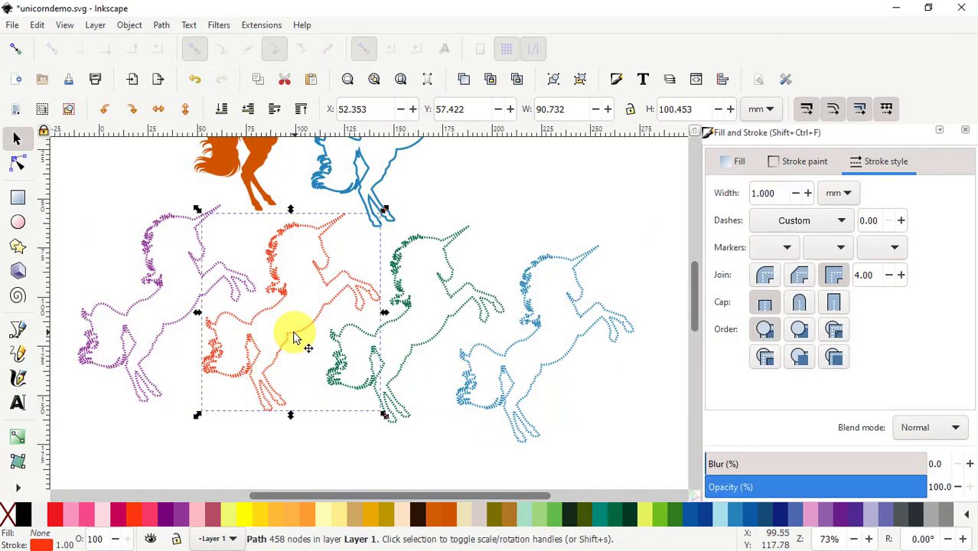
pyautogui.click(255, 29)
pyautogui.moveTo(279, 201)
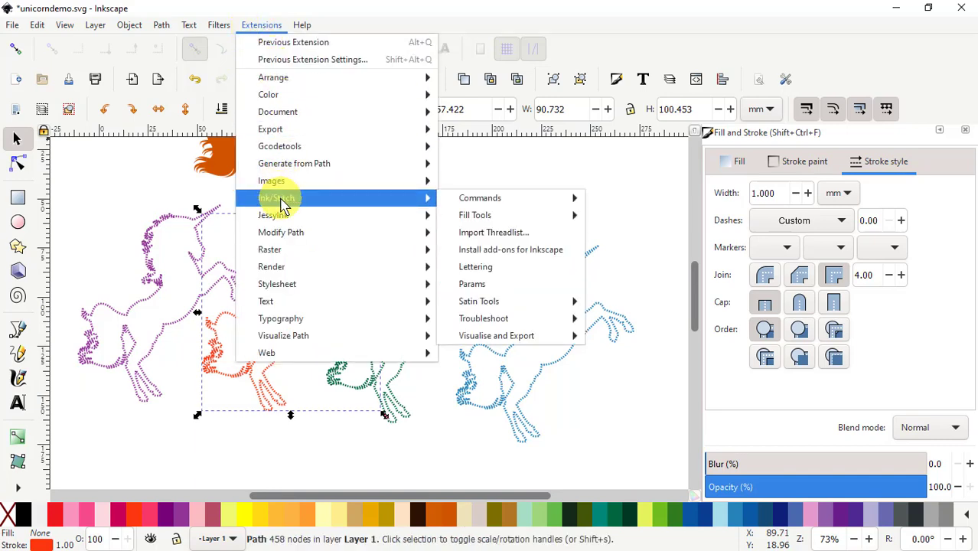
pyautogui.click(475, 286)
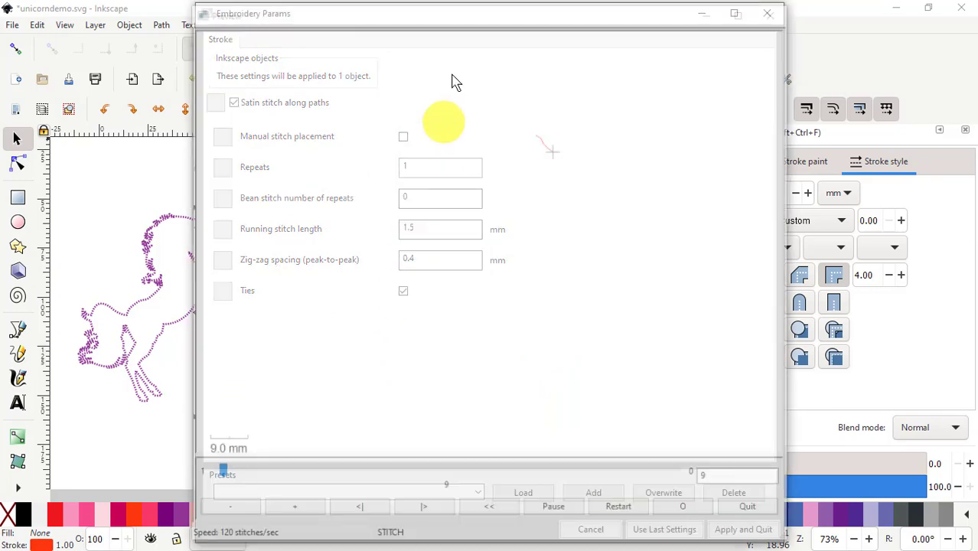
pyautogui.moveTo(501, 22)
pyautogui.mouseDown()
pyautogui.moveTo(175, 48)
pyautogui.moveTo(113, 39)
pyautogui.moveTo(131, 41)
pyautogui.mouseUp()
pyautogui.moveTo(440, 19)
pyautogui.mouseDown()
pyautogui.moveTo(710, 16)
pyautogui.moveTo(653, 15)
pyautogui.moveTo(661, 19)
pyautogui.mouseUp()
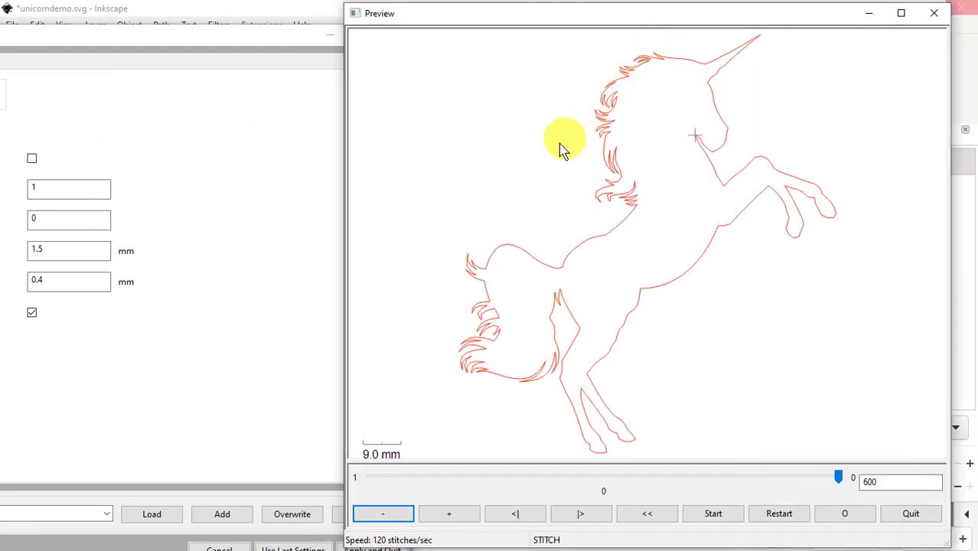
# Bring the embroidery settings into full view and set the red dashed unicorn's Repeats to 2.
pyautogui.click(149, 38)
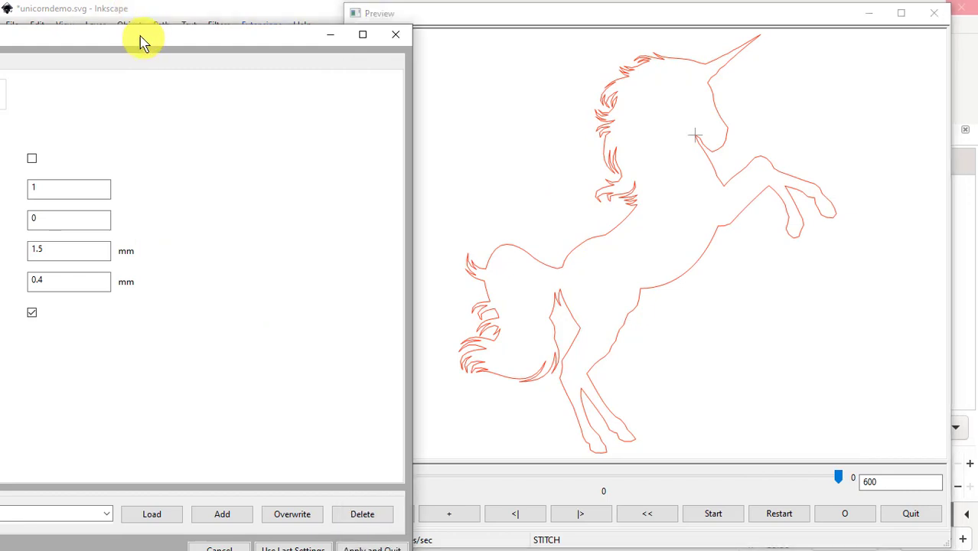
pyautogui.moveTo(140, 42); pyautogui.dragTo(327, 6)
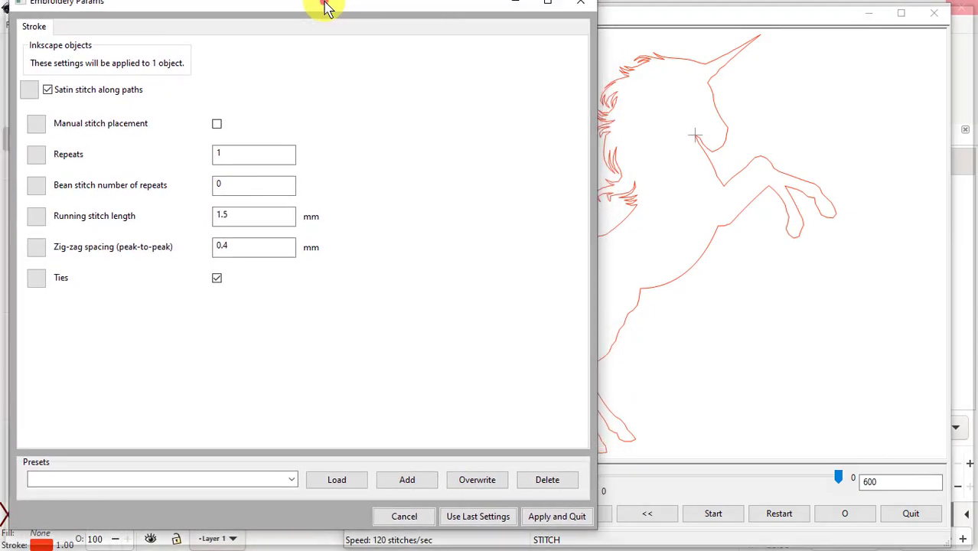
pyautogui.doubleClick(327, 6)
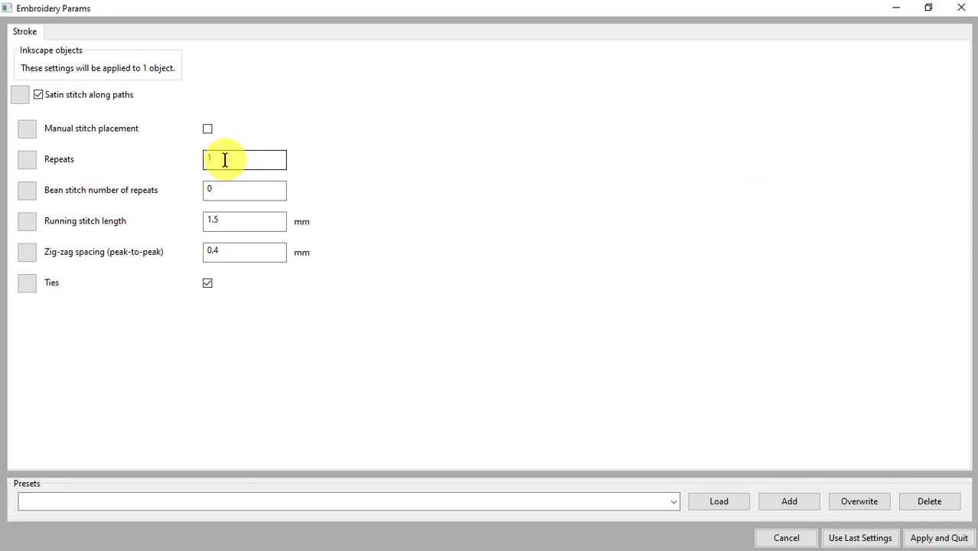
pyautogui.moveTo(224, 158); pyautogui.dragTo(192, 157)
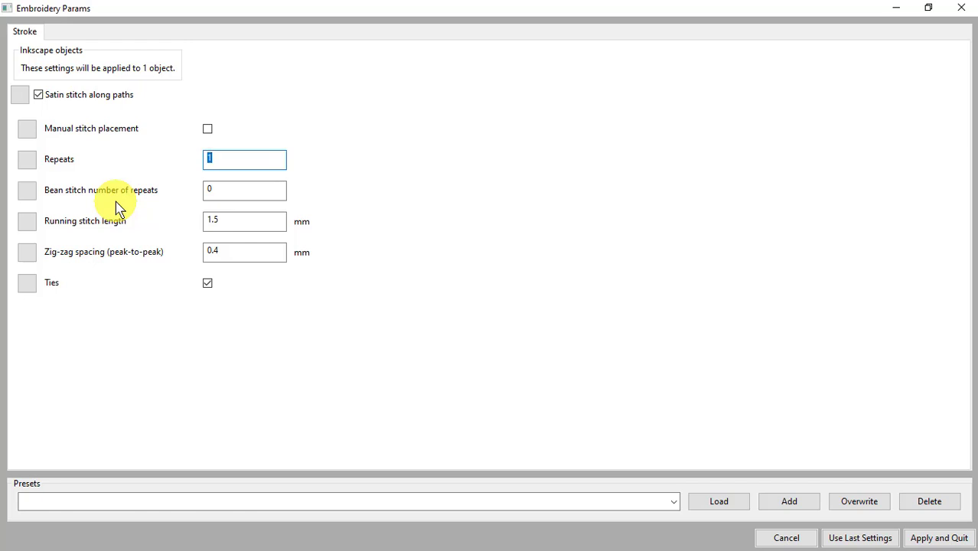
pyautogui.write('2')
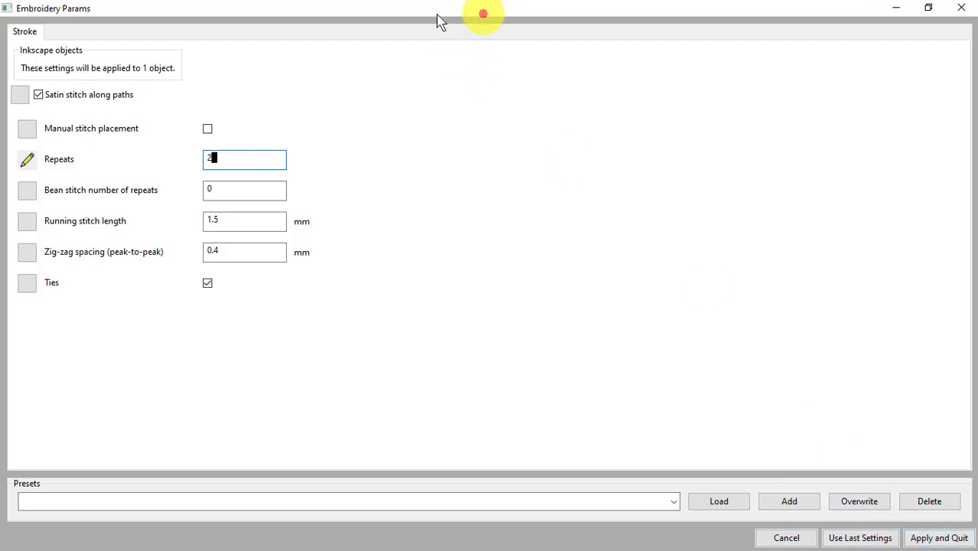
pyautogui.click(929, 9)
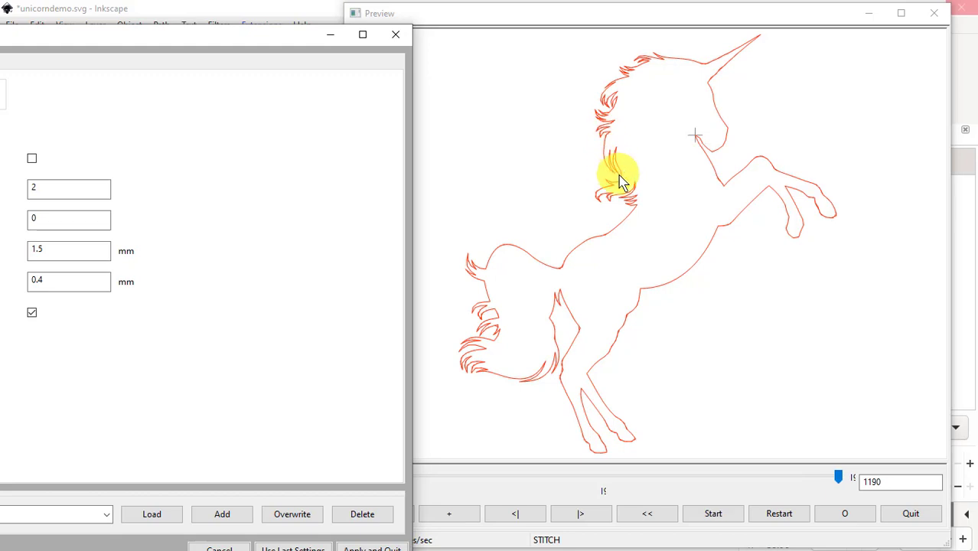
# Replay the red unicorn's repeated running stitch simulation from the start, slowed down to 14 stitches/sec.
pyautogui.click(786, 523)
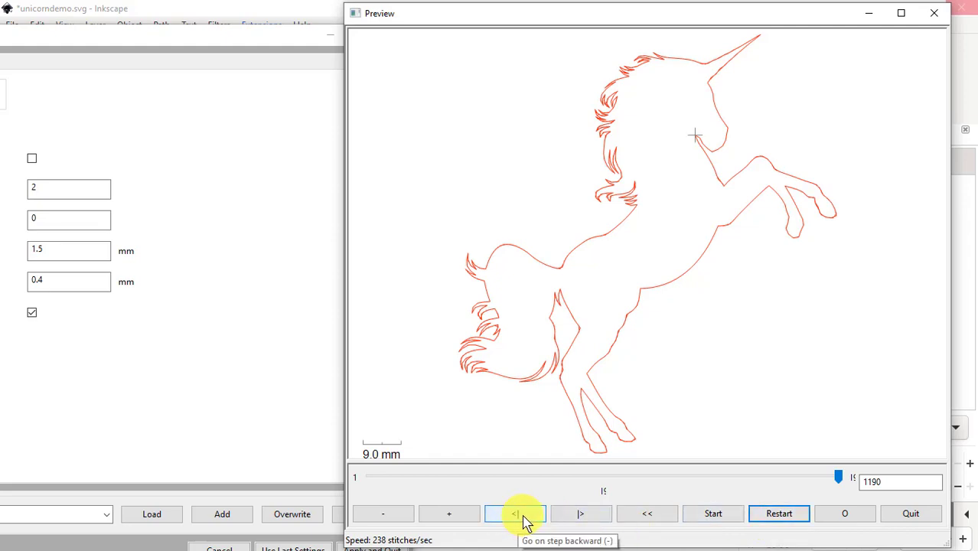
pyautogui.click(384, 515)
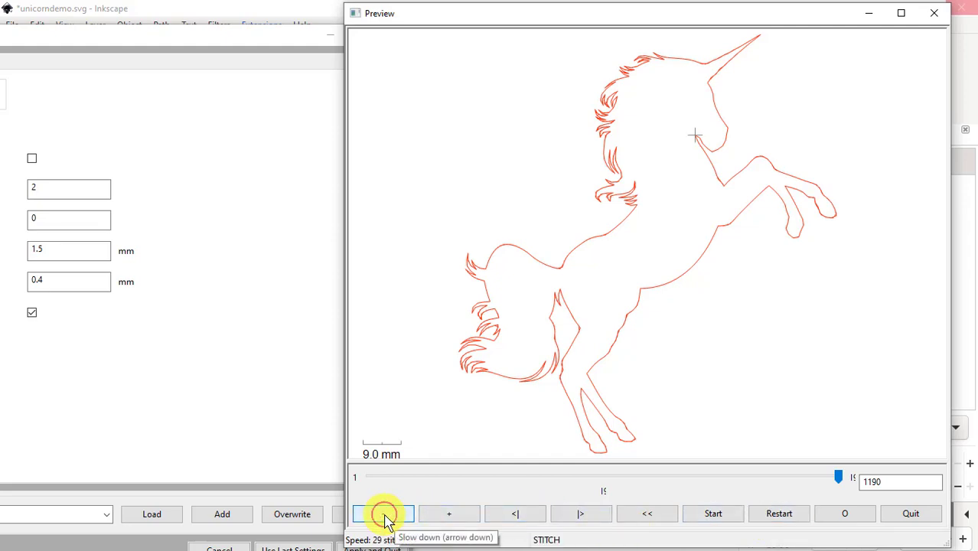
pyautogui.click(384, 515)
pyautogui.click(784, 516)
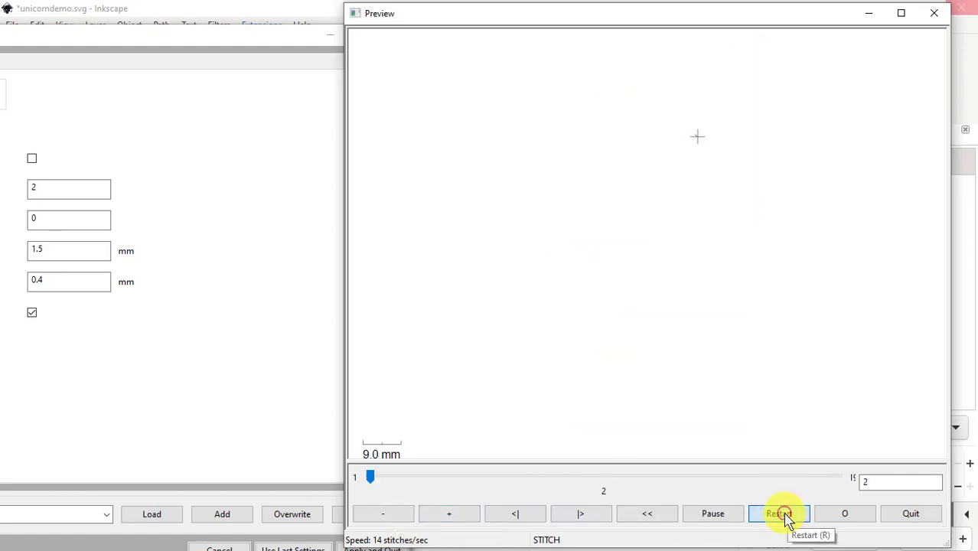
# Speed up the red unicorn's replay to 224 stitches/sec, slow it to 28 for the second pass, and apply its embroidery parameters.
pyautogui.click(447, 516)
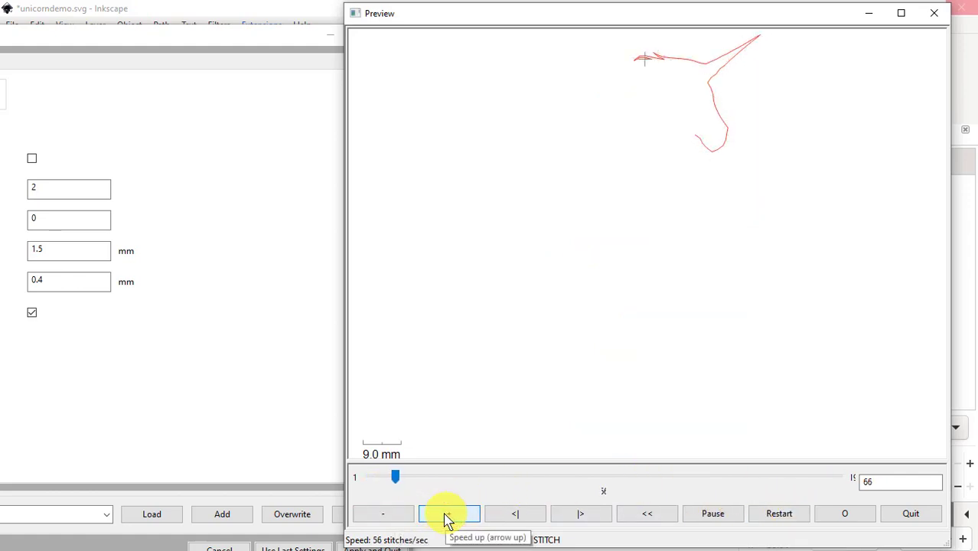
pyautogui.click(449, 515)
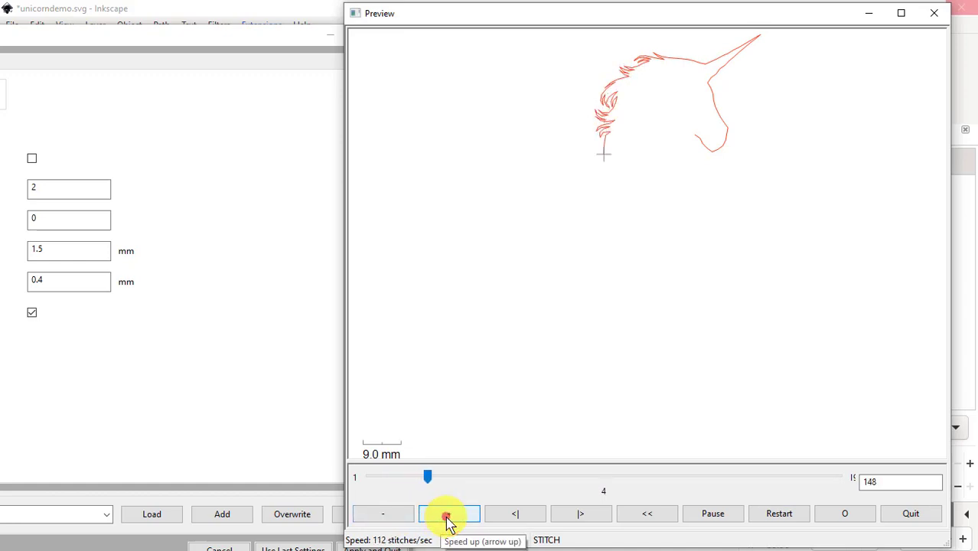
pyautogui.click(447, 517)
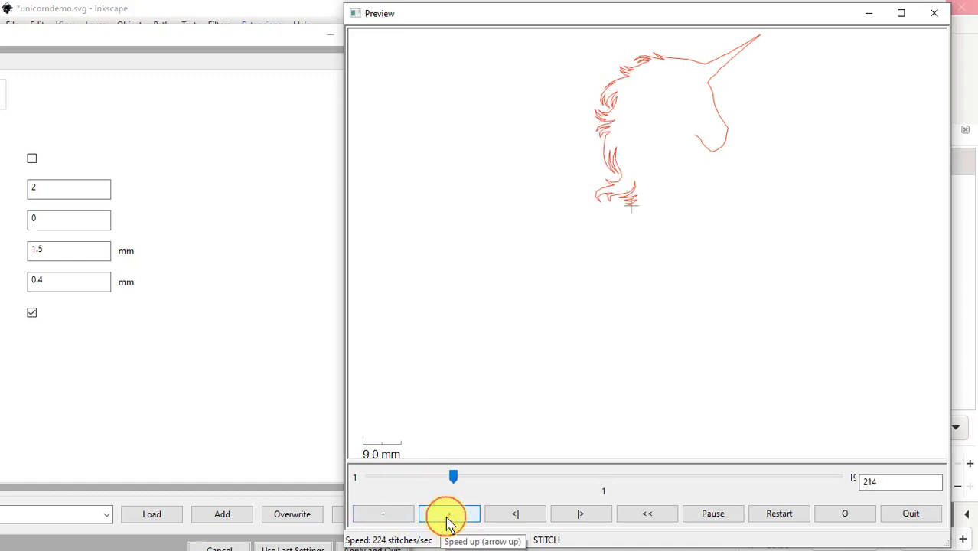
pyautogui.click(384, 517)
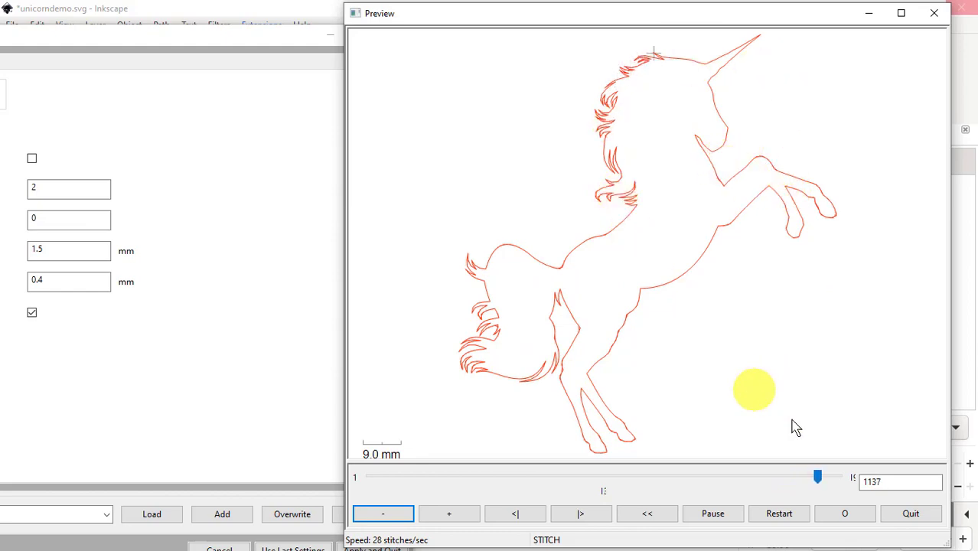
pyautogui.click(712, 525)
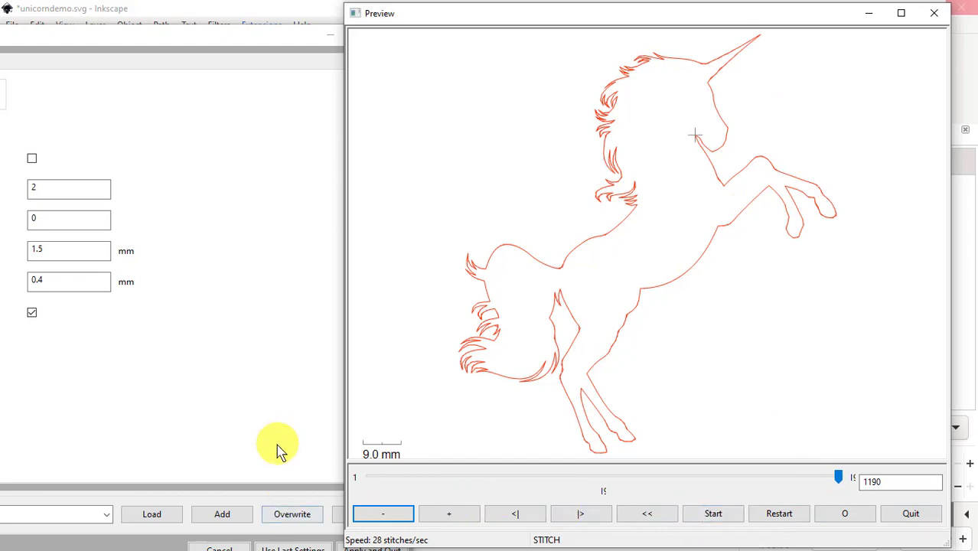
pyautogui.click(261, 424)
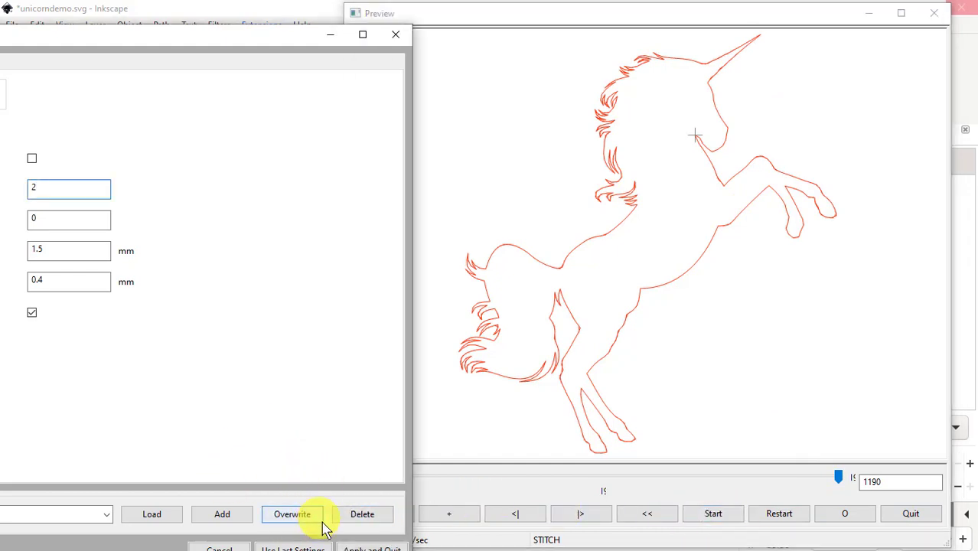
pyautogui.click(355, 548)
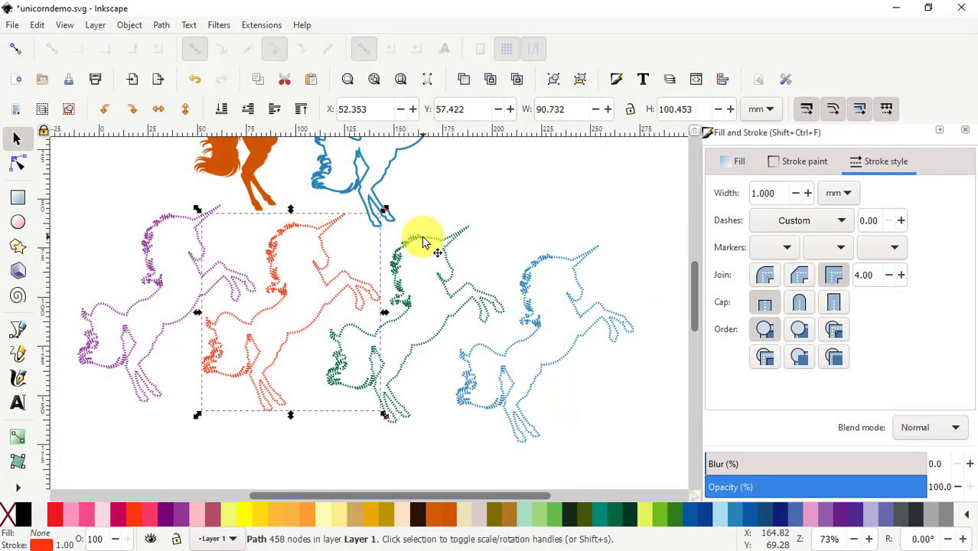
# Open the Ink/Stitch Params for the green dashed unicorn and set its bean stitch number of repeats to 1.
pyautogui.click(423, 242)
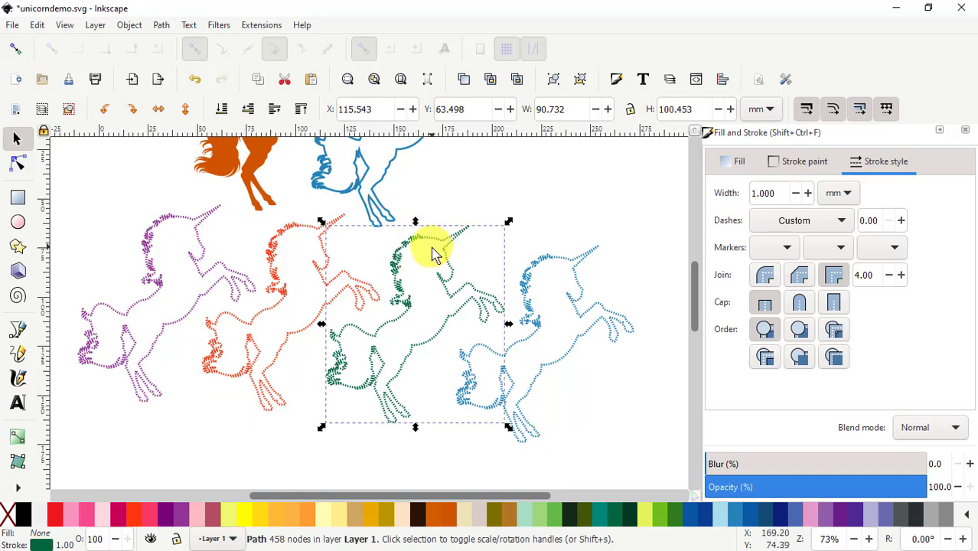
pyautogui.click(261, 29)
pyautogui.moveTo(282, 200)
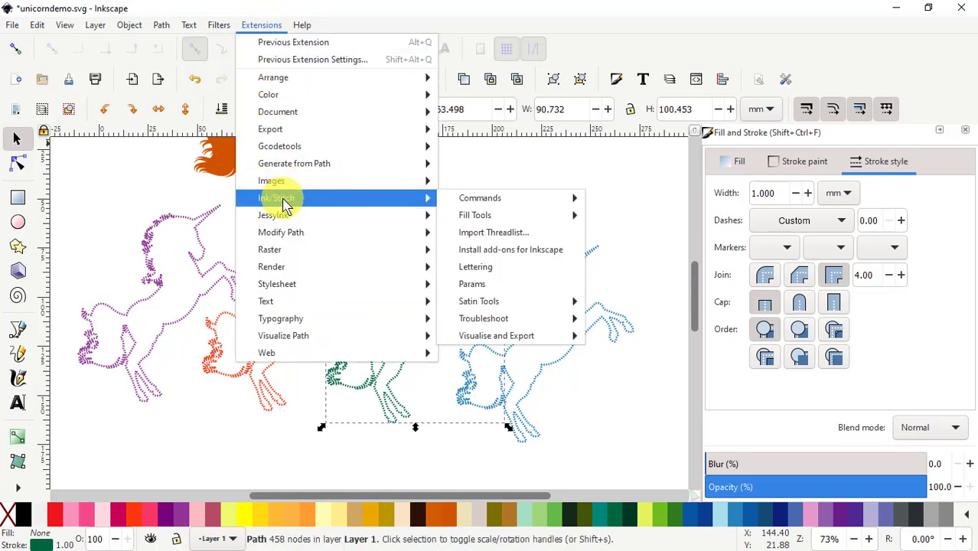
pyautogui.click(473, 286)
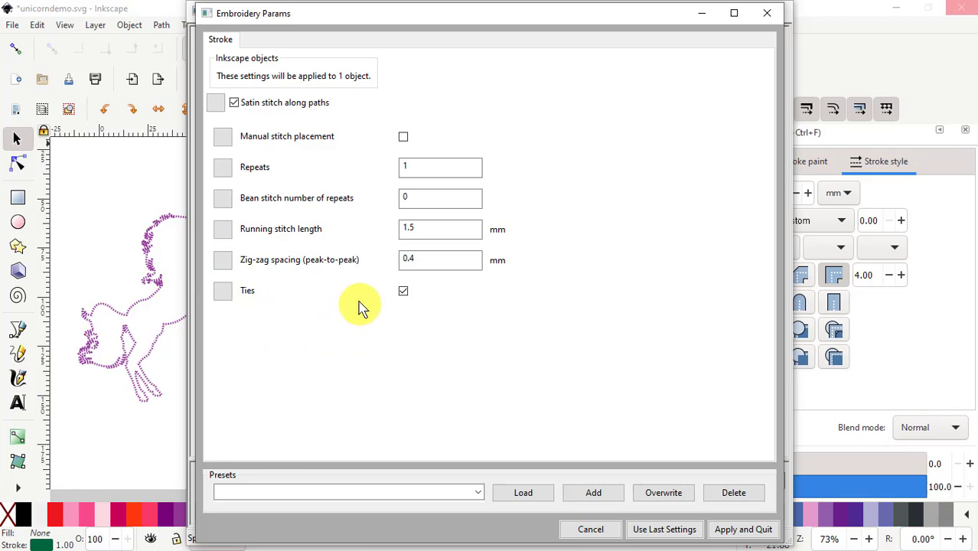
pyautogui.click(223, 198)
pyautogui.moveTo(418, 196); pyautogui.dragTo(399, 194)
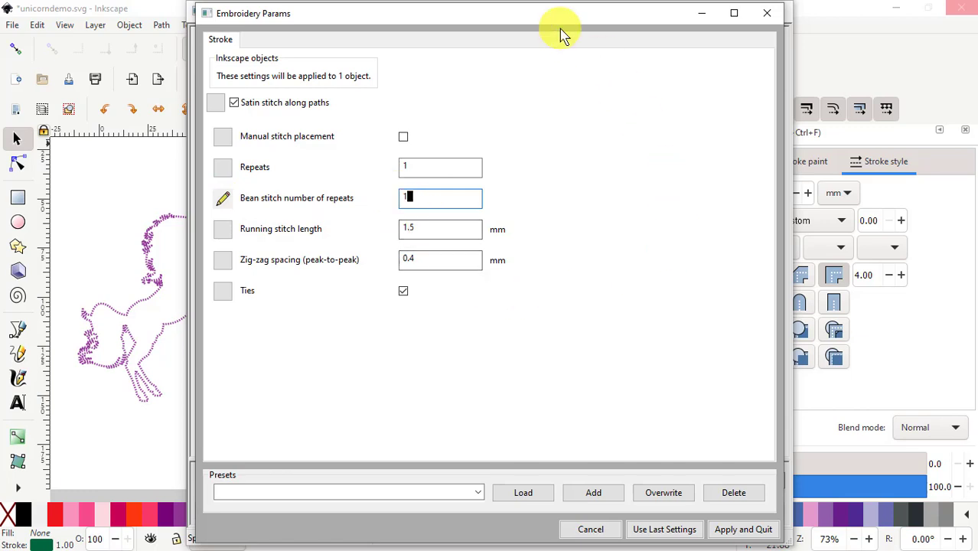
# Replay the green unicorn's bean stitch simulation from the start at varying speeds, and apply its embroidery parameters.
pyautogui.moveTo(557, 16); pyautogui.dragTo(398, 12)
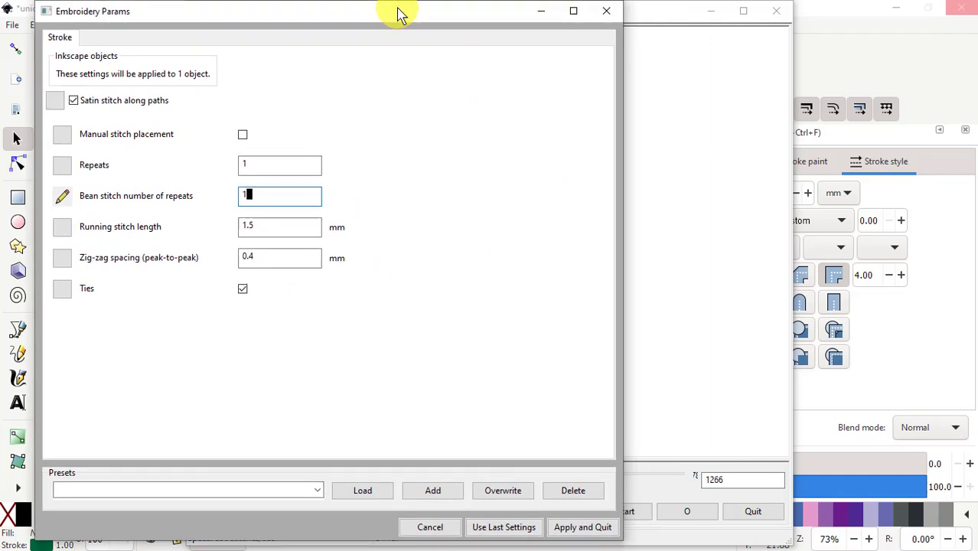
pyautogui.click(652, 13)
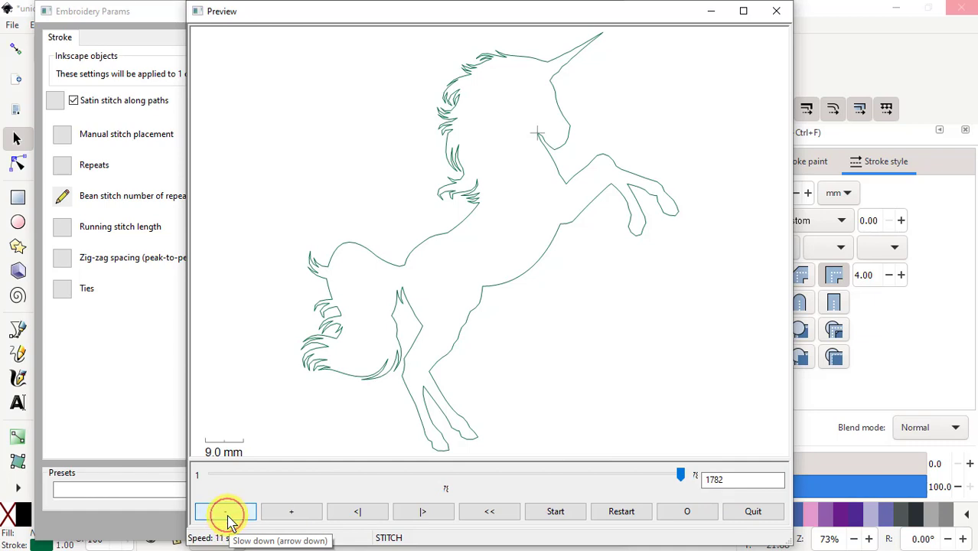
pyautogui.click(291, 512)
pyautogui.click(292, 513)
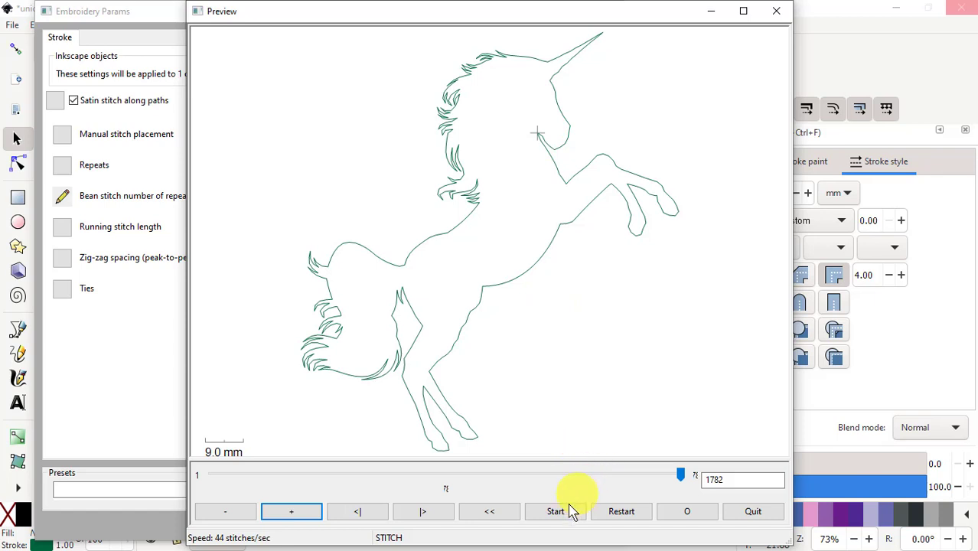
pyautogui.click(621, 516)
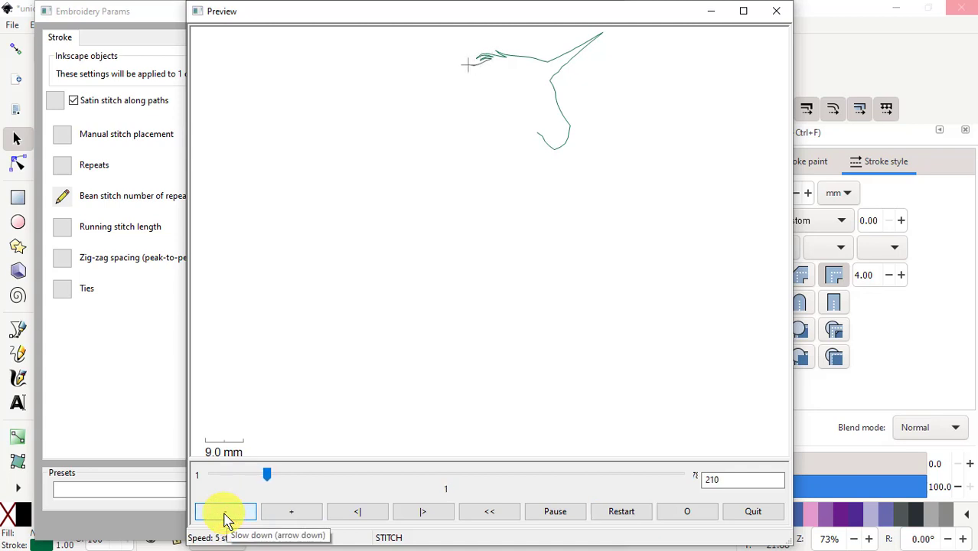
pyautogui.click(237, 516)
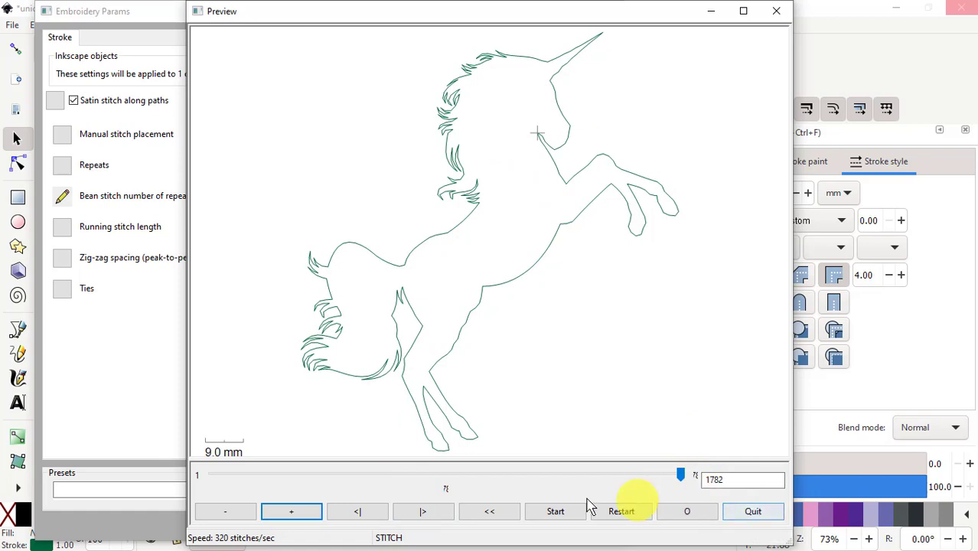
pyautogui.click(101, 428)
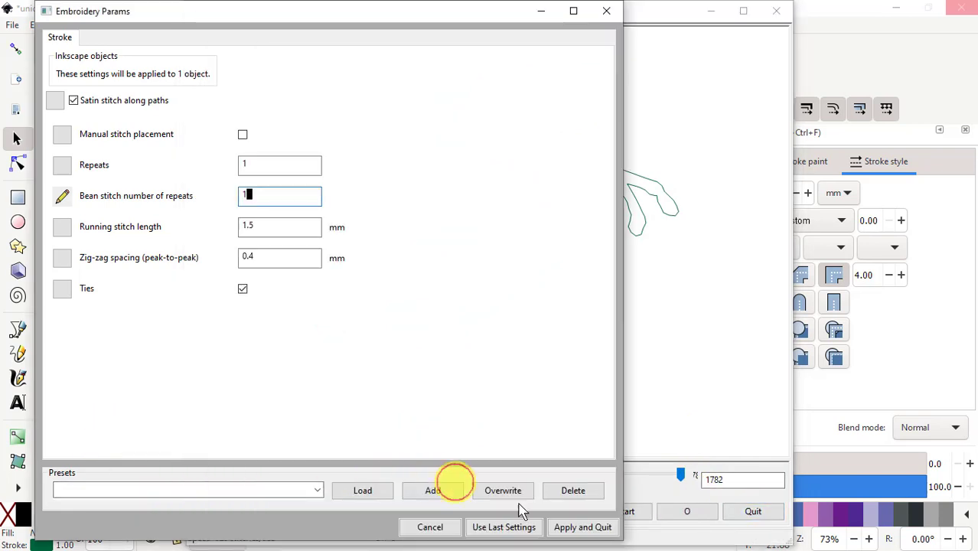
pyautogui.click(583, 528)
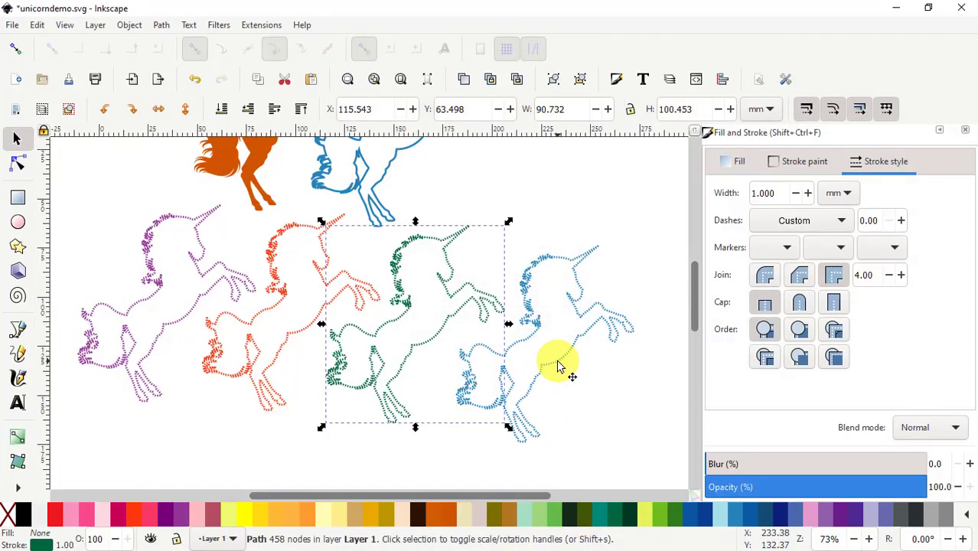
# Compare the path nodes of the dashed blue and green unicorns, examining the green unicorn's belly segment up close.
pyautogui.click(558, 366)
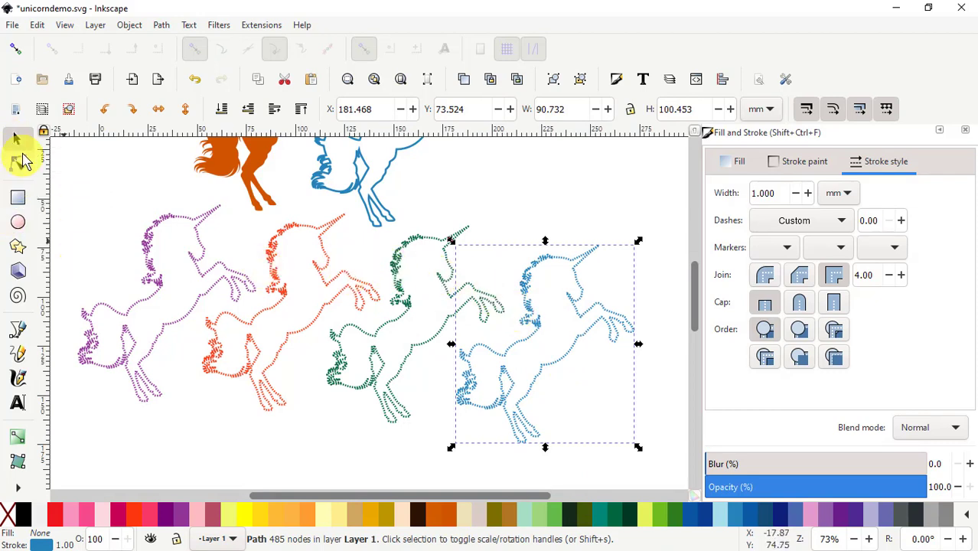
pyautogui.click(18, 165)
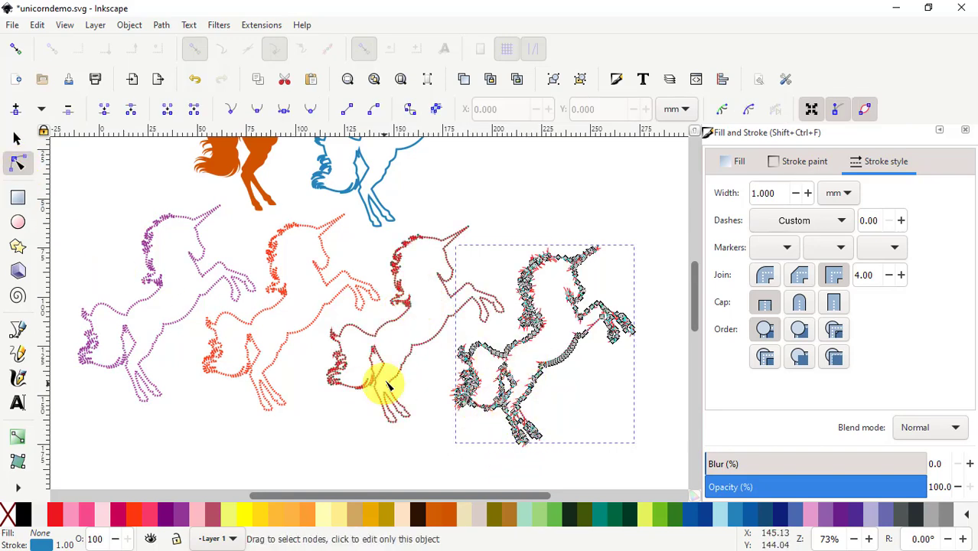
pyautogui.click(409, 304)
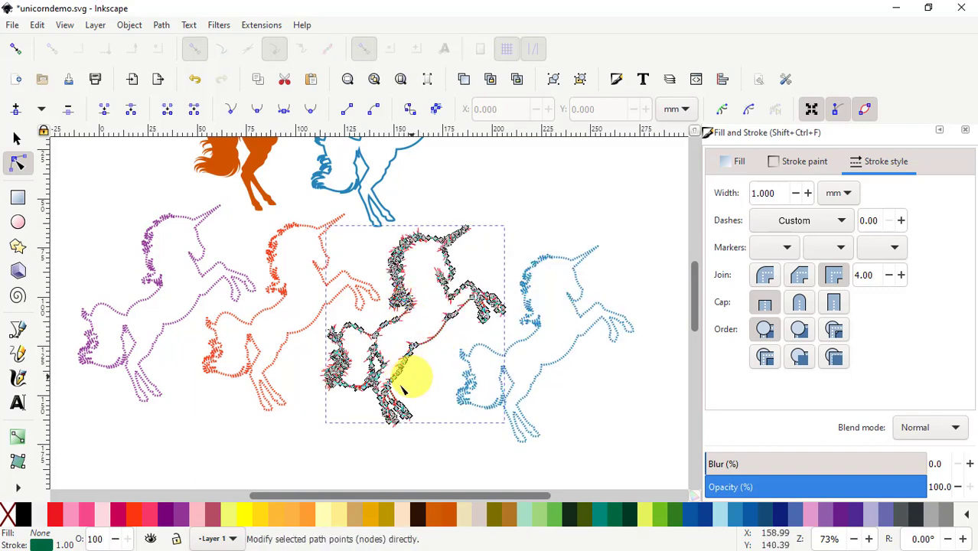
pyautogui.scroll(1, 420, 344)
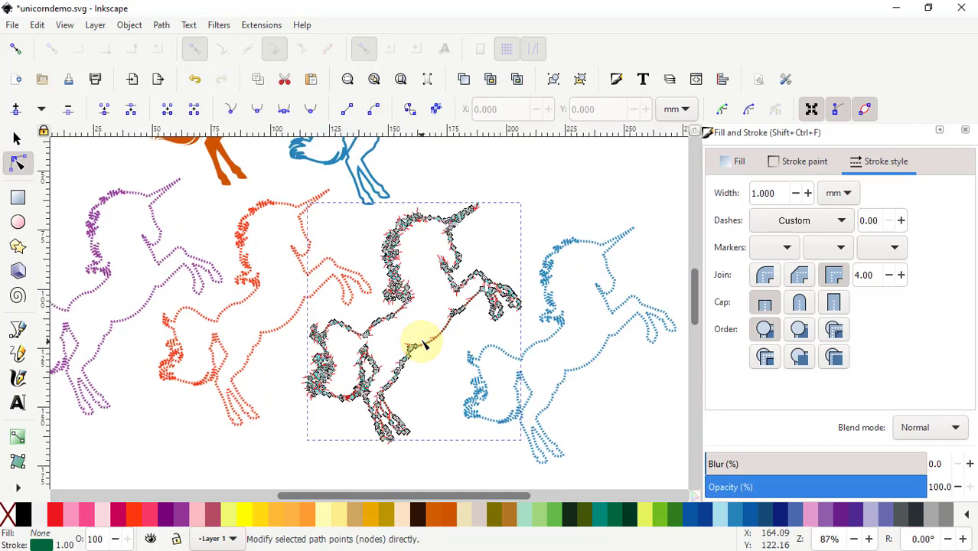
pyautogui.scroll(2, 423, 345)
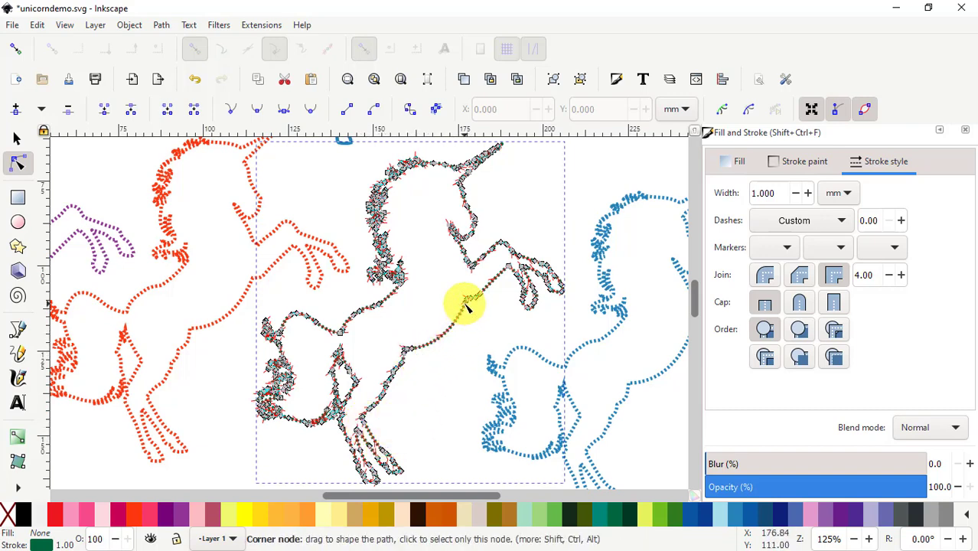
pyautogui.moveTo(467, 305); pyautogui.dragTo(434, 335)
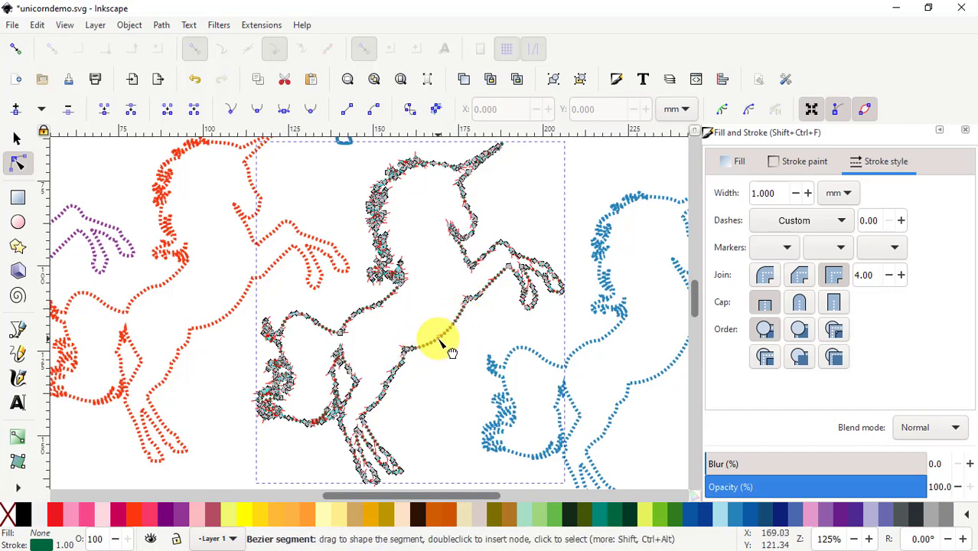
pyautogui.scroll(-2, 573, 342)
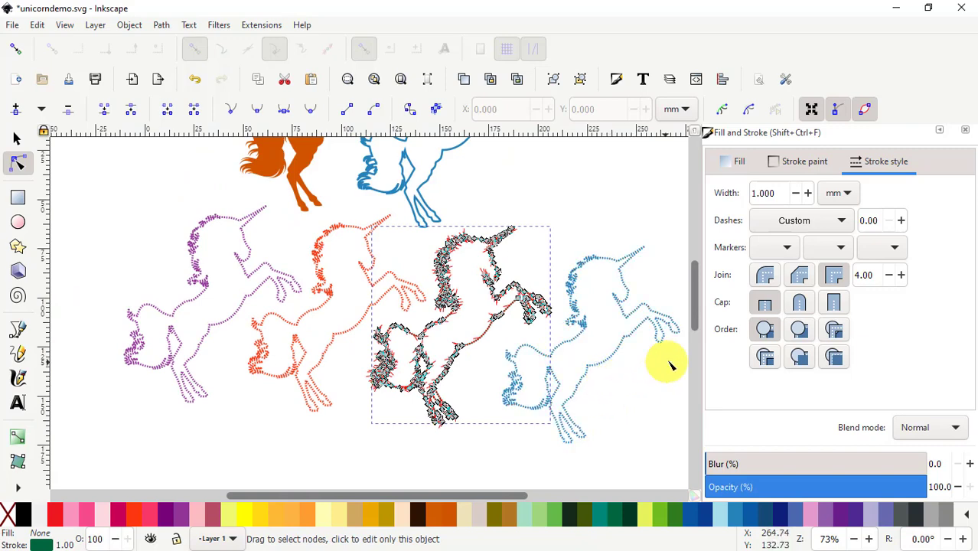
# Examine the node spacing along the dashed blue unicorn's belly and tail outline in node editing.
pyautogui.scroll(3, 652, 370)
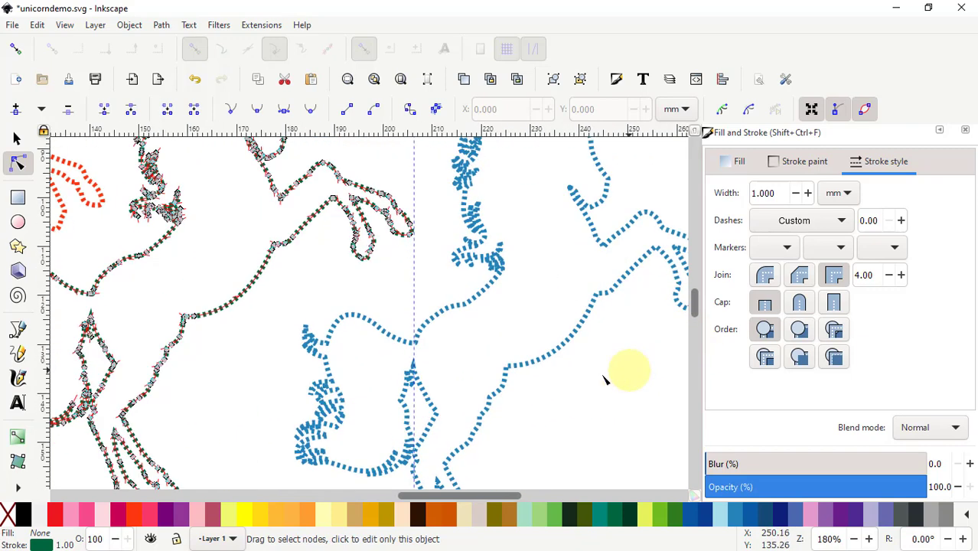
pyautogui.click(572, 346)
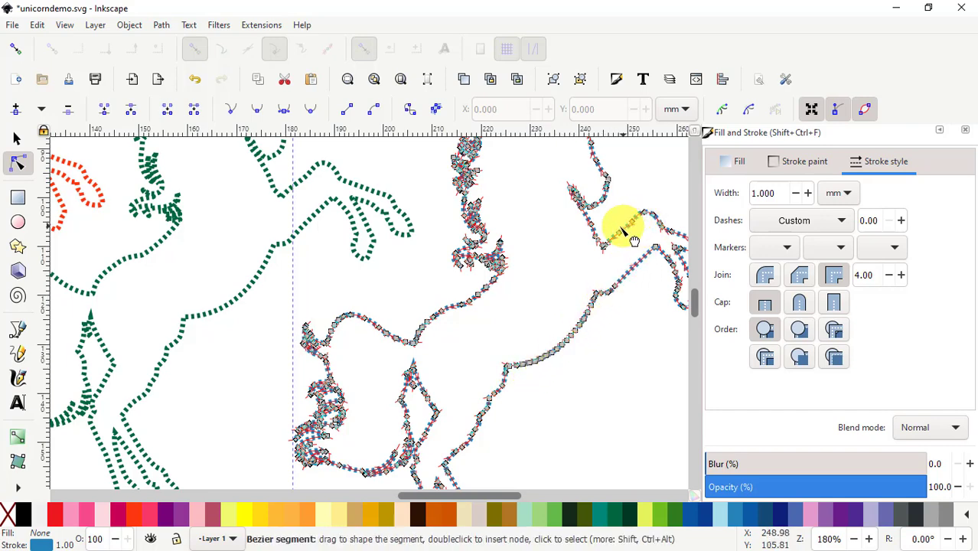
pyautogui.scroll(-3, 622, 245)
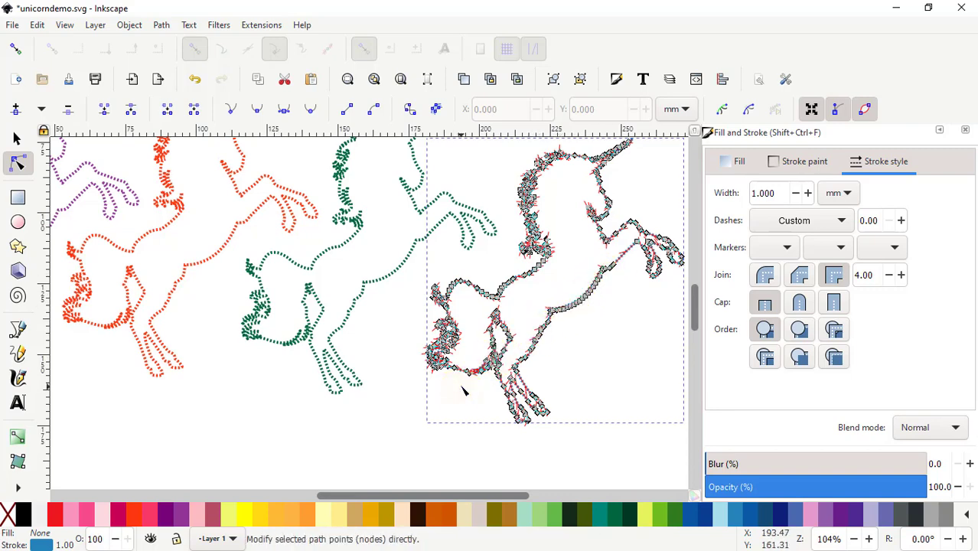
pyautogui.scroll(5, 463, 389)
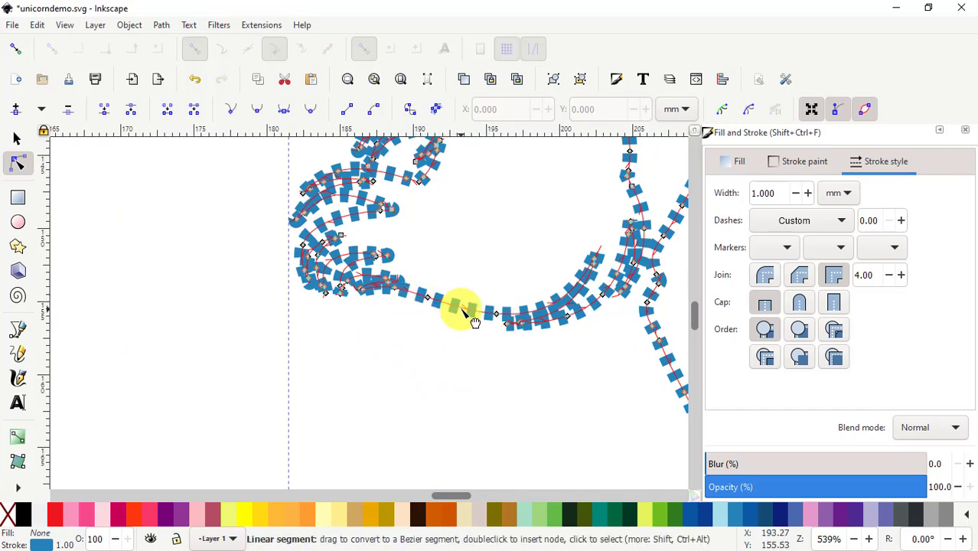
pyautogui.scroll(-3, 507, 411)
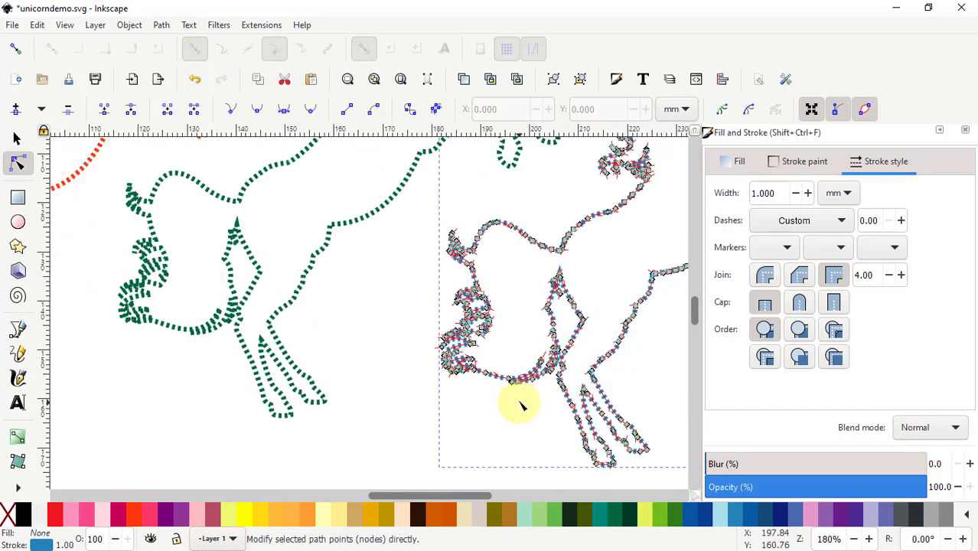
pyautogui.scroll(-2, 498, 352)
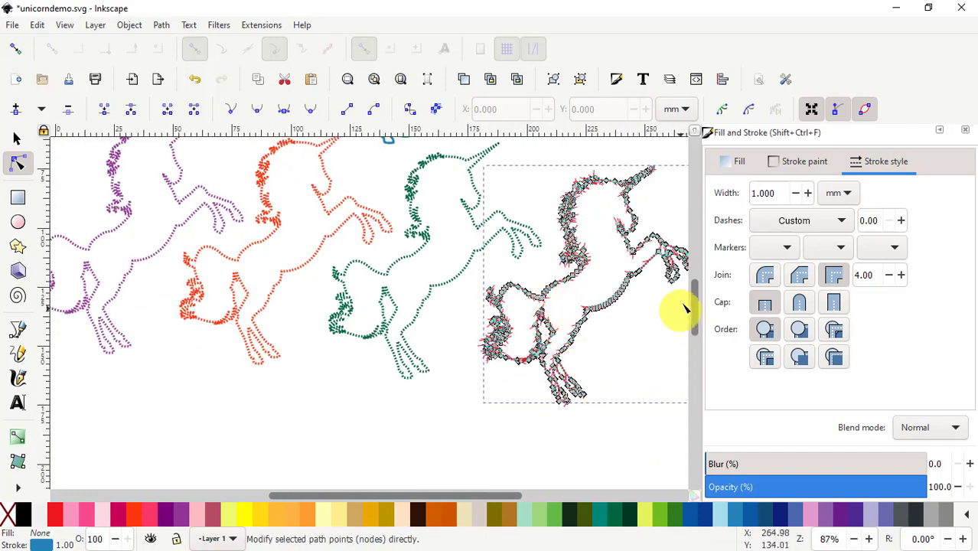
# Draw a nearly horizontal straight line about 200 mm long in the empty area below the dashed unicorns.
pyautogui.scroll(-5, 696, 302)
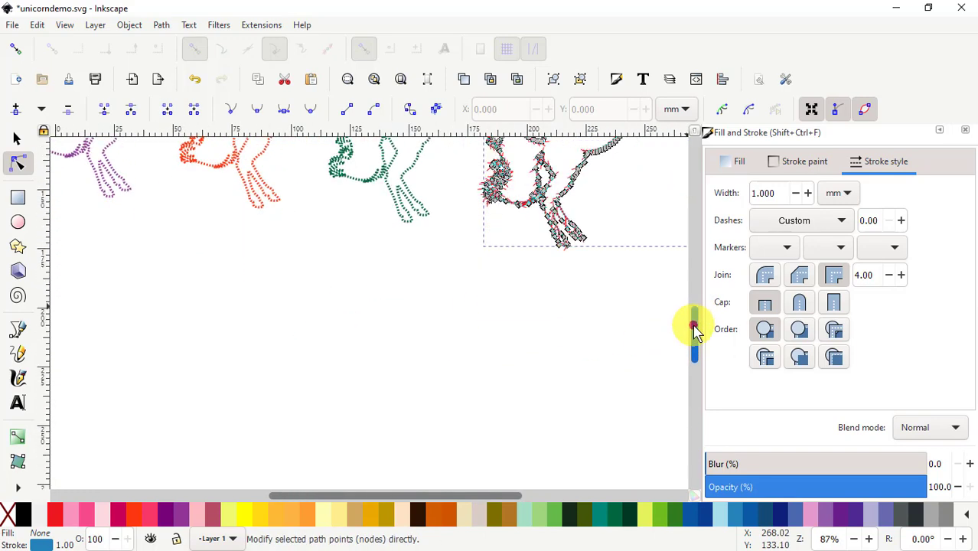
pyautogui.click(17, 329)
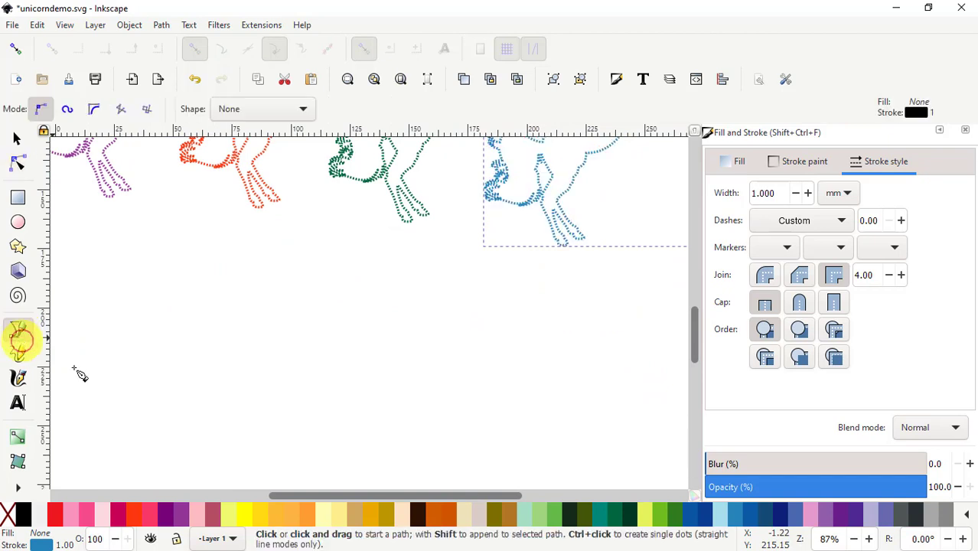
pyautogui.click(151, 355)
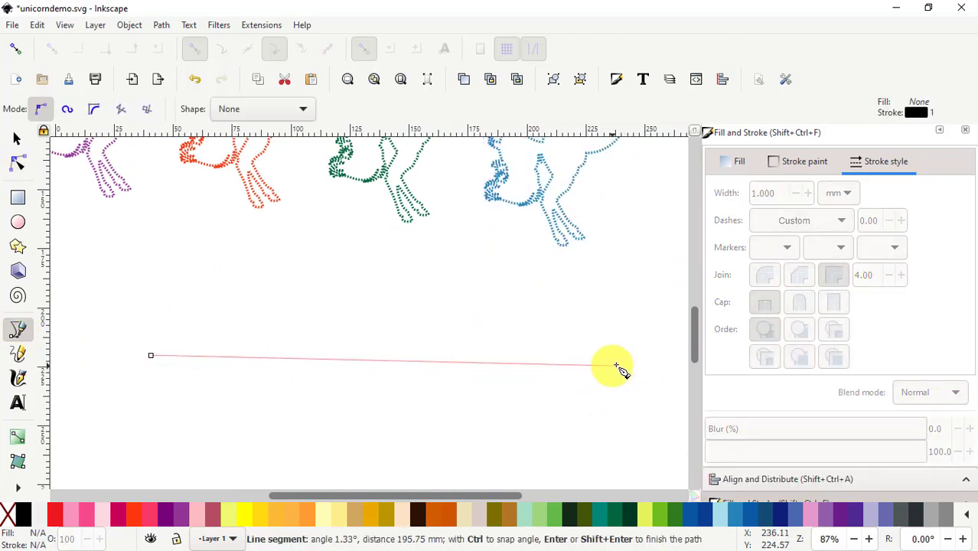
pyautogui.click(622, 365)
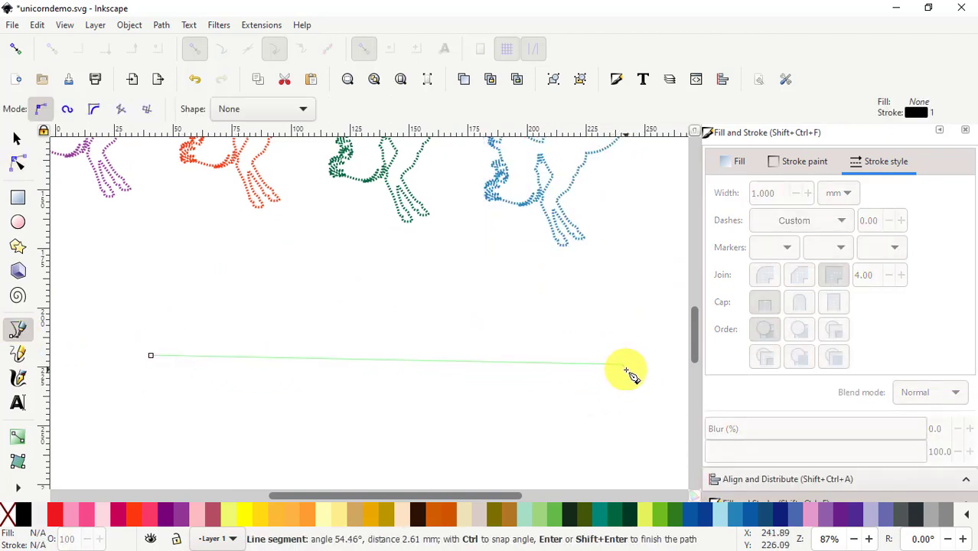
pyautogui.rightClick(626, 373)
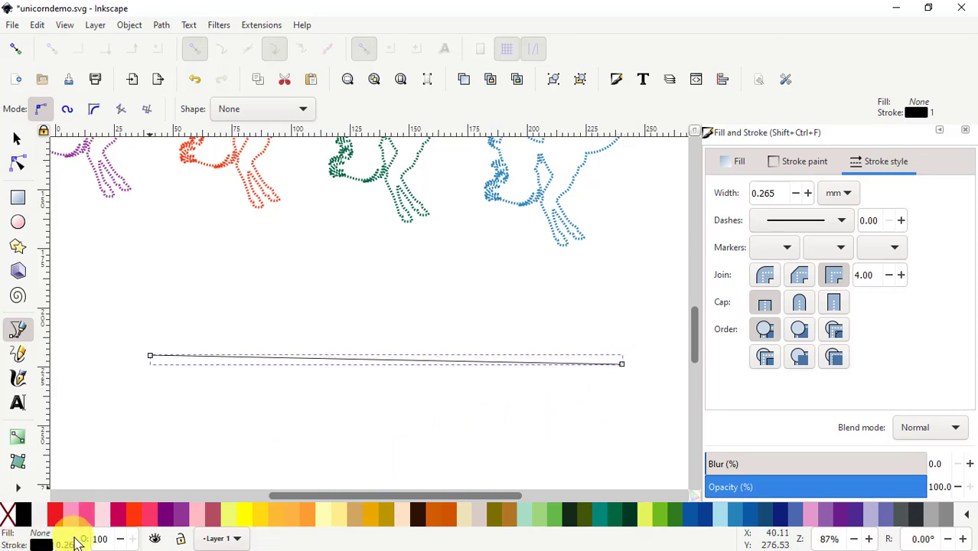
# Set the new line's stroke width to 0.584 mm and its stroke colour to light green.
pyautogui.moveTo(67, 545); pyautogui.dragTo(68, 545)
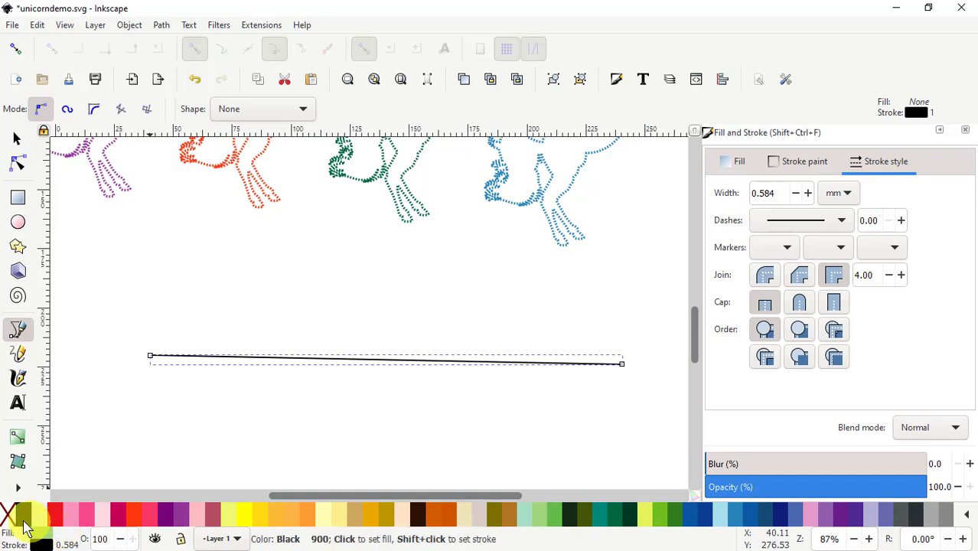
pyautogui.rightClick(543, 516)
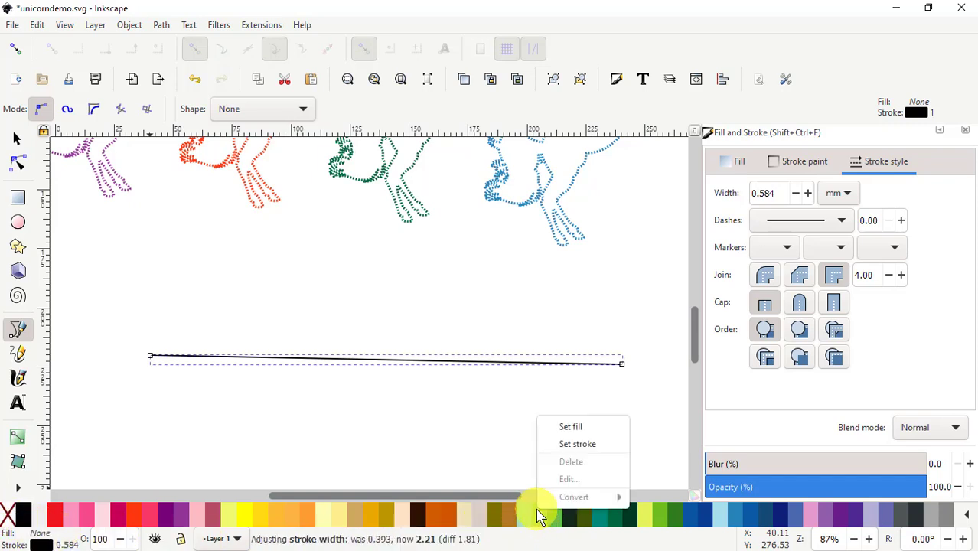
pyautogui.click(582, 445)
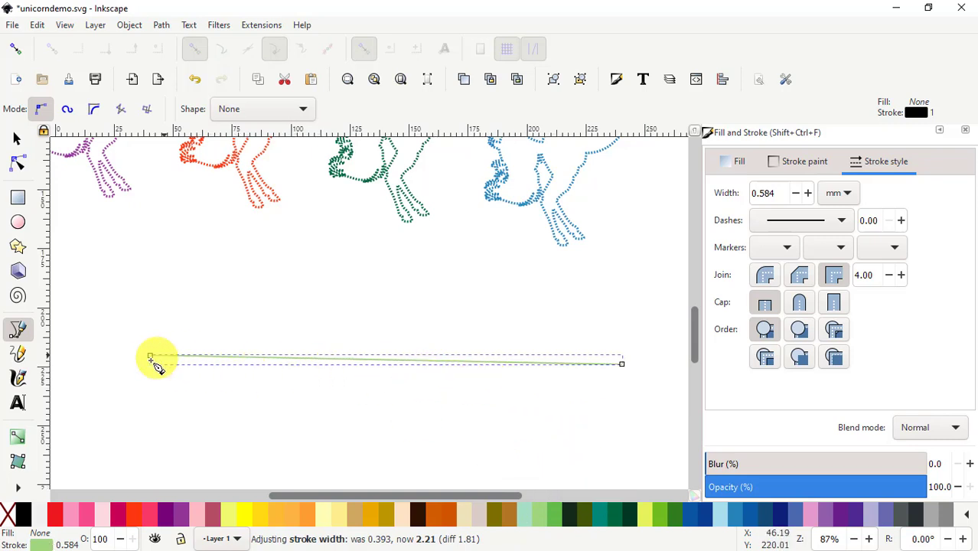
# Select both end nodes of the green line and repeatedly insert nodes into its segments until it has 129 nodes.
pyautogui.click(17, 142)
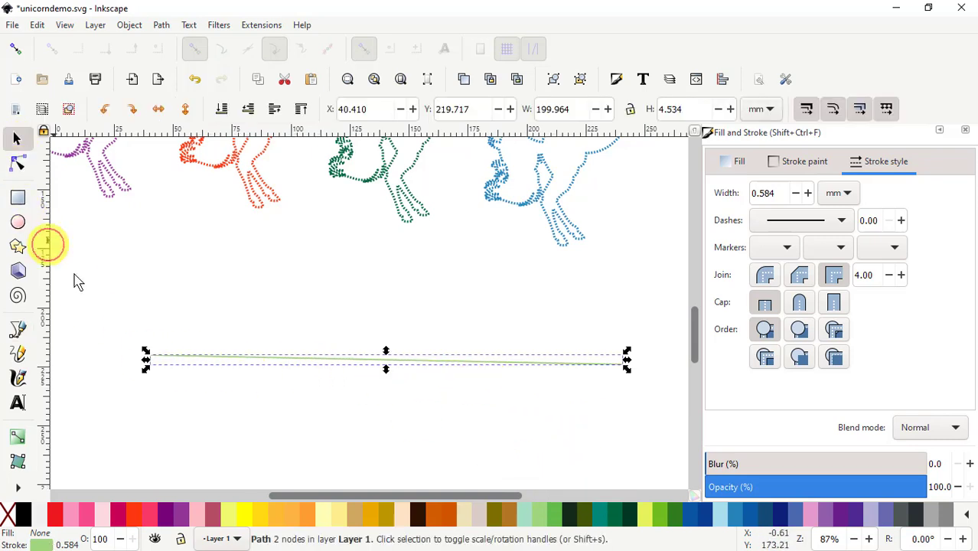
pyautogui.click(20, 167)
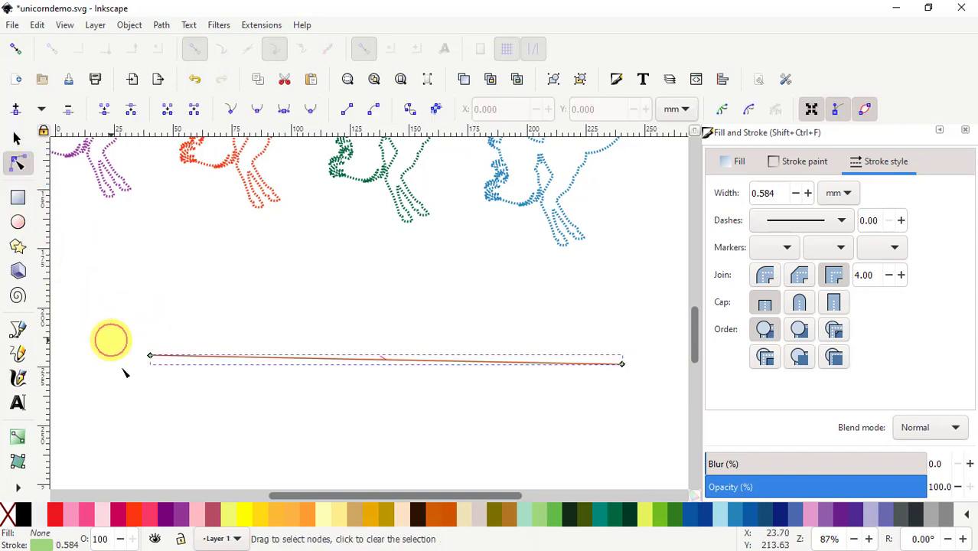
pyautogui.click(151, 357)
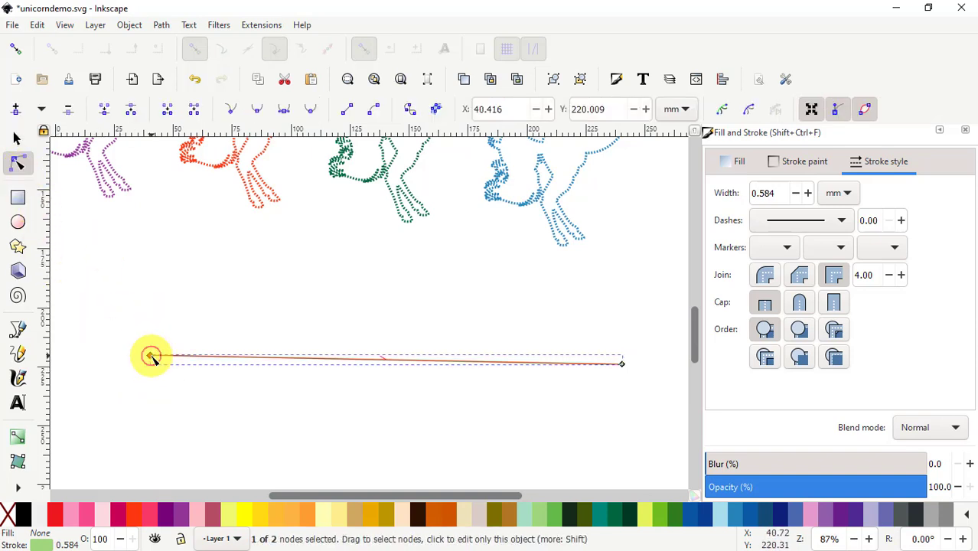
pyautogui.keyDown('shift'); pyautogui.click(623, 365); pyautogui.keyUp('shift')
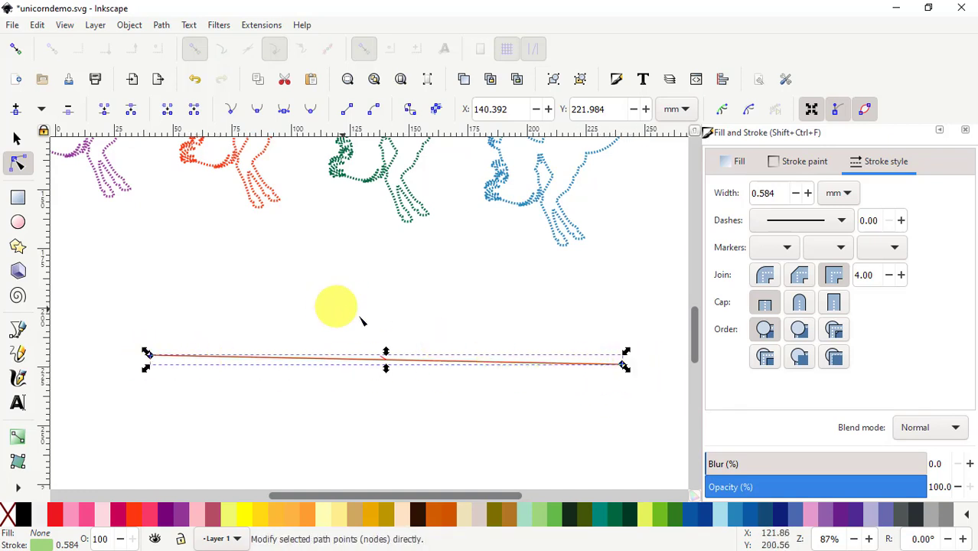
pyautogui.click(17, 112)
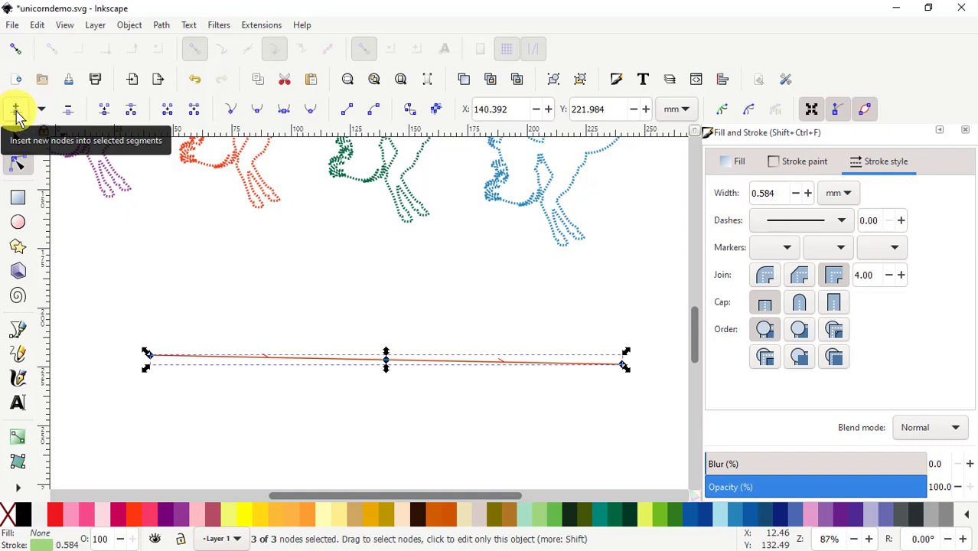
pyautogui.click(16, 111)
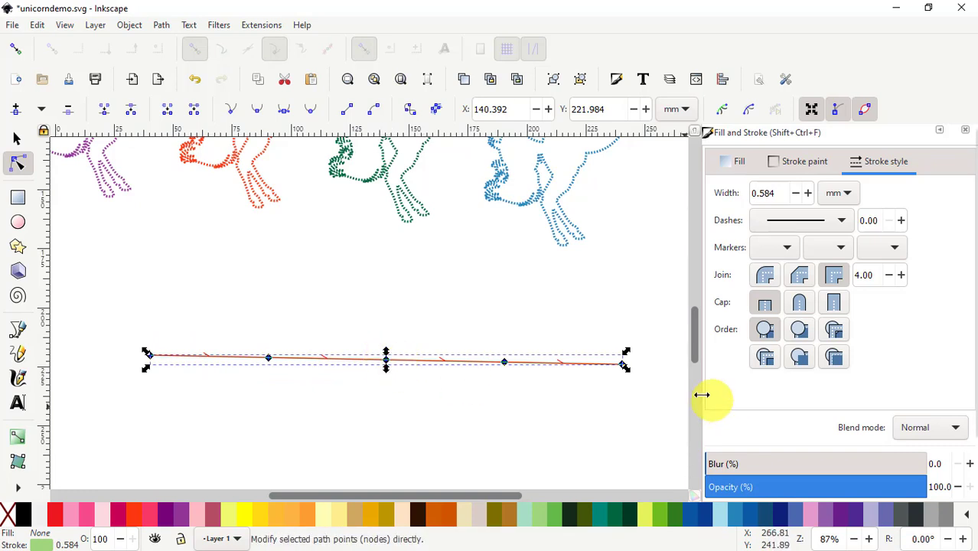
pyautogui.click(16, 113)
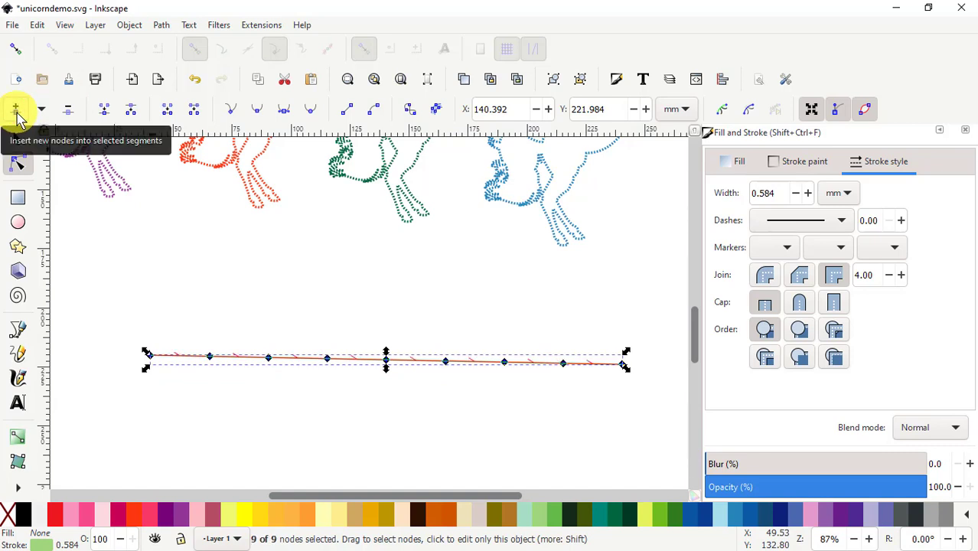
pyautogui.click(17, 113)
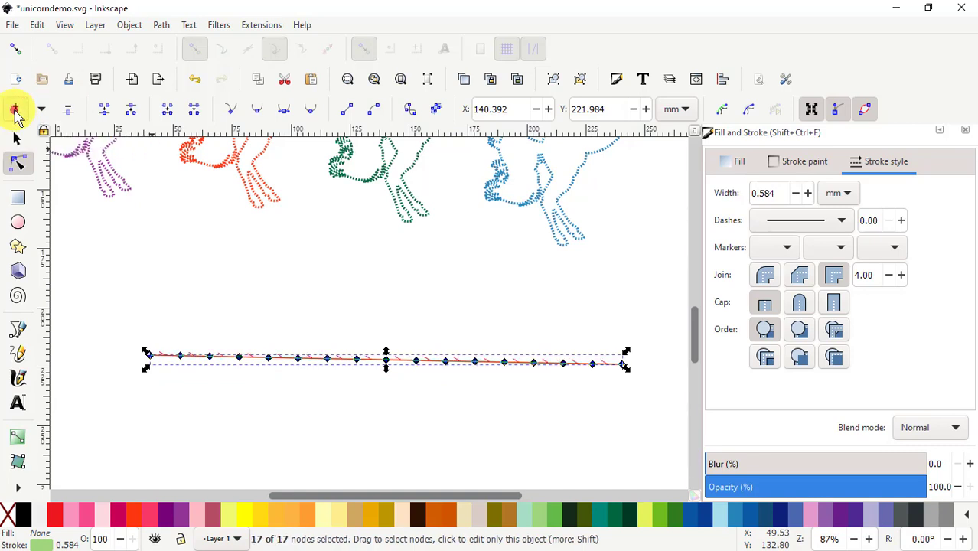
pyautogui.click(16, 113)
pyautogui.click(16, 114)
pyautogui.click(16, 113)
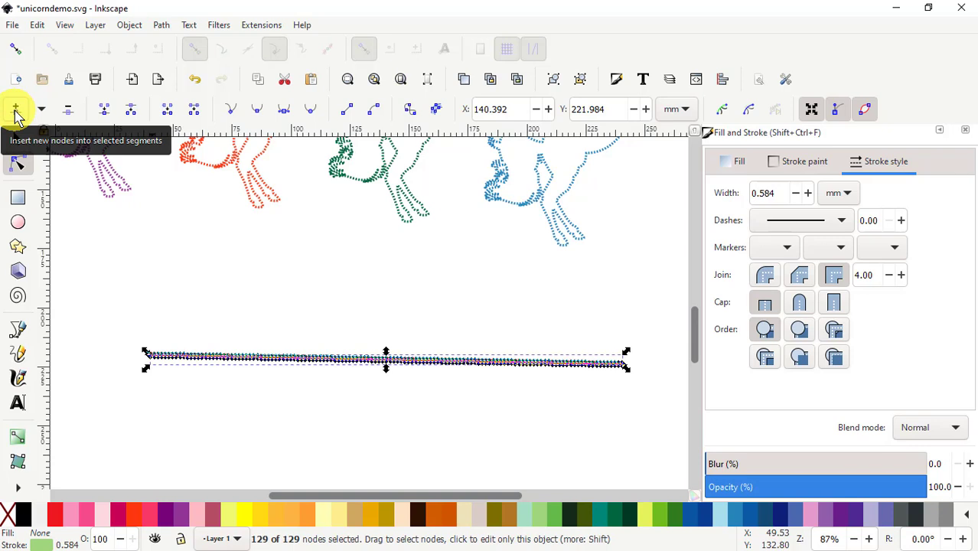
# Delete all selected nodes of the green line, undo the deletion, and reselect the line for node editing.
pyautogui.click(68, 113)
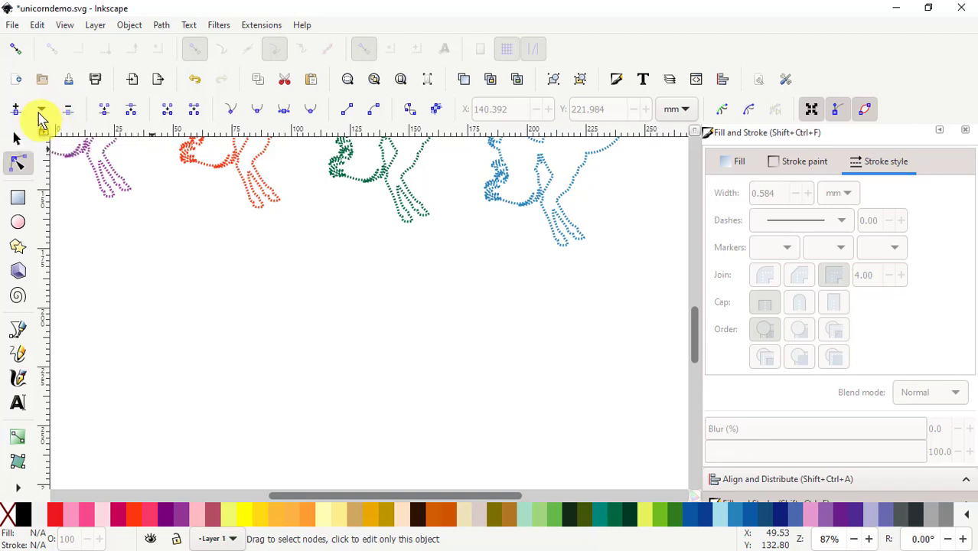
pyautogui.click(38, 25)
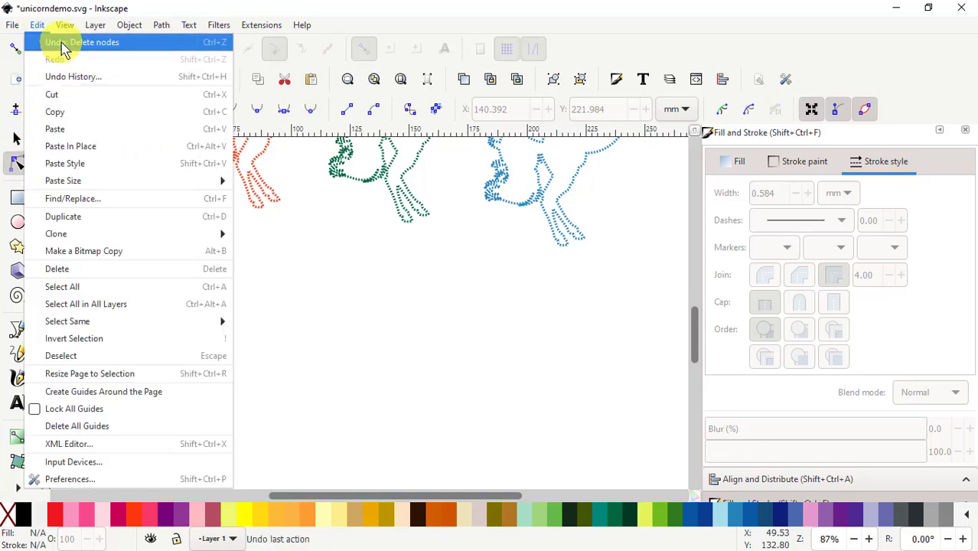
pyautogui.click(65, 46)
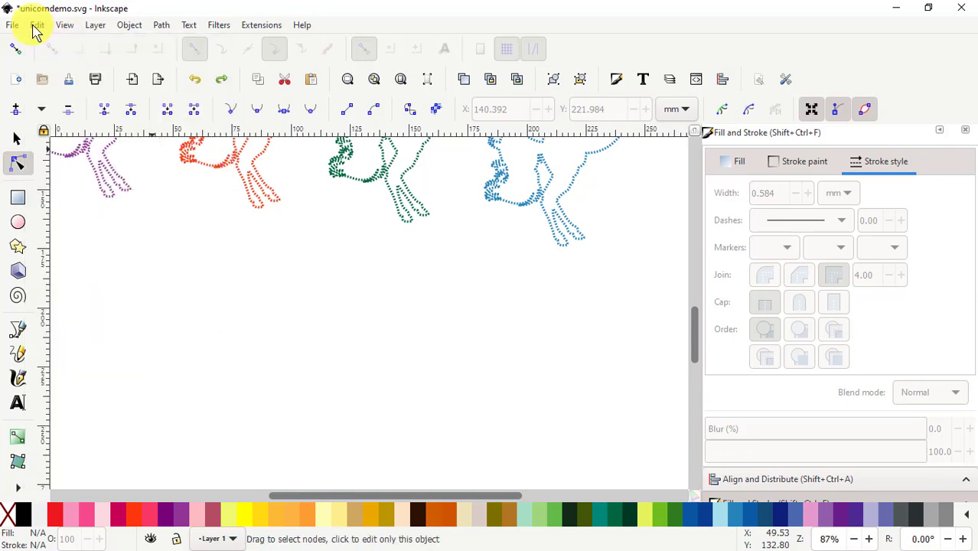
pyautogui.click(35, 25)
pyautogui.click(66, 46)
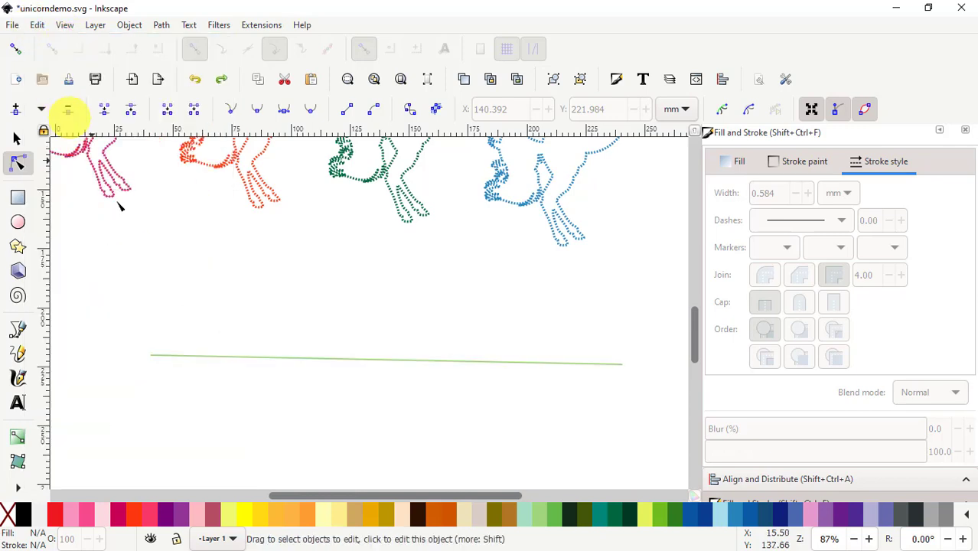
pyautogui.click(244, 360)
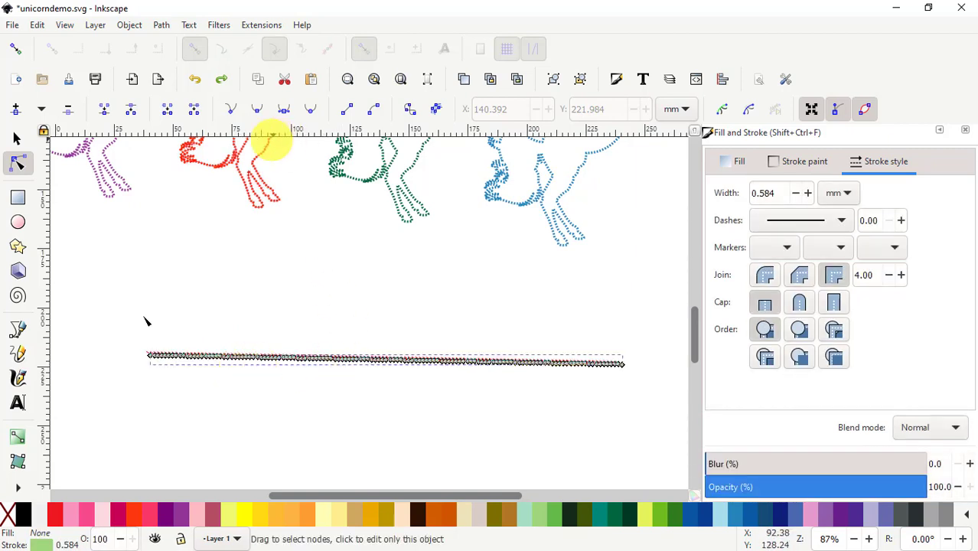
# Simplify the green line's path, undo the simplification, and reselect the line for node editing.
pyautogui.click(161, 28)
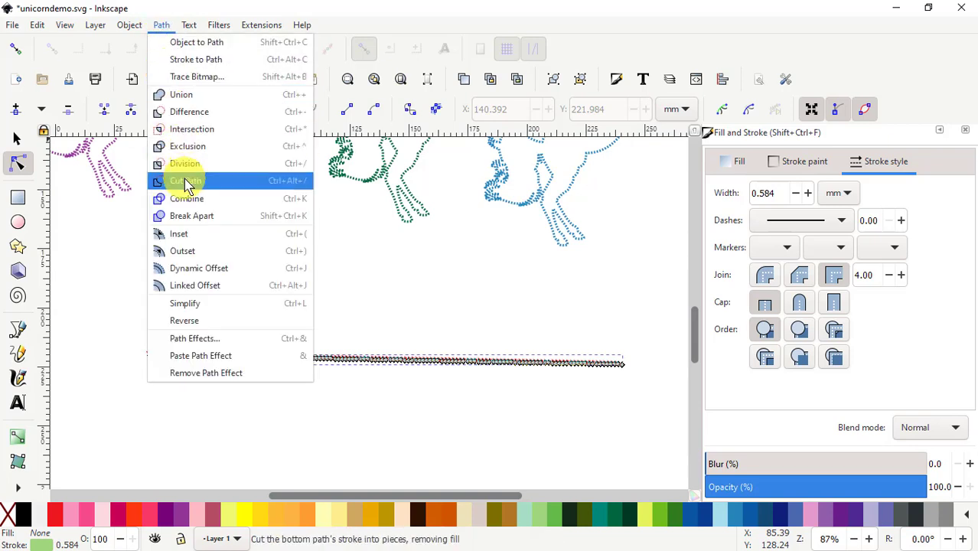
pyautogui.click(191, 310)
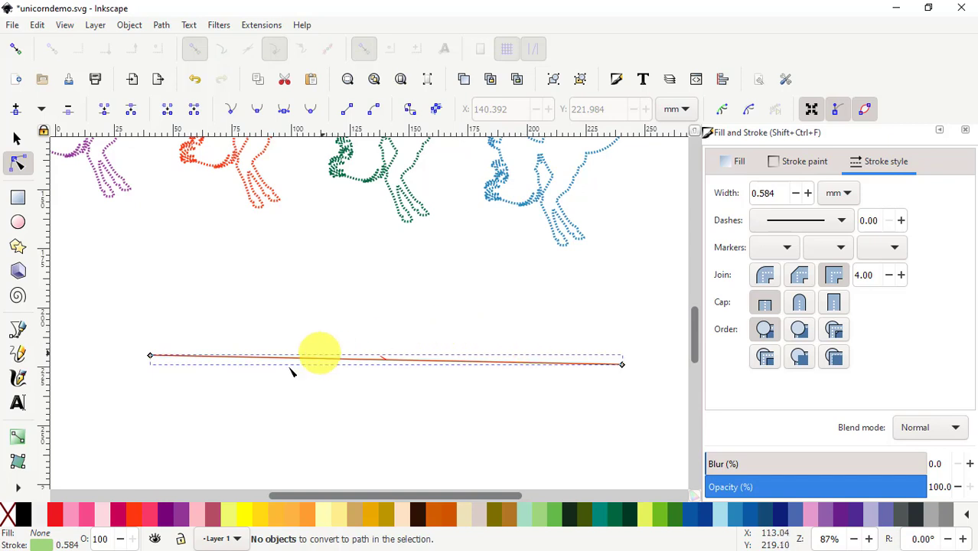
pyautogui.click(38, 25)
pyautogui.click(59, 43)
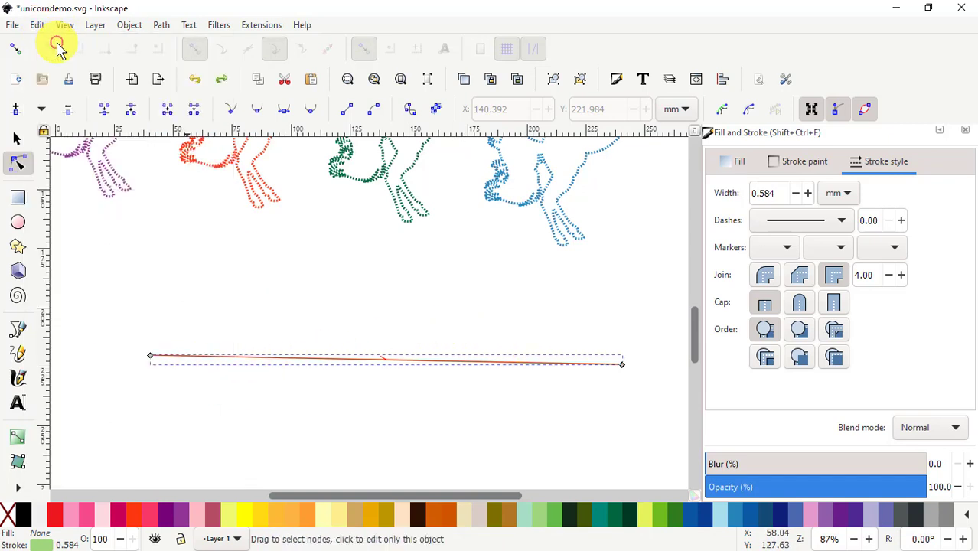
pyautogui.click(42, 29)
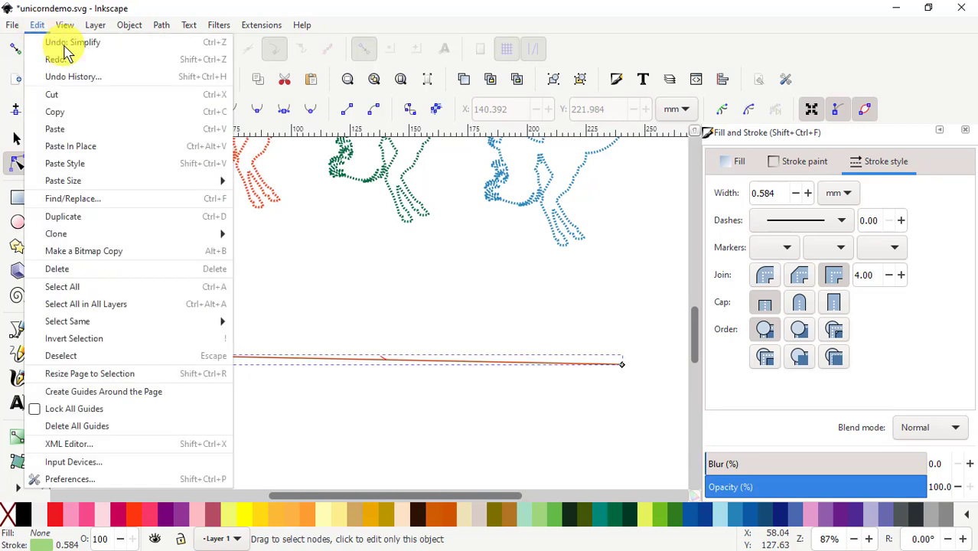
pyautogui.click(65, 44)
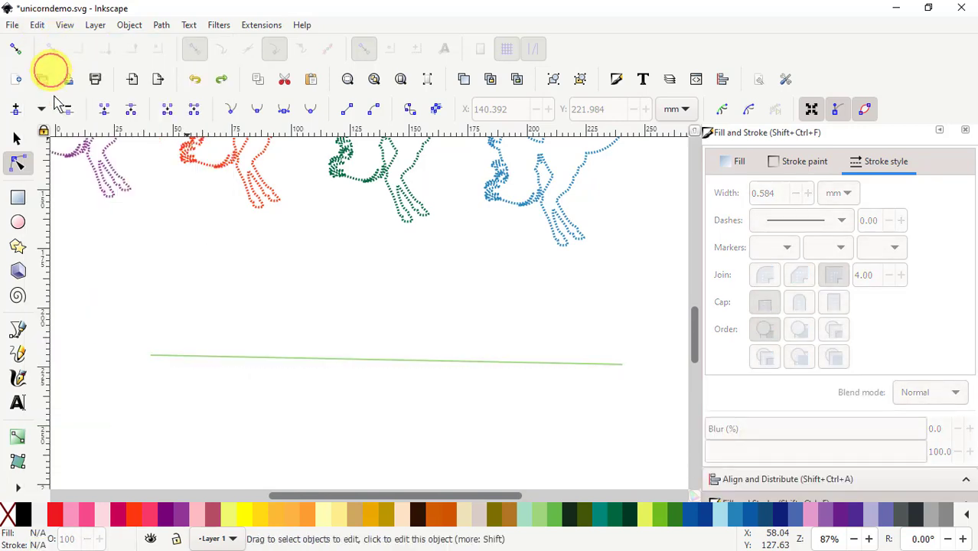
pyautogui.click(280, 360)
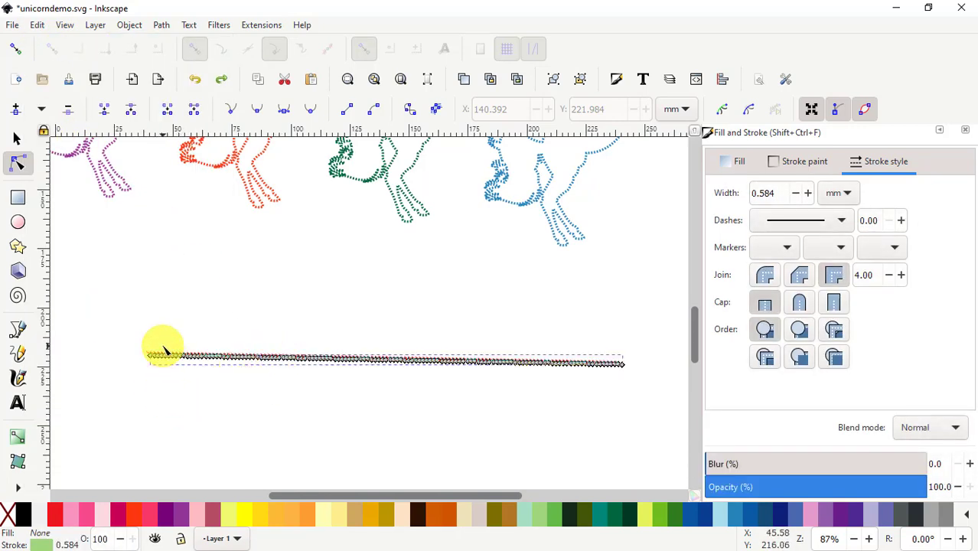
# Delete four separate runs of 16, 10, 14 and 10 nodes along the green line, starting near its left end.
pyautogui.moveTo(158, 345); pyautogui.dragTo(208, 389)
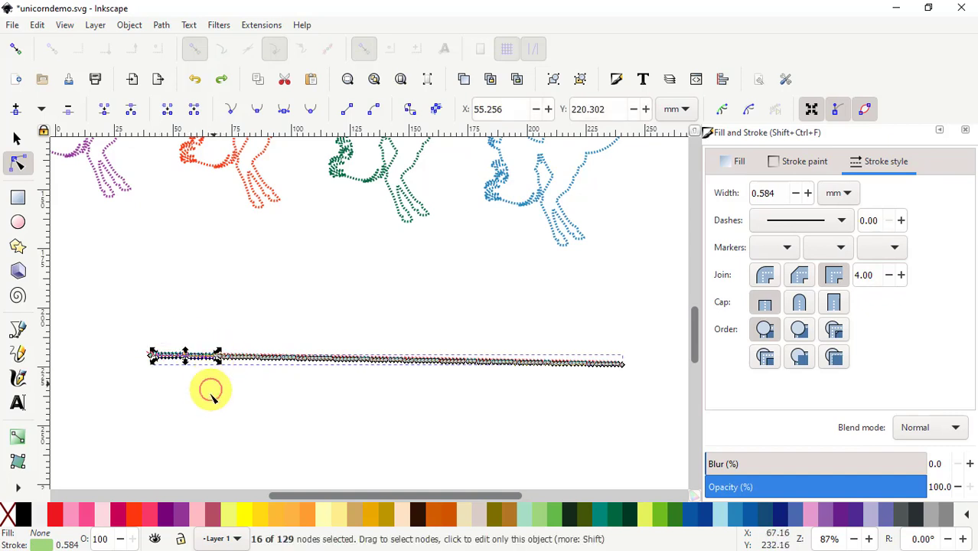
pyautogui.click(64, 112)
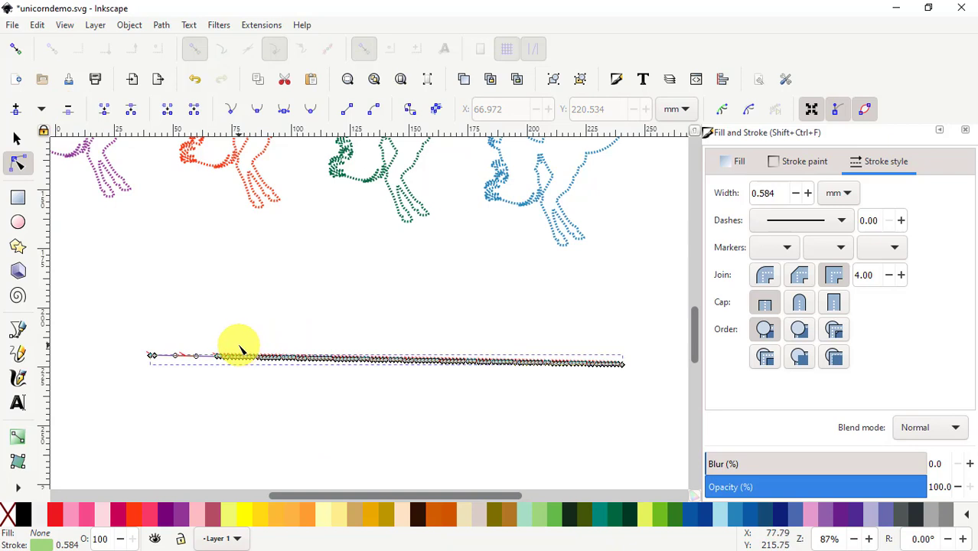
pyautogui.moveTo(239, 350); pyautogui.dragTo(273, 372)
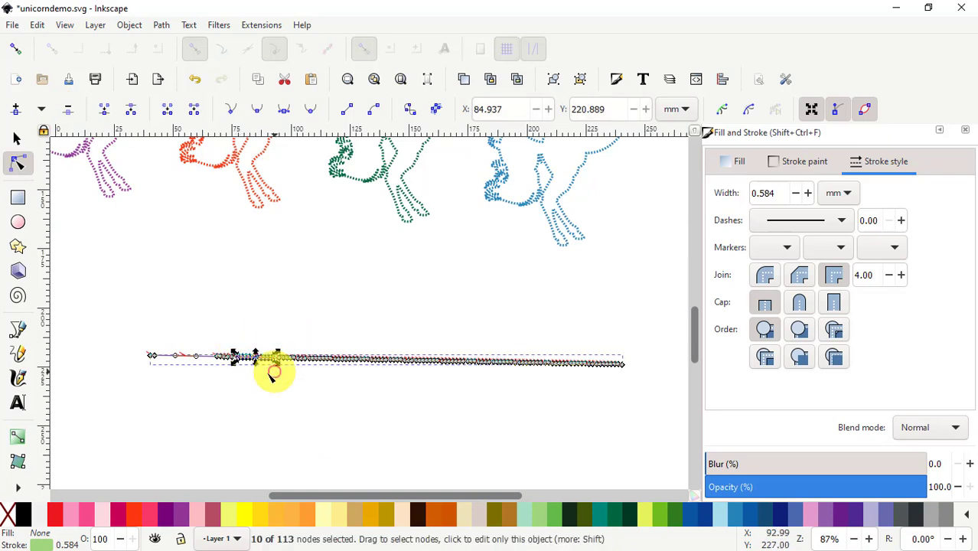
pyautogui.click(67, 115)
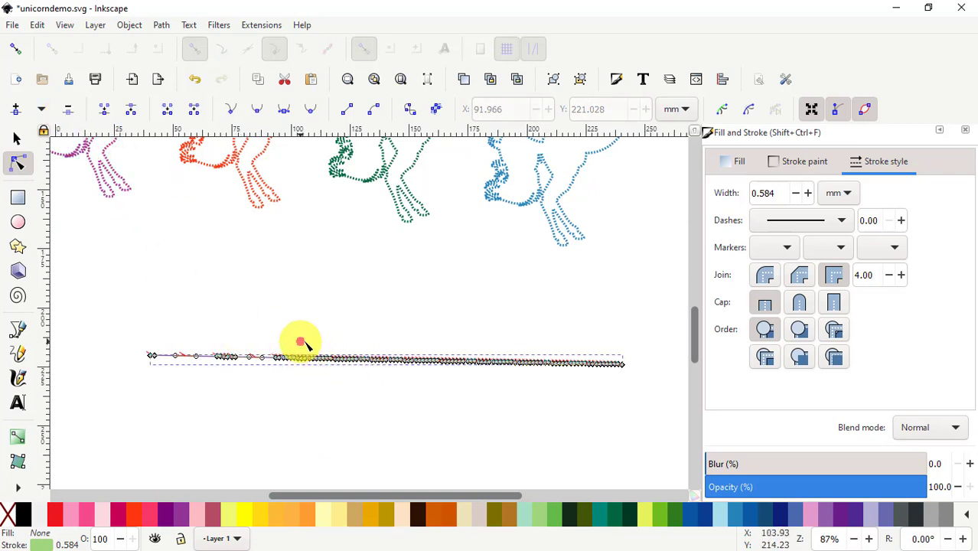
pyautogui.moveTo(301, 342); pyautogui.dragTo(351, 378)
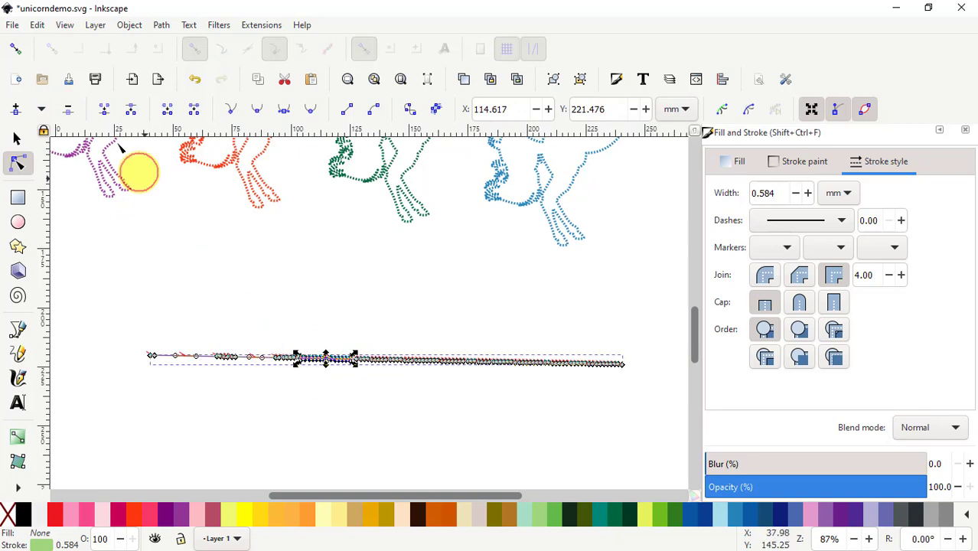
pyautogui.click(67, 112)
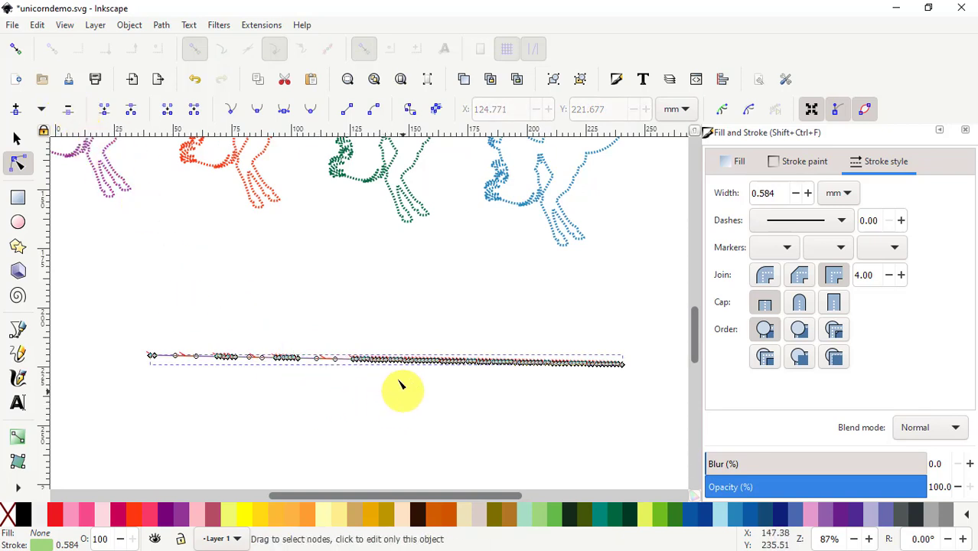
pyautogui.moveTo(413, 356); pyautogui.dragTo(417, 375)
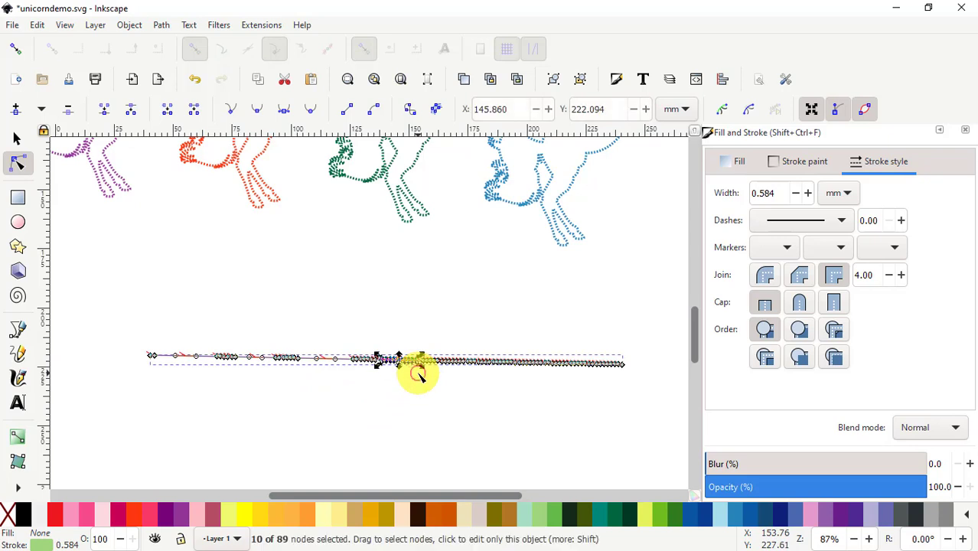
pyautogui.click(69, 112)
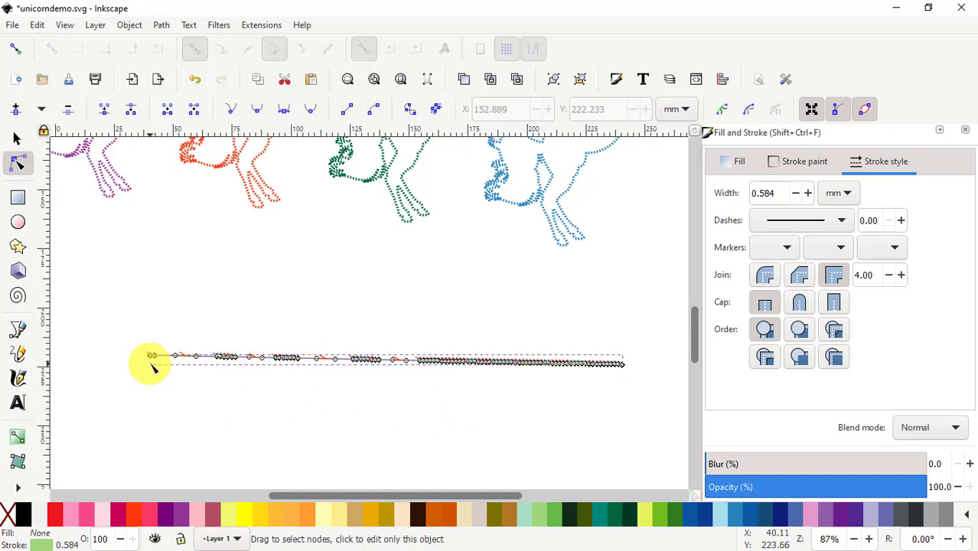
# Select the whole green line as an object and delete it from the drawing.
pyautogui.click(17, 139)
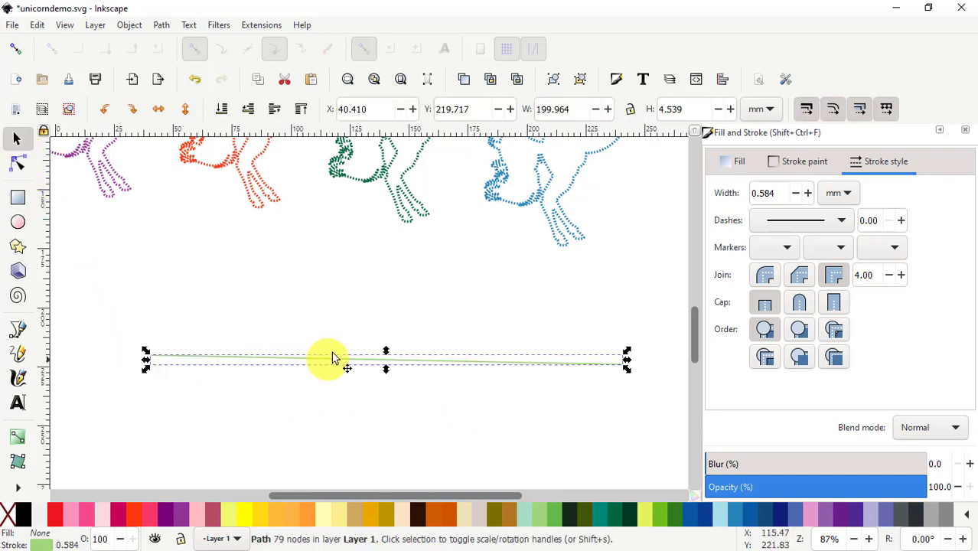
pyautogui.rightClick(351, 363)
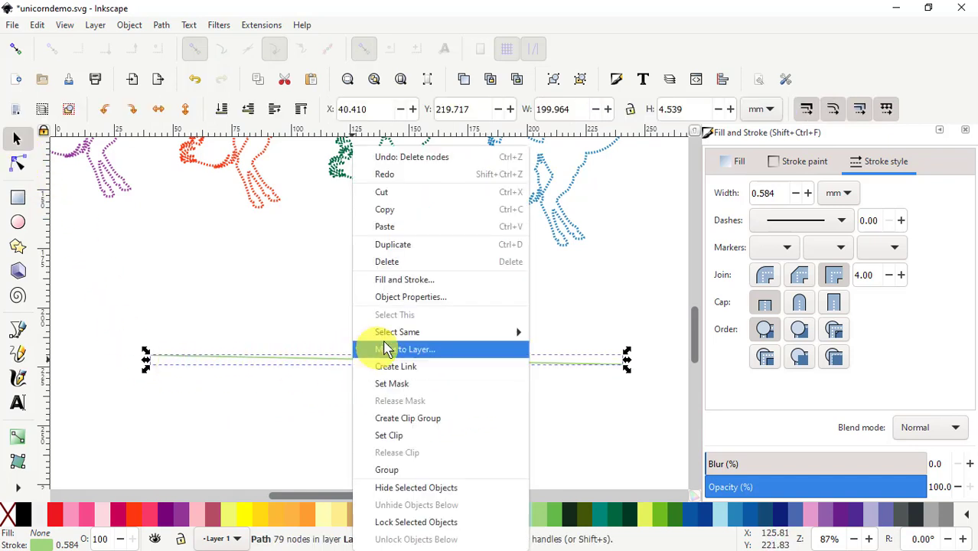
pyautogui.click(394, 264)
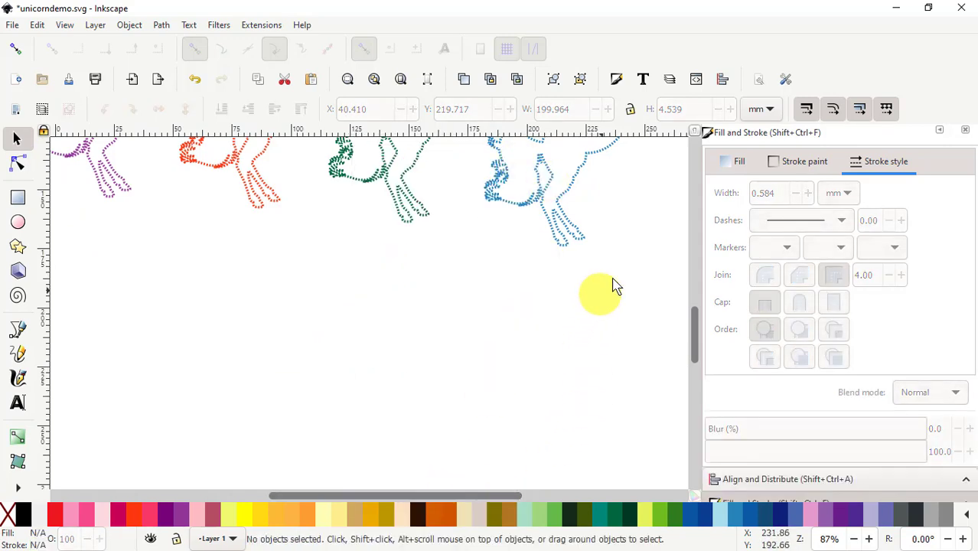
# Open the Ink/Stitch embroidery params for the blue dashed unicorn and enable saved manual stitch placement.
pyautogui.scroll(2, 646, 255)
pyautogui.scroll(3, 646, 255)
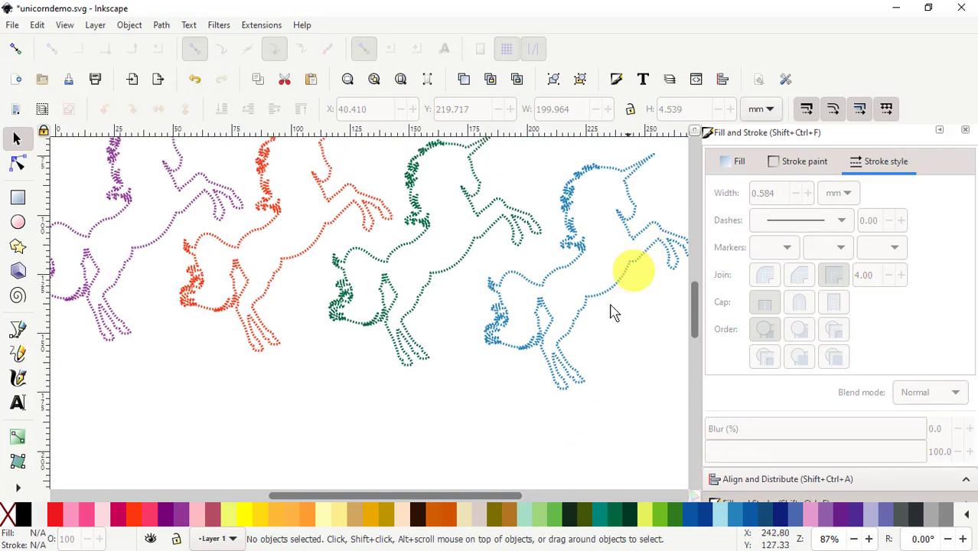
pyautogui.click(603, 295)
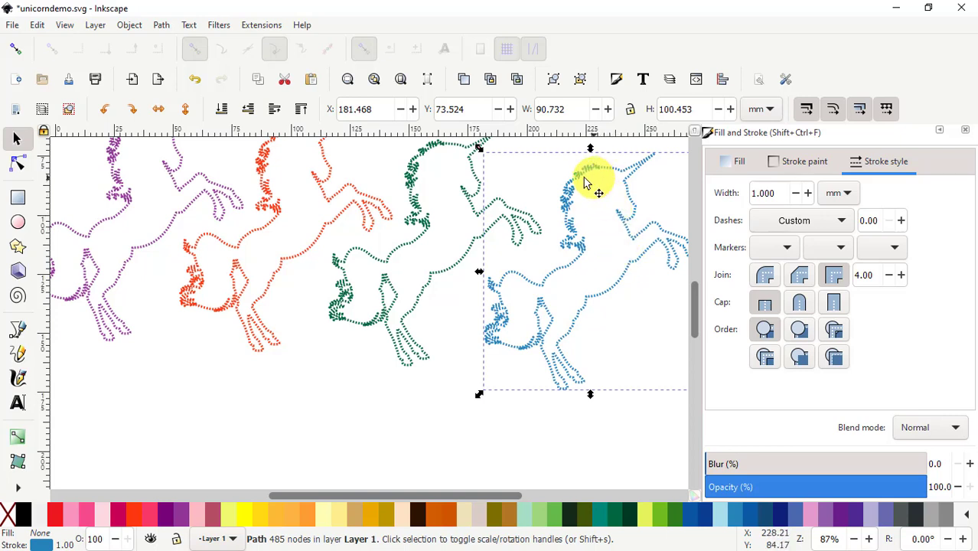
pyautogui.click(261, 28)
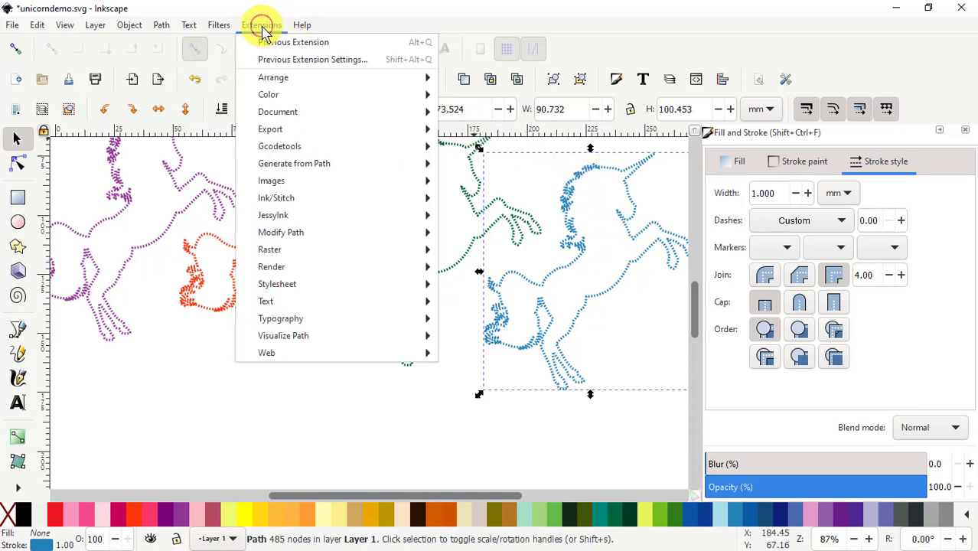
pyautogui.moveTo(282, 200)
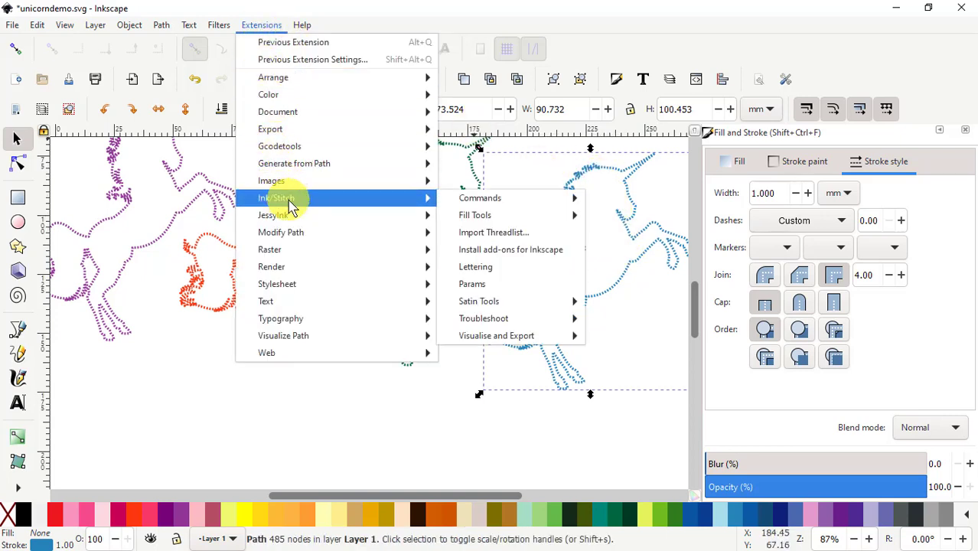
pyautogui.click(472, 283)
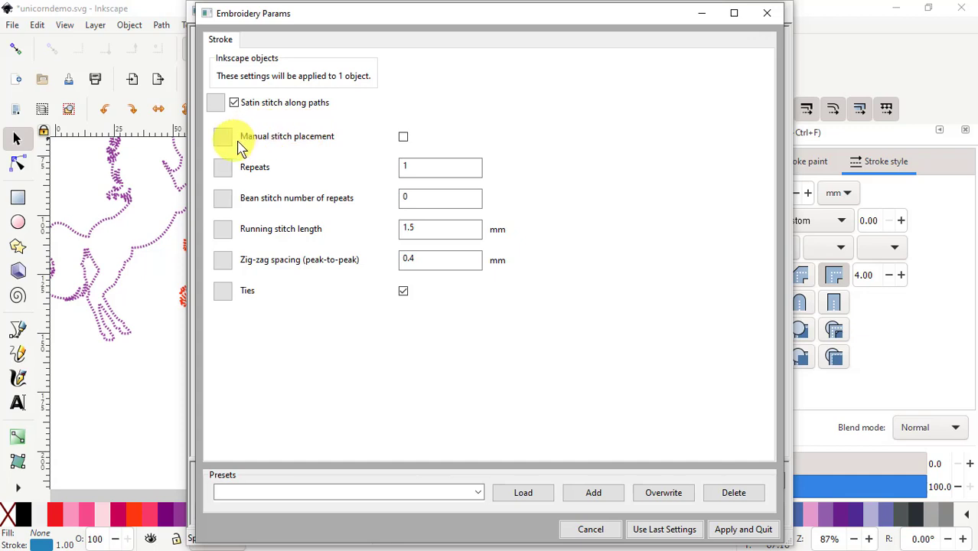
pyautogui.moveTo(264, 145)
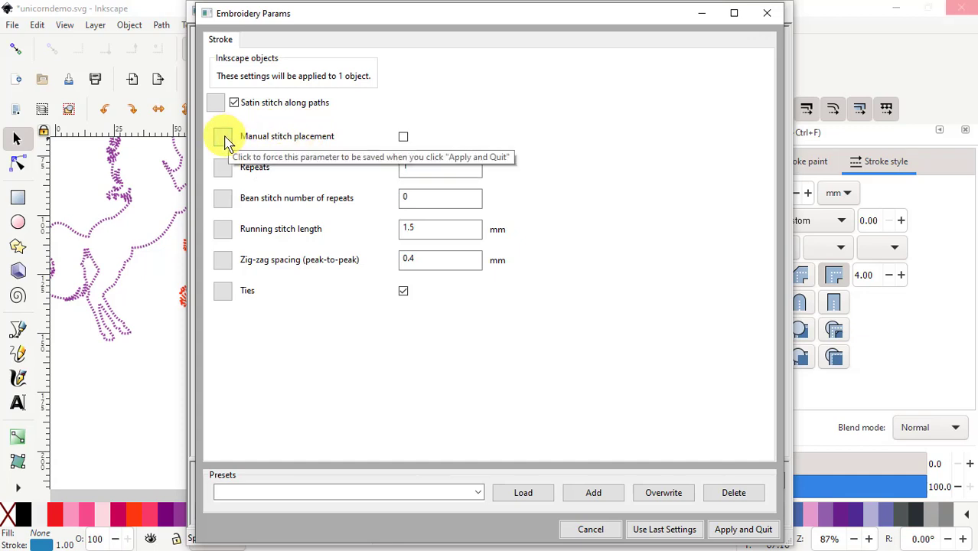
pyautogui.click(224, 140)
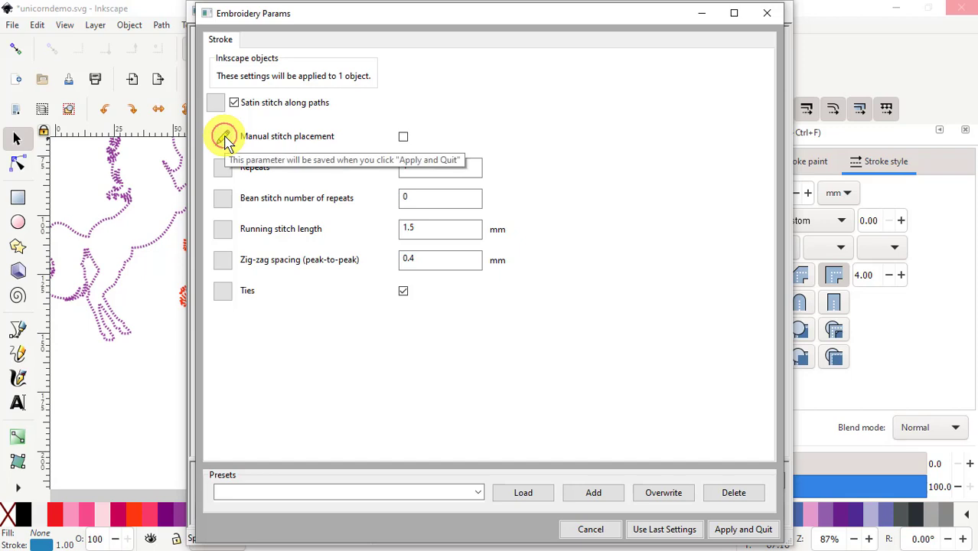
pyautogui.click(403, 138)
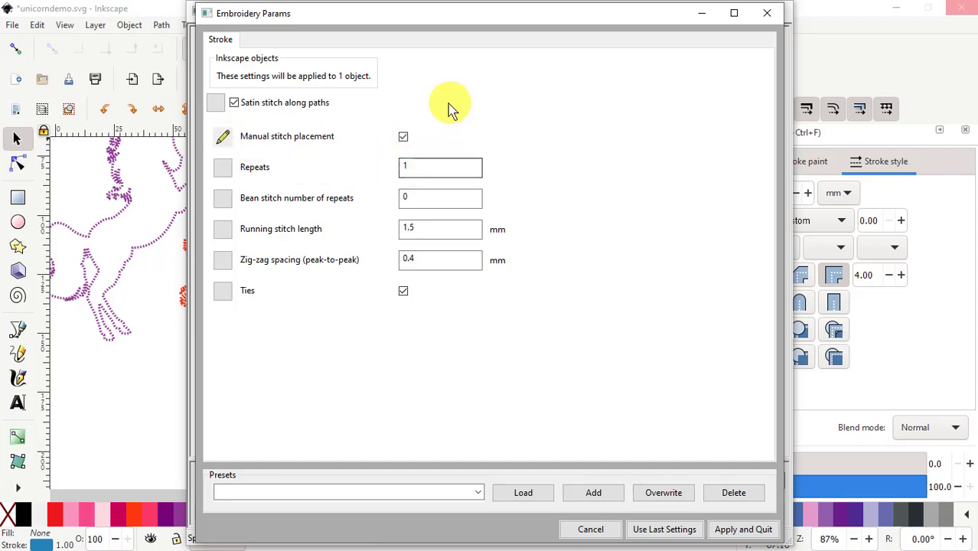
# Separate the params and preview windows to examine the blue unicorn's stitch preview, and apply the params.
pyautogui.moveTo(469, 19); pyautogui.dragTo(272, 39)
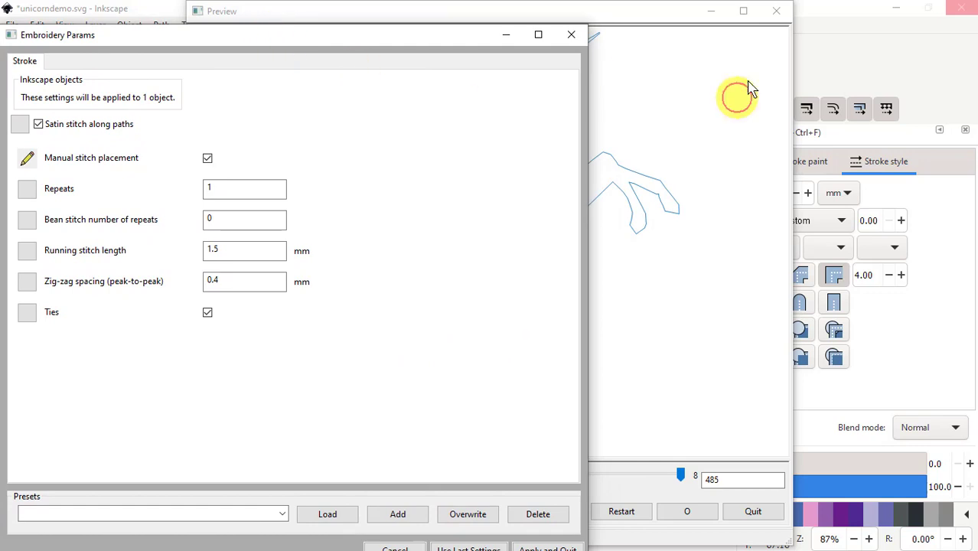
pyautogui.click(611, 14)
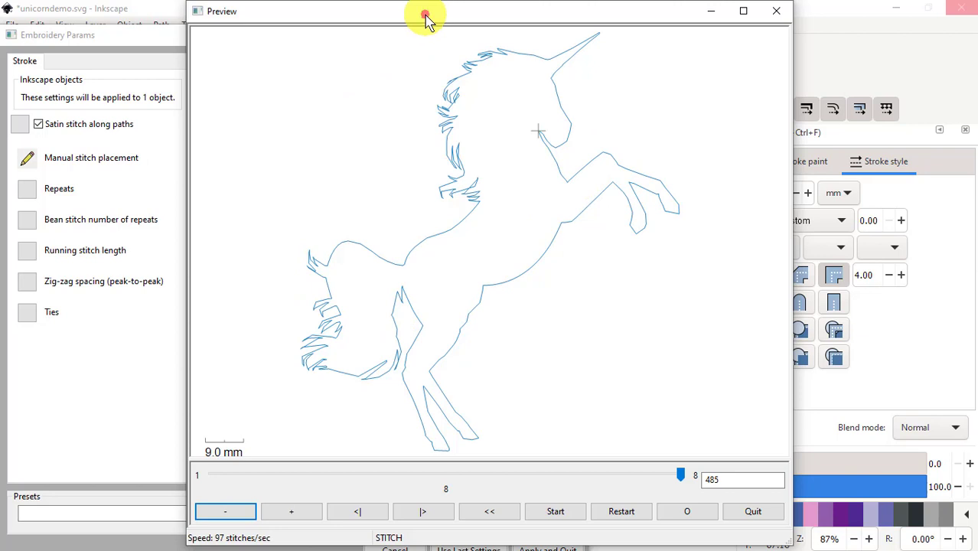
pyautogui.moveTo(426, 21); pyautogui.dragTo(531, 59)
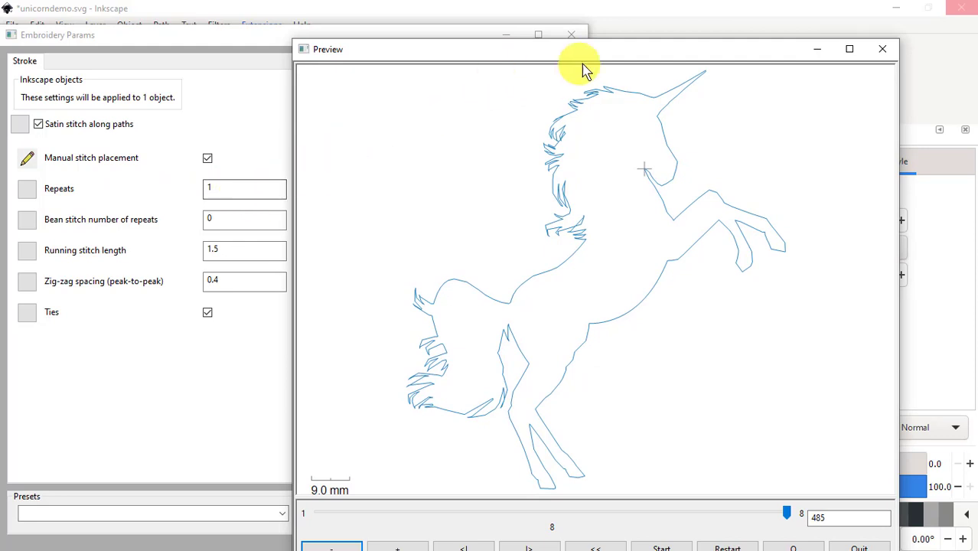
pyautogui.moveTo(606, 58); pyautogui.dragTo(589, 21)
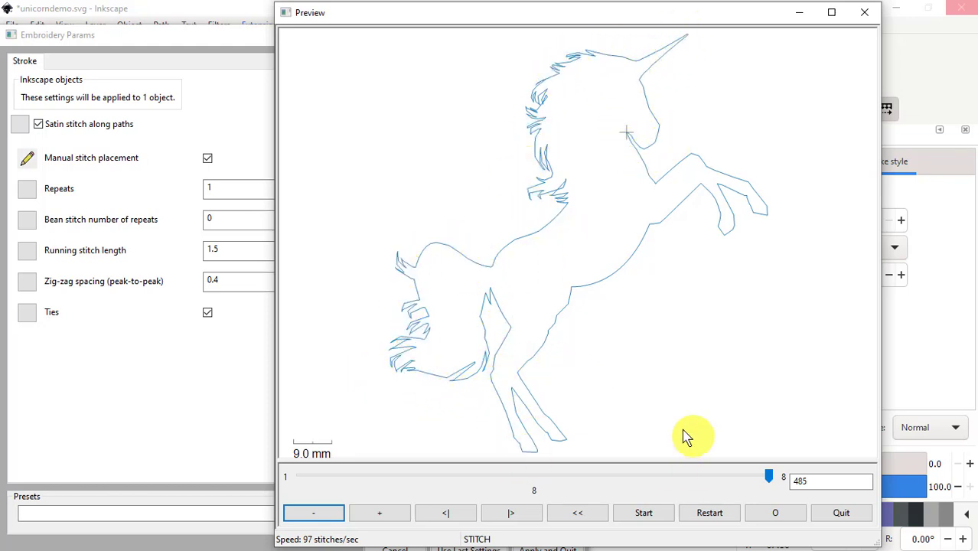
pyautogui.click(228, 450)
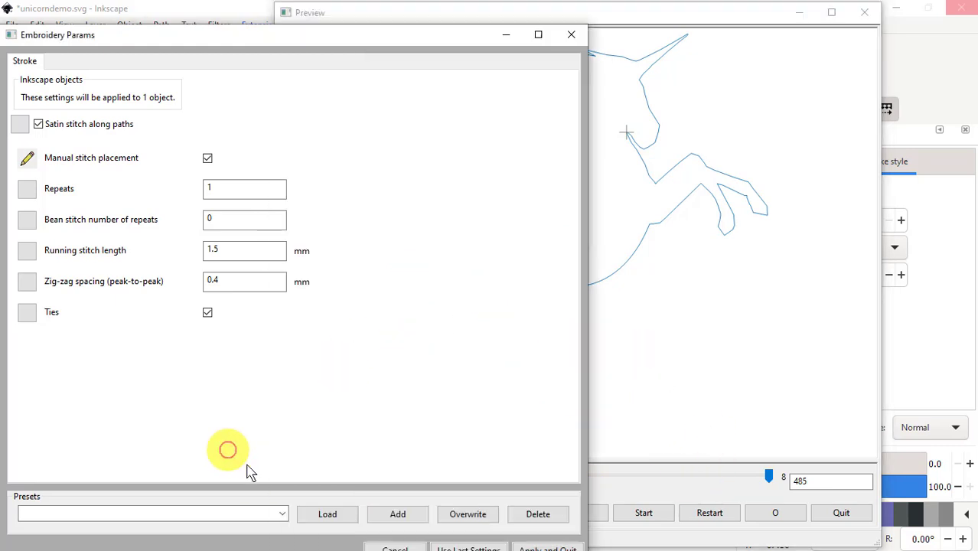
pyautogui.click(545, 548)
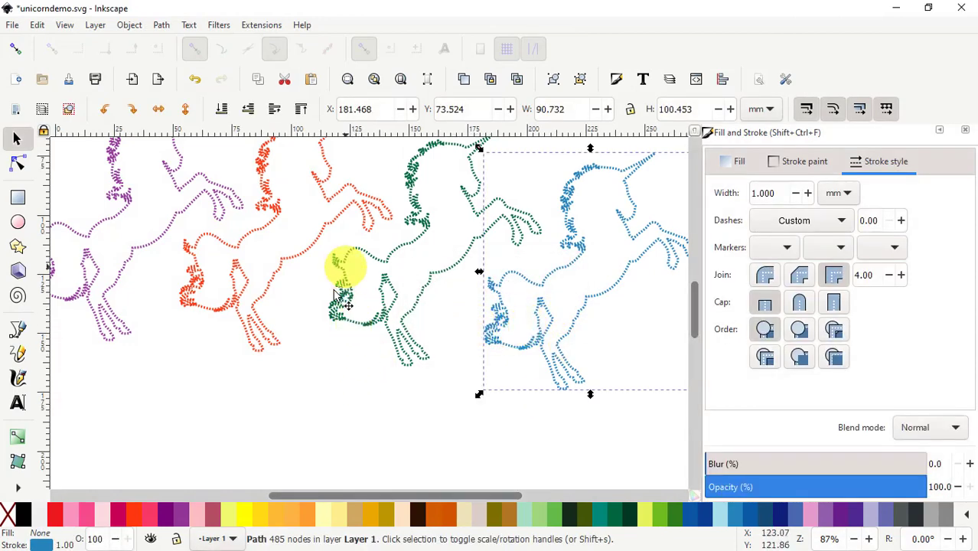
# Select all six unicorns together and run them in the Ink/Stitch Simulator / Realistic Preview.
pyautogui.scroll(-5, 408, 337)
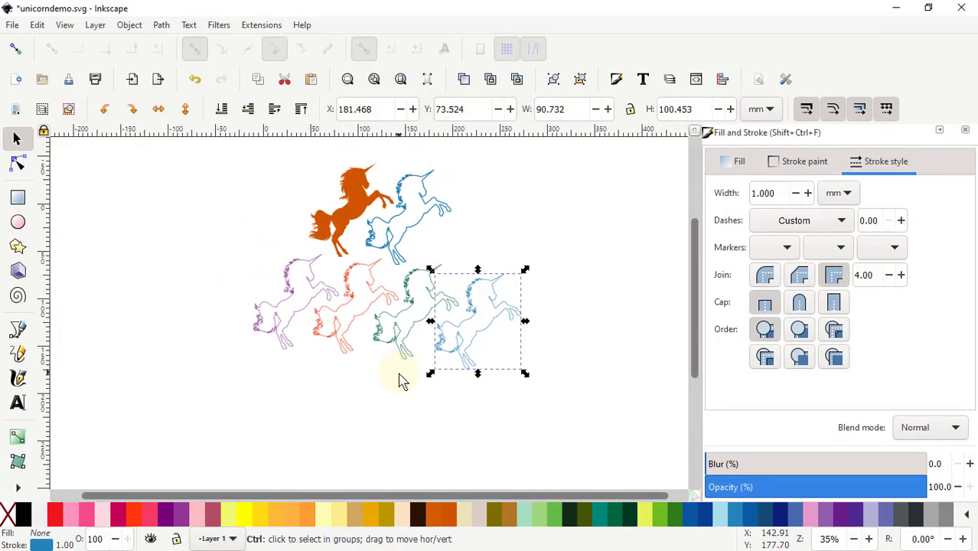
pyautogui.click(198, 162)
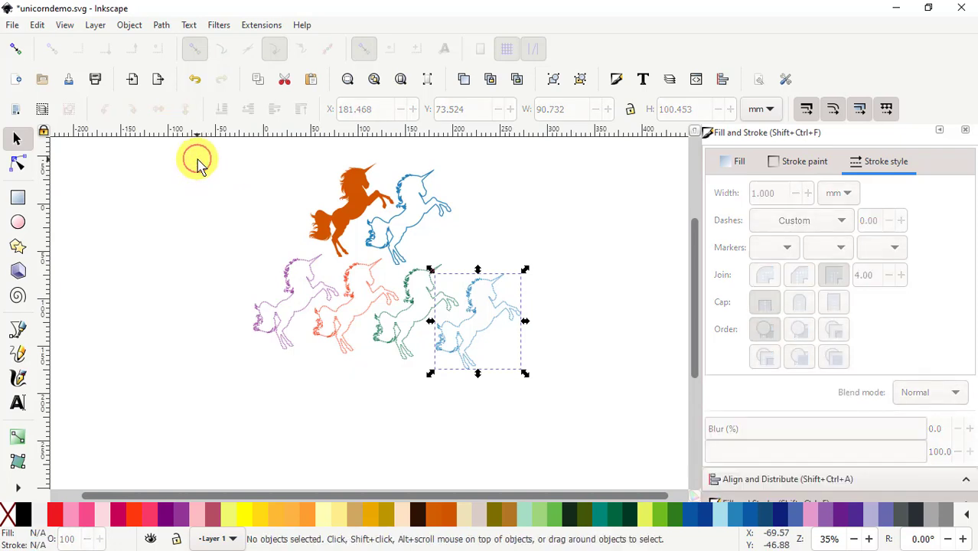
pyautogui.moveTo(197, 153)
pyautogui.mouseDown()
pyautogui.moveTo(463, 199)
pyautogui.moveTo(557, 393)
pyautogui.mouseUp()
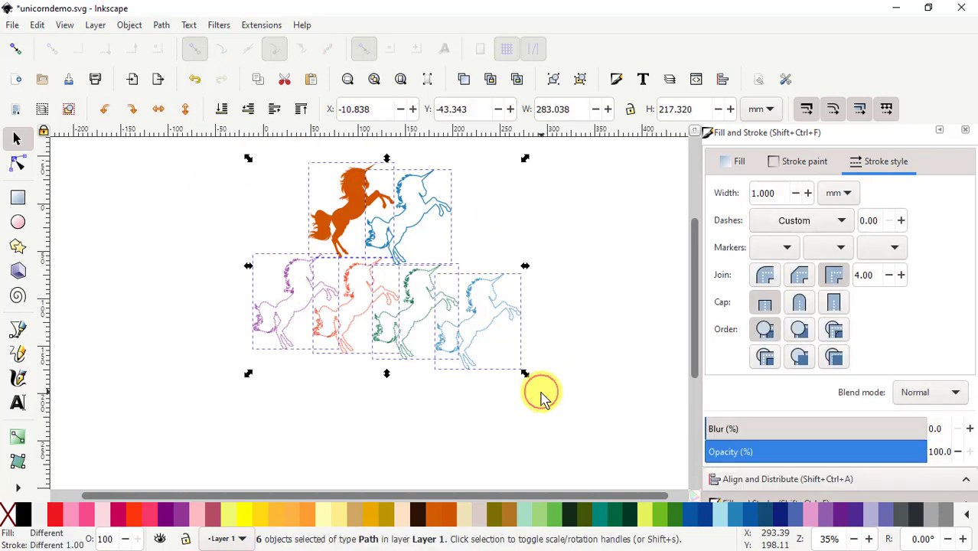
pyautogui.click(260, 28)
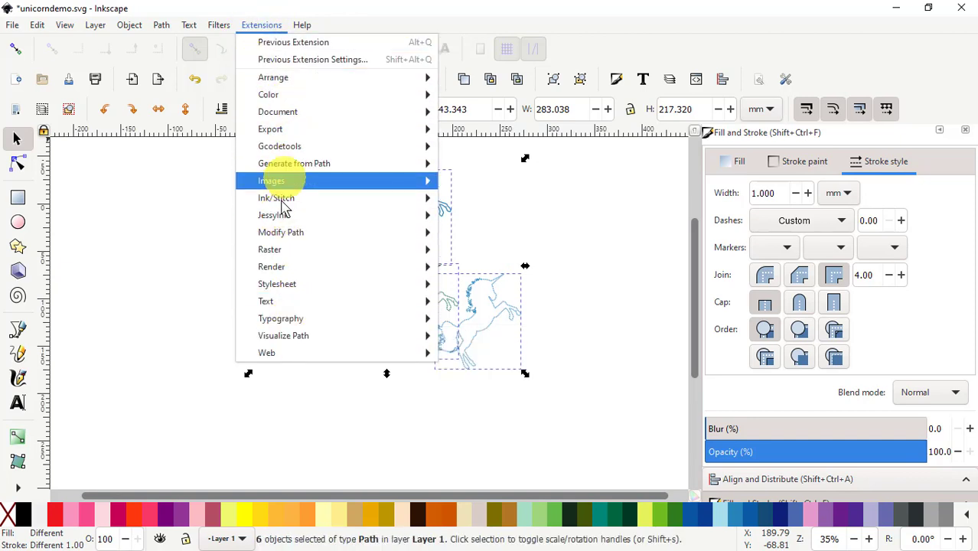
pyautogui.moveTo(286, 219)
pyautogui.moveTo(280, 199)
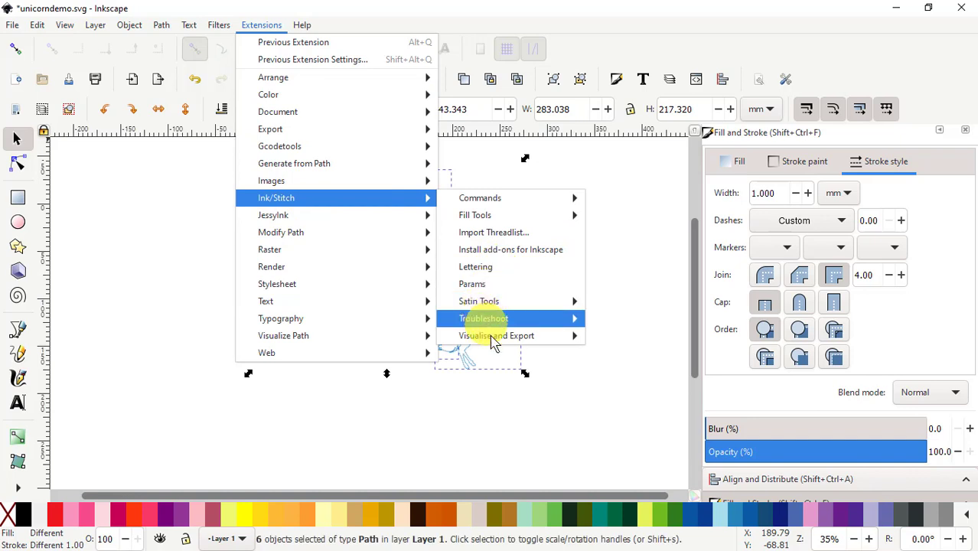
pyautogui.moveTo(514, 342)
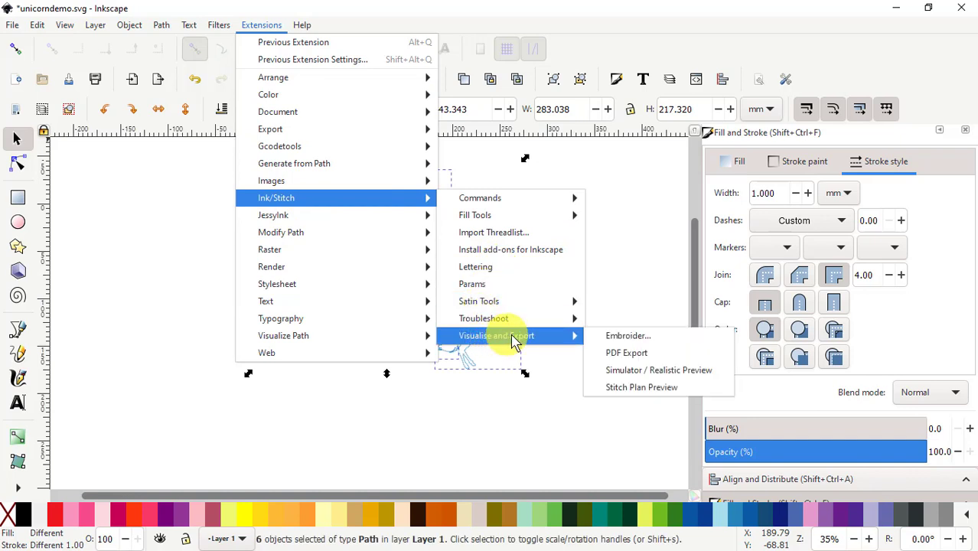
pyautogui.click(628, 372)
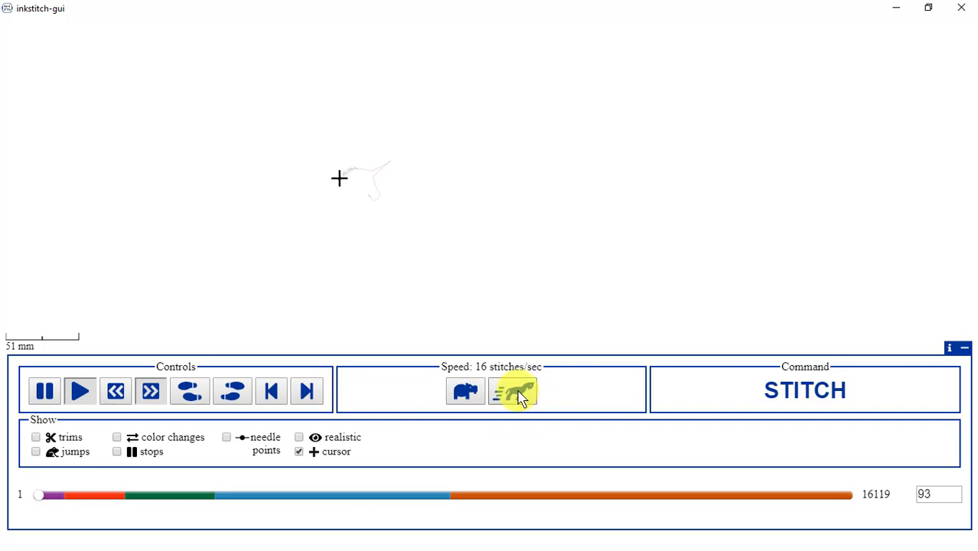
# Speed the stitch simulation up to 2048 stitches/sec to play through the whole design, and show it in realistic rendering.
pyautogui.click(519, 395)
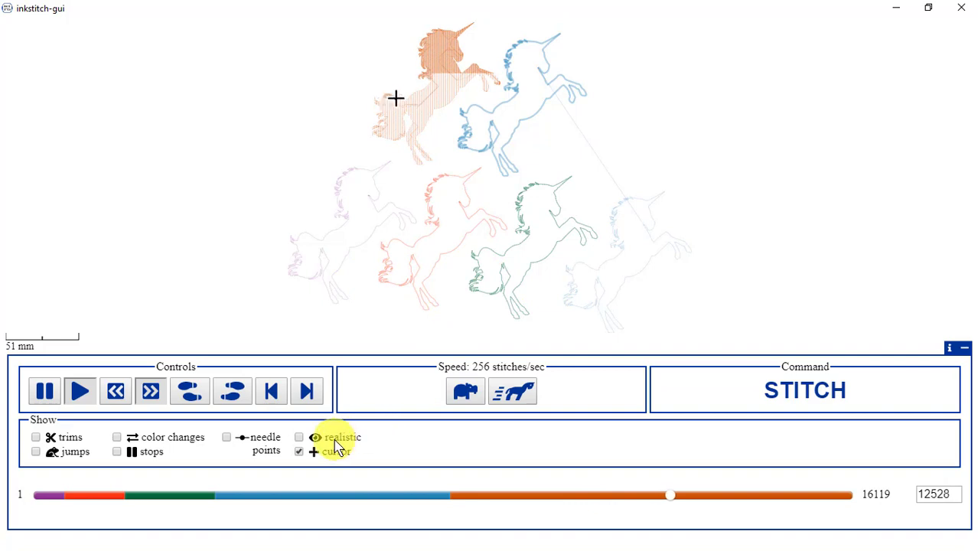
pyautogui.doubleClick(514, 393)
pyautogui.click(513, 393)
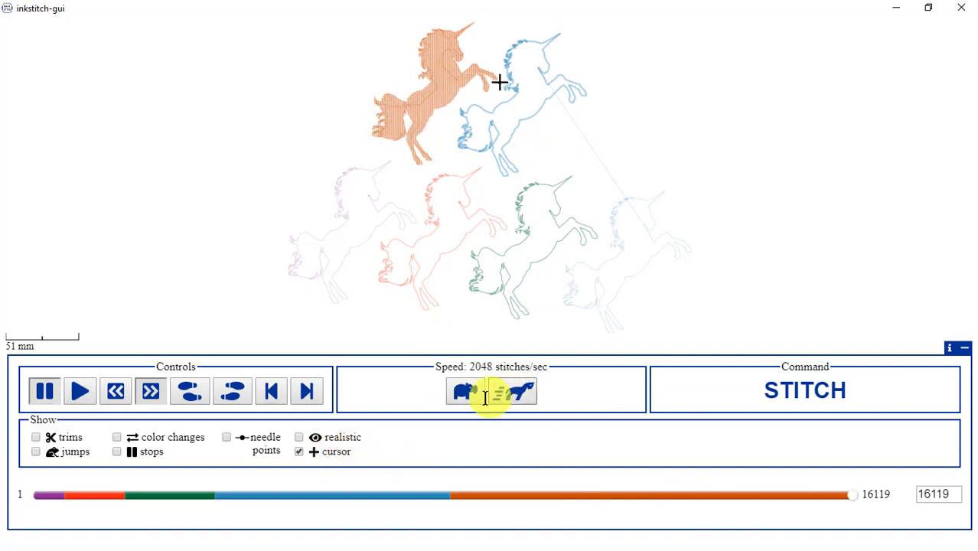
pyautogui.click(300, 437)
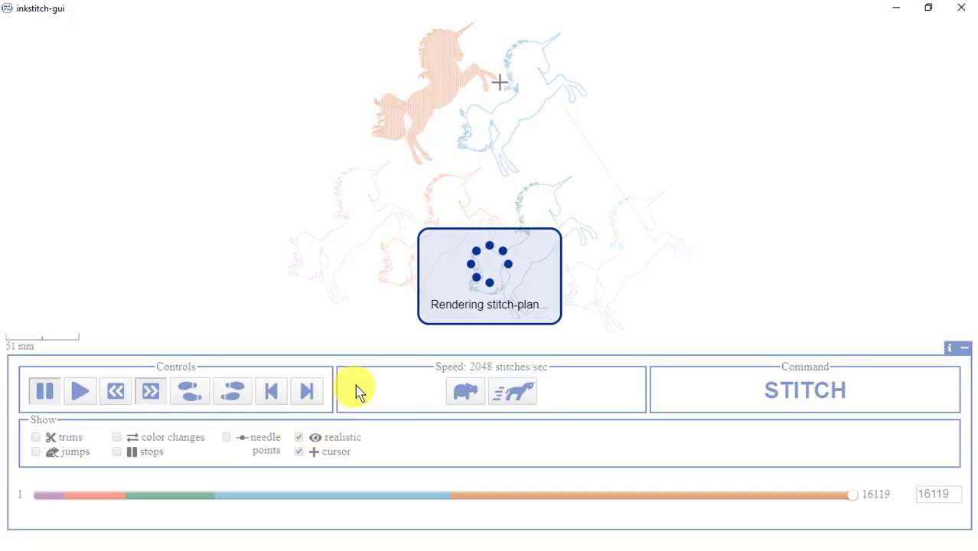